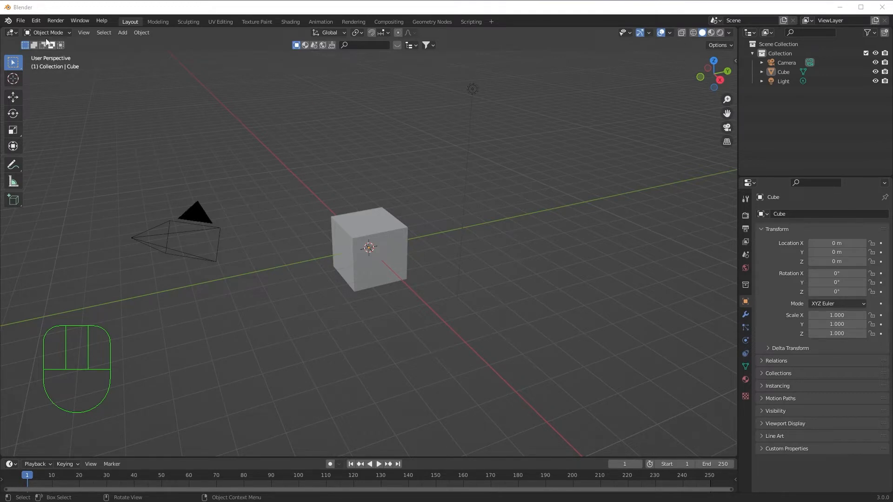
Look up the Node Wrangler add-on in the preferences to check whether it is enabled, and clear the search.
{"action": "left_click", "coordinate": [21, 20]}
{"action": "left_click", "coordinate": [32, 21]}
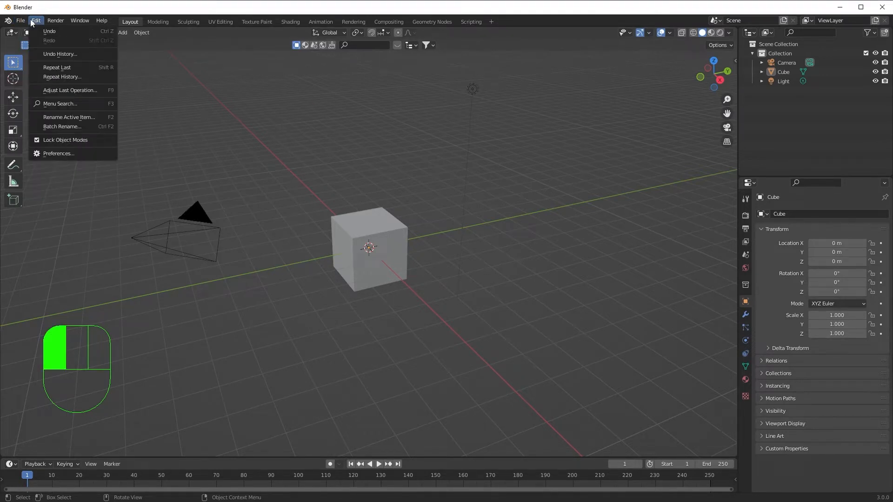
{"action": "left_click", "coordinate": [57, 153]}
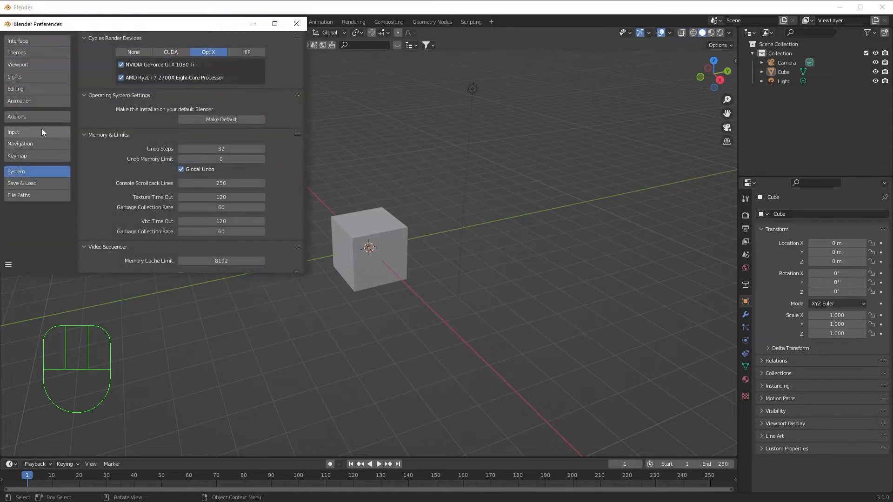
{"action": "left_click", "coordinate": [35, 118]}
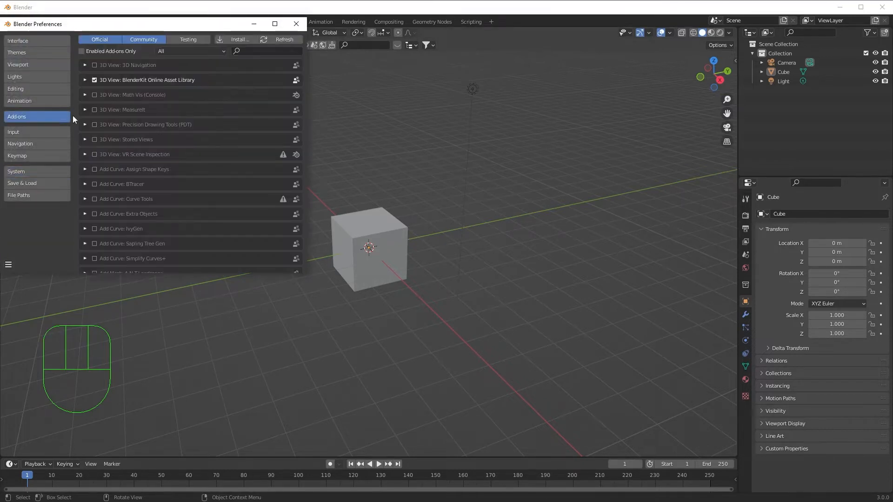
{"action": "left_click", "coordinate": [258, 51]}
{"action": "type", "text": "node wra"}
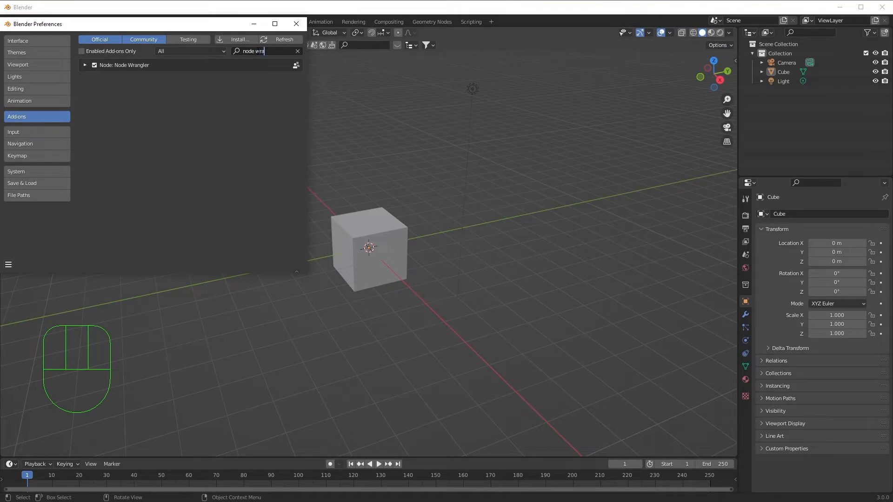
{"action": "key", "text": "Return"}
{"action": "left_click", "coordinate": [297, 51]}
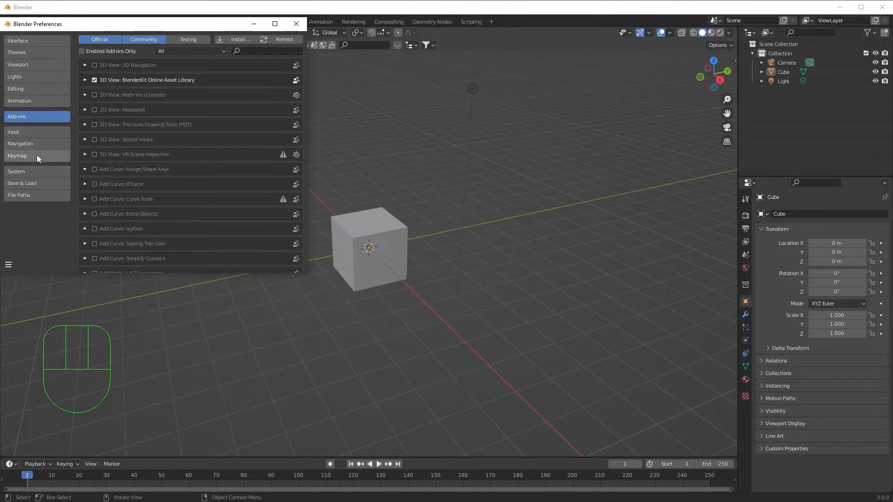
Set the Cycles render devices to OptiX in the system preferences and close the preferences.
{"action": "left_click", "coordinate": [37, 170]}
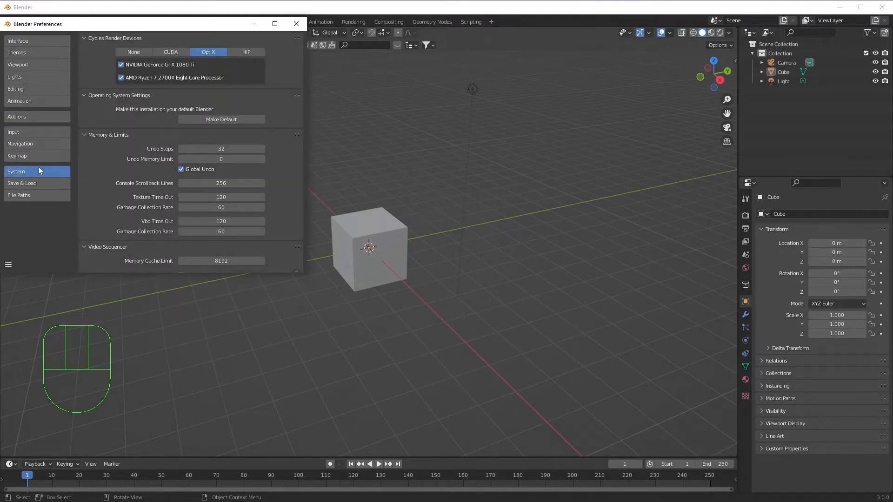
{"action": "left_click", "coordinate": [183, 53]}
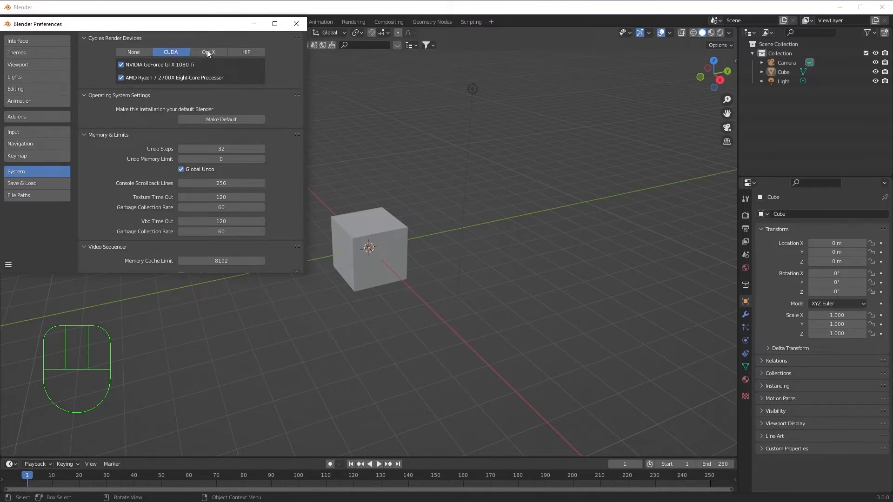
{"action": "left_click", "coordinate": [208, 50]}
{"action": "left_click", "coordinate": [181, 50]}
{"action": "left_click", "coordinate": [204, 52]}
{"action": "left_click", "coordinate": [181, 51]}
{"action": "left_click", "coordinate": [143, 51]}
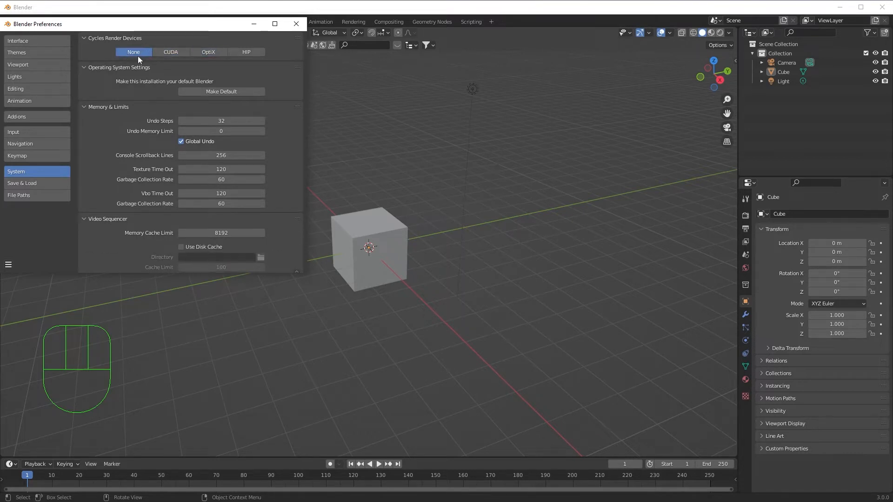
{"action": "left_click", "coordinate": [219, 55]}
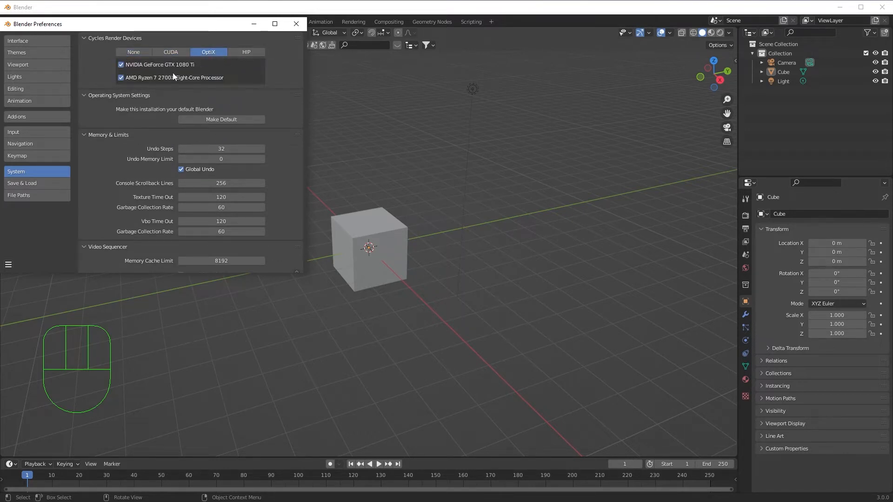
{"action": "left_click", "coordinate": [121, 65]}
{"action": "left_click", "coordinate": [296, 24]}
Look through the material, tool, render, output, view layer, scene and world properties.
{"action": "left_click", "coordinate": [745, 379]}
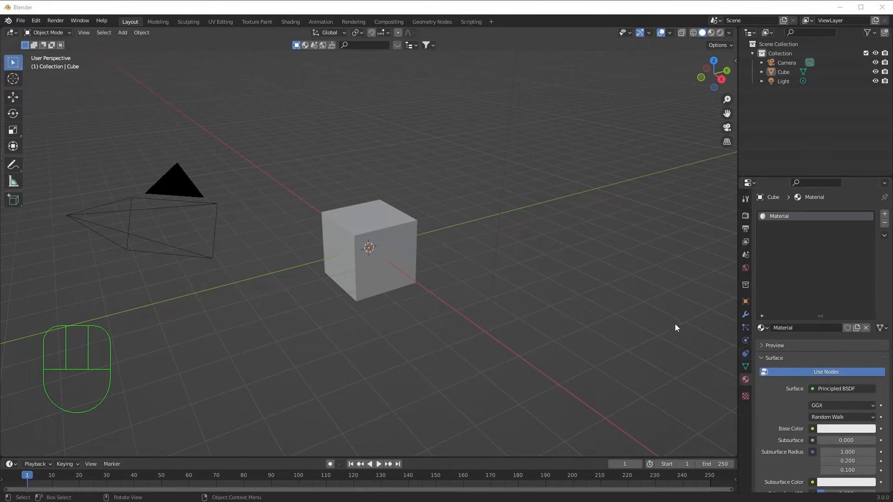
{"action": "left_click", "coordinate": [741, 269]}
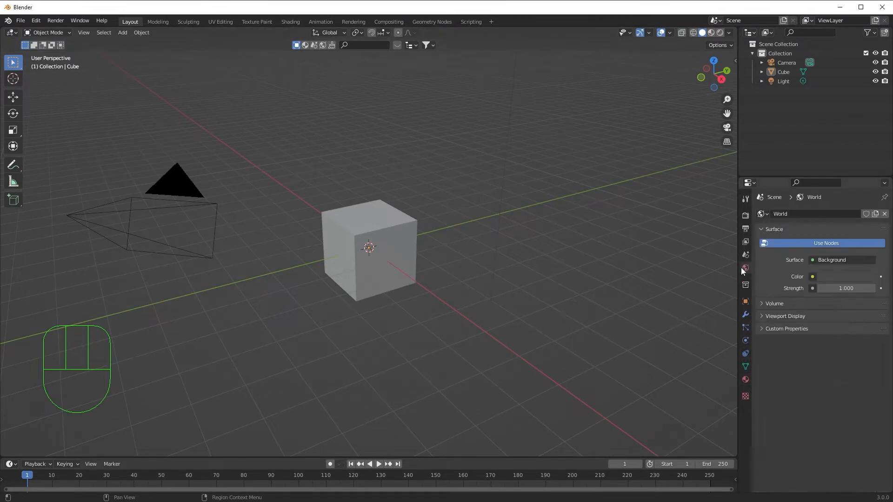
{"action": "left_click", "coordinate": [746, 199]}
{"action": "left_click", "coordinate": [746, 215]}
{"action": "left_click", "coordinate": [746, 230]}
{"action": "left_click", "coordinate": [746, 242]}
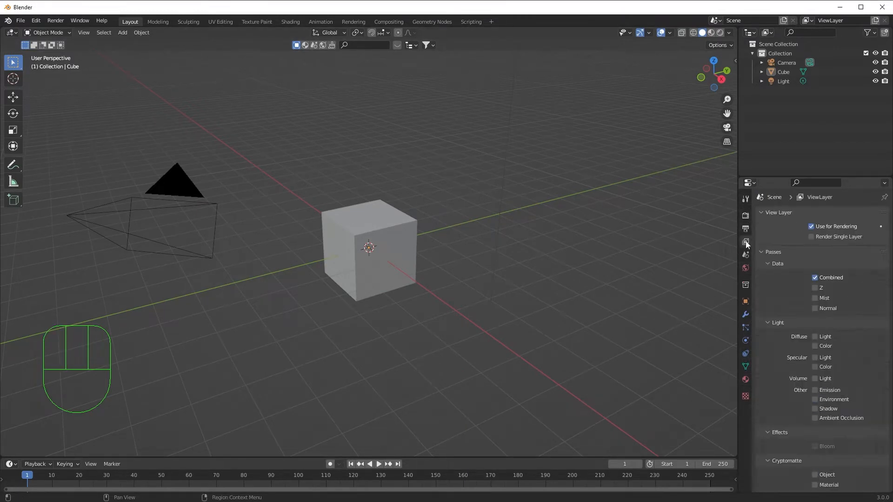
{"action": "left_click", "coordinate": [746, 255]}
{"action": "left_click", "coordinate": [746, 269]}
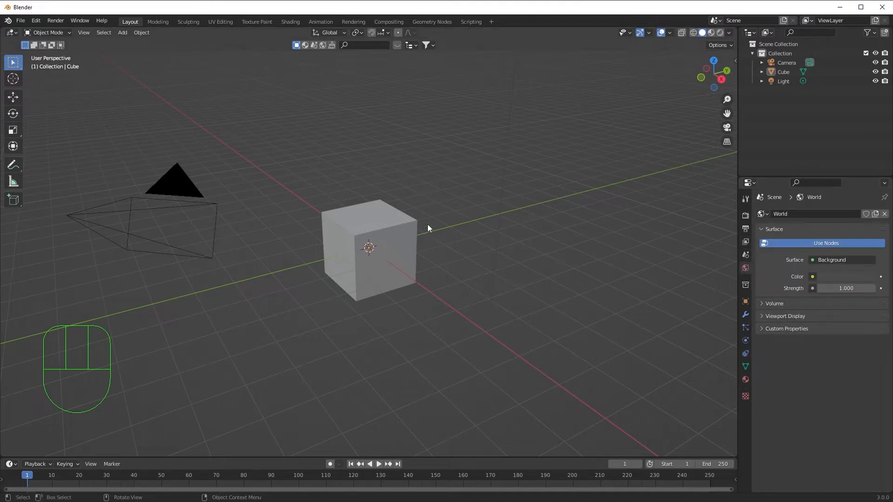
Select the cube and examine it from several angles and distances.
{"action": "left_click", "coordinate": [407, 226]}
{"action": "middle_click_drag", "start_coordinate": [507, 302], "coordinate": [487, 306]}
{"action": "scroll", "coordinate": [403, 295], "scroll_direction": "up", "scroll_amount": 2}
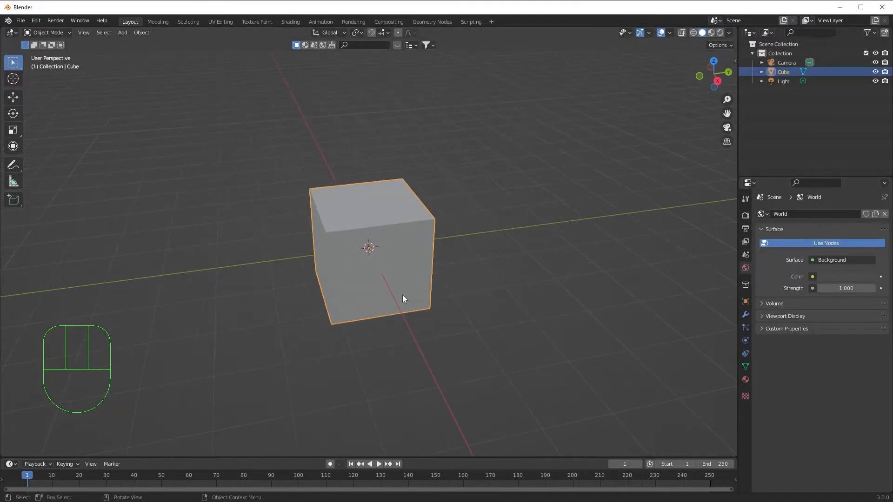
{"action": "middle_click_drag", "start_coordinate": [352, 261], "coordinate": [385, 256]}
{"action": "scroll", "coordinate": [390, 266], "scroll_direction": "down", "scroll_amount": 2}
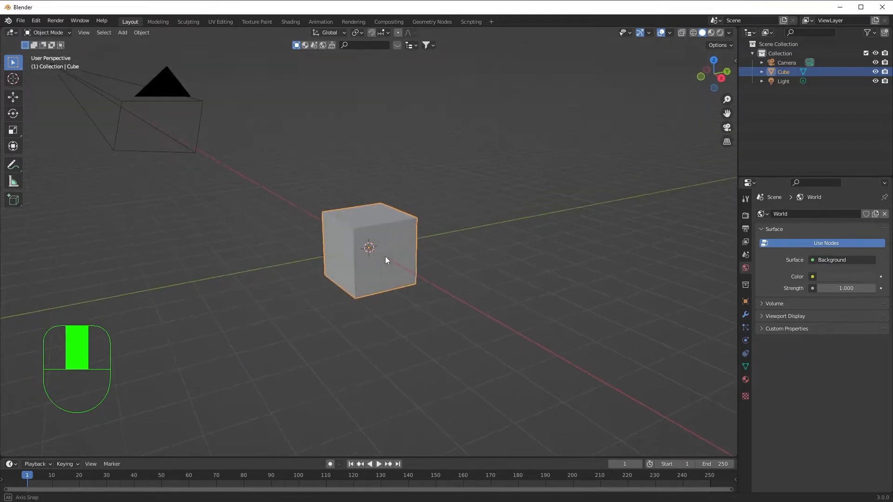
{"action": "scroll", "coordinate": [364, 250], "scroll_direction": "up", "scroll_amount": 2}
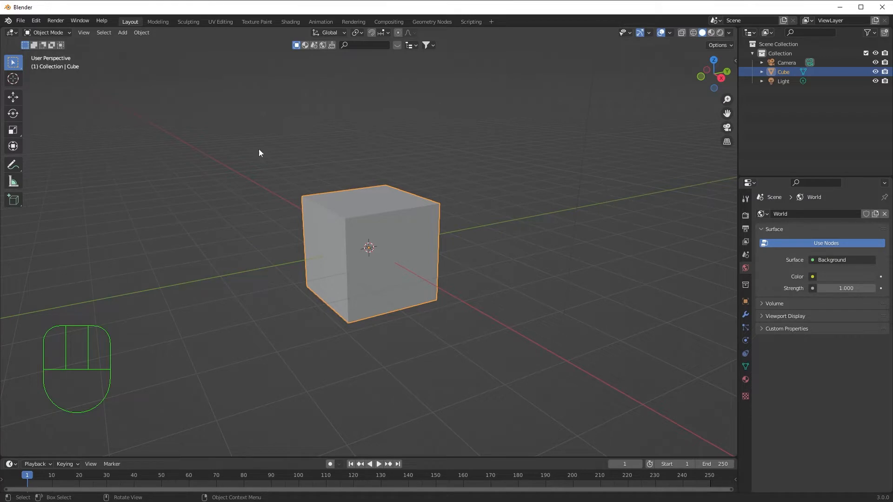
{"action": "middle_click_drag", "start_coordinate": [506, 227], "coordinate": [409, 287]}
{"action": "scroll", "coordinate": [521, 241], "scroll_direction": "down", "scroll_amount": 3}
{"action": "scroll", "coordinate": [363, 284], "scroll_direction": "up", "scroll_amount": 2}
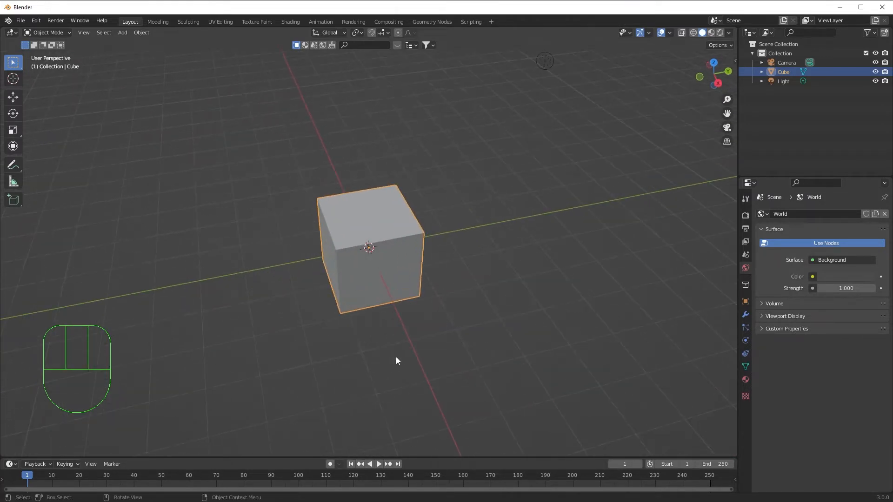
{"action": "middle_click_drag", "start_coordinate": [485, 343], "coordinate": [500, 331]}
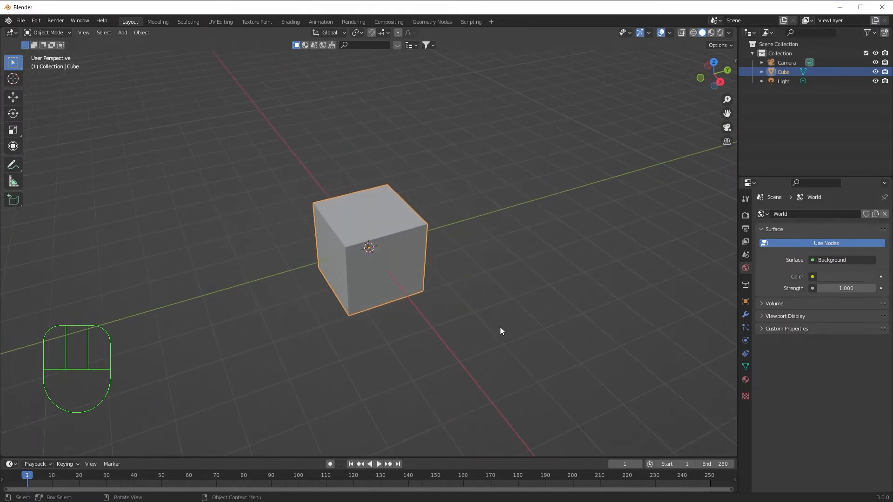
{"action": "scroll", "coordinate": [500, 331], "scroll_direction": "up", "scroll_amount": 2}
{"action": "middle_click_drag", "start_coordinate": [419, 343], "coordinate": [478, 285]}
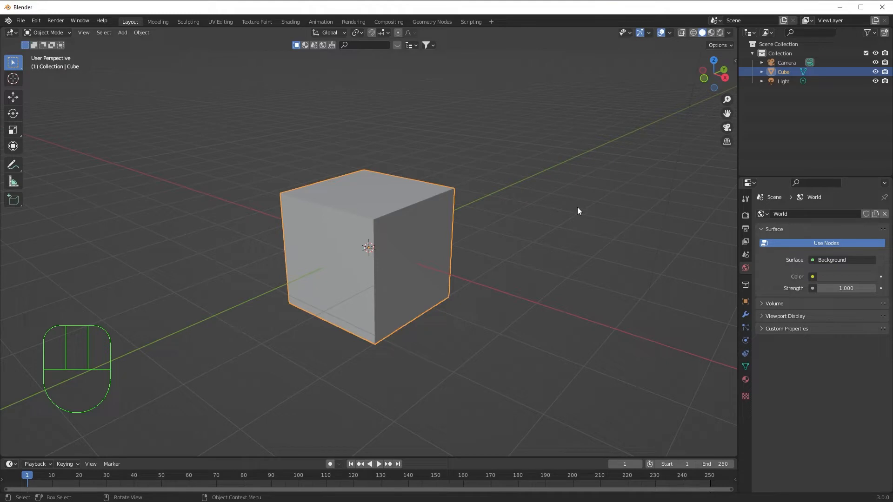
Remove the cube's existing material and create a new one in its place.
{"action": "left_click", "coordinate": [504, 231]}
{"action": "left_click", "coordinate": [443, 246]}
{"action": "left_click", "coordinate": [745, 381]}
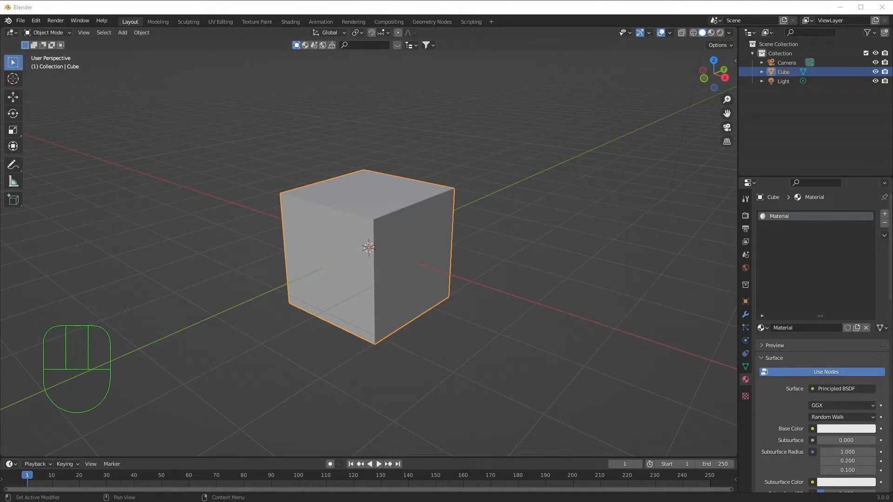
{"action": "left_click", "coordinate": [884, 225]}
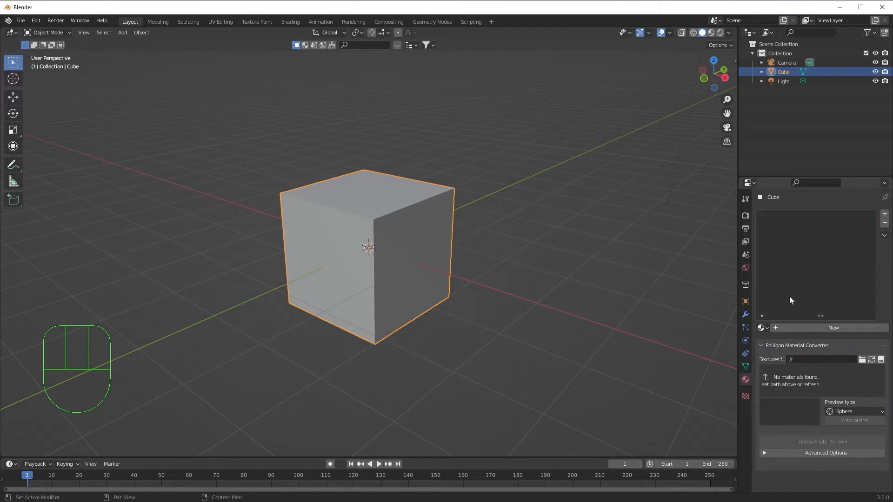
{"action": "left_click", "coordinate": [811, 329]}
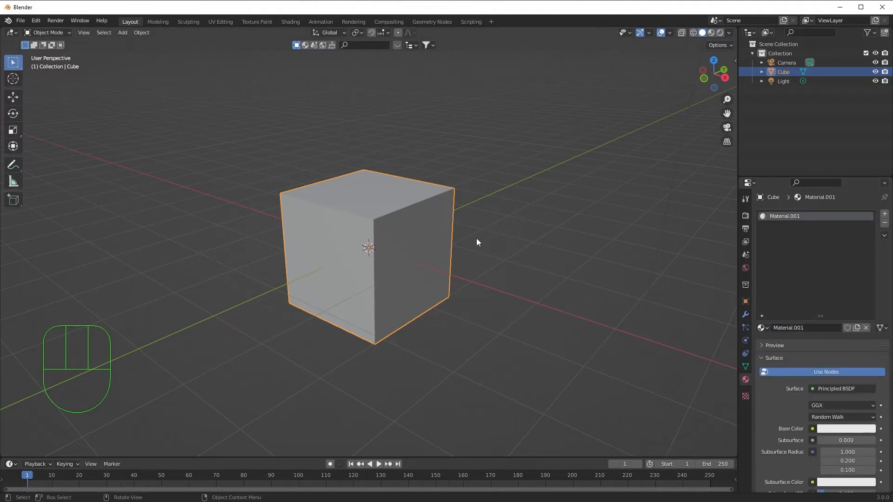
Set the base color of the cube's new material to light yellow.
{"action": "middle_click_drag", "start_coordinate": [591, 264], "coordinate": [373, 211]}
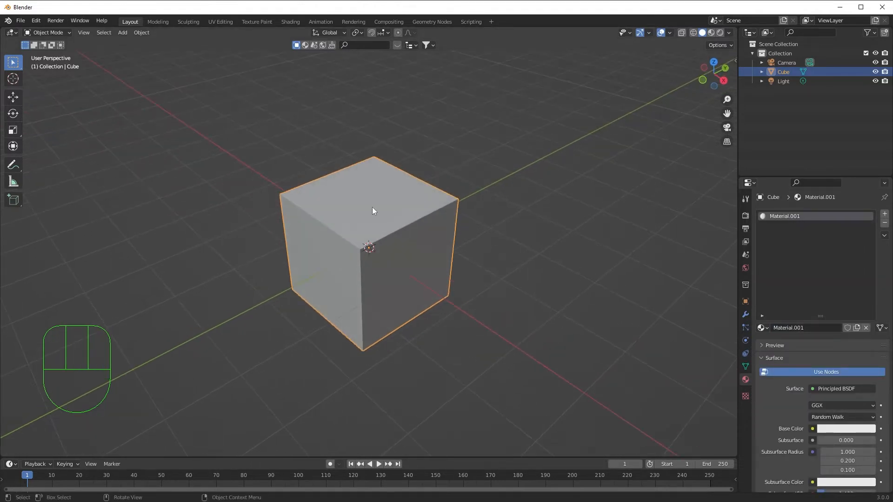
{"action": "middle_click_drag", "start_coordinate": [412, 158], "coordinate": [674, 217]}
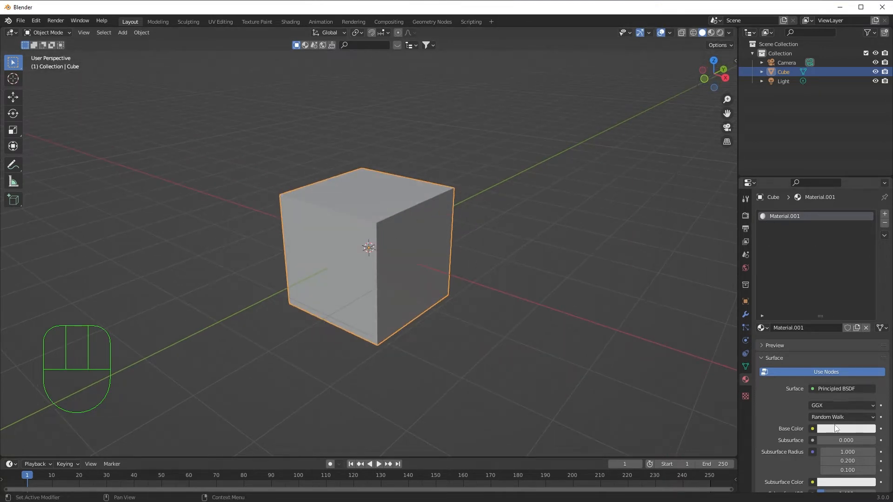
{"action": "left_click", "coordinate": [836, 429]}
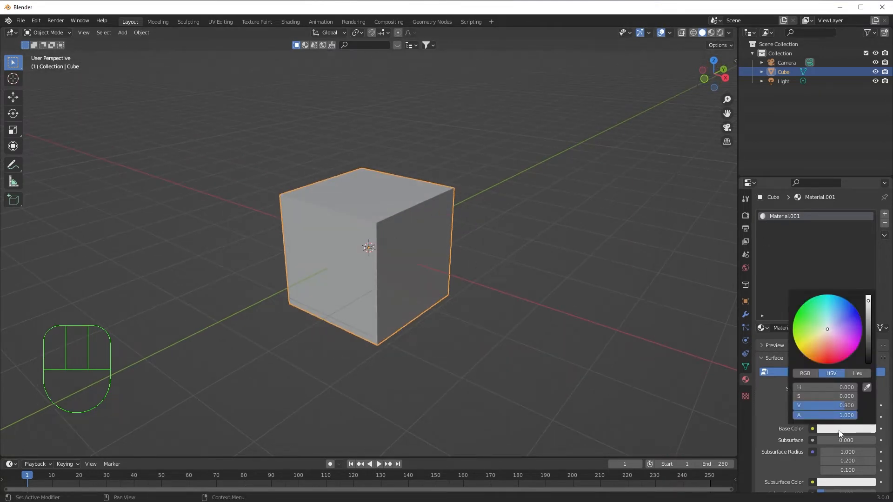
{"action": "left_click", "coordinate": [835, 431]}
{"action": "left_click", "coordinate": [841, 430]}
{"action": "left_click", "coordinate": [835, 428]}
{"action": "left_click", "coordinate": [817, 347]}
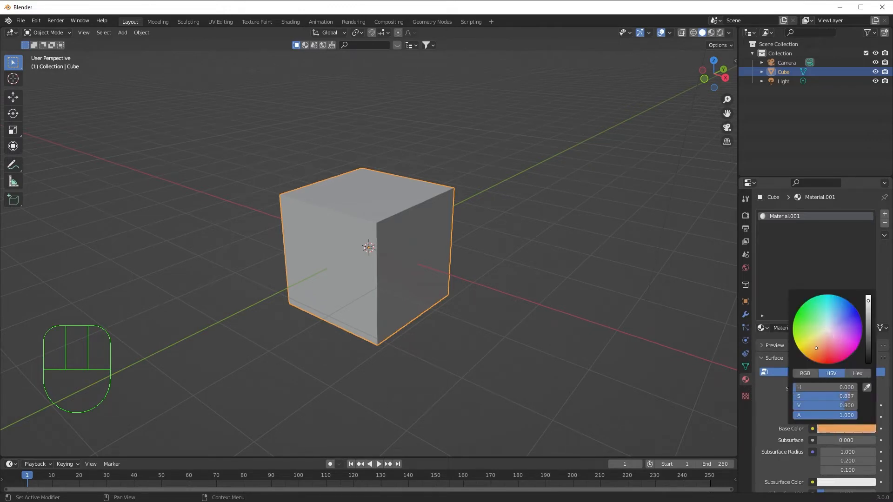
{"action": "left_click_drag", "start_coordinate": [817, 348], "coordinate": [811, 337]}
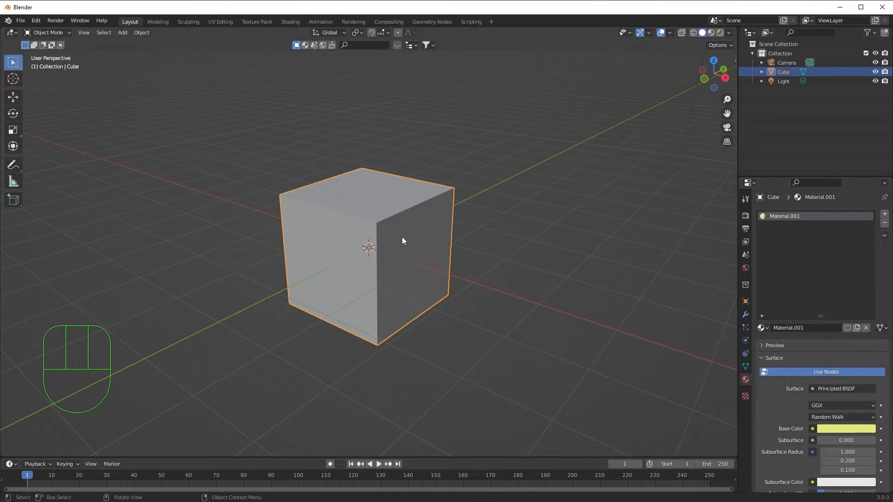
Compare solid and material preview shading on the cube, leaving the viewport in material preview.
{"action": "left_click", "coordinate": [712, 33]}
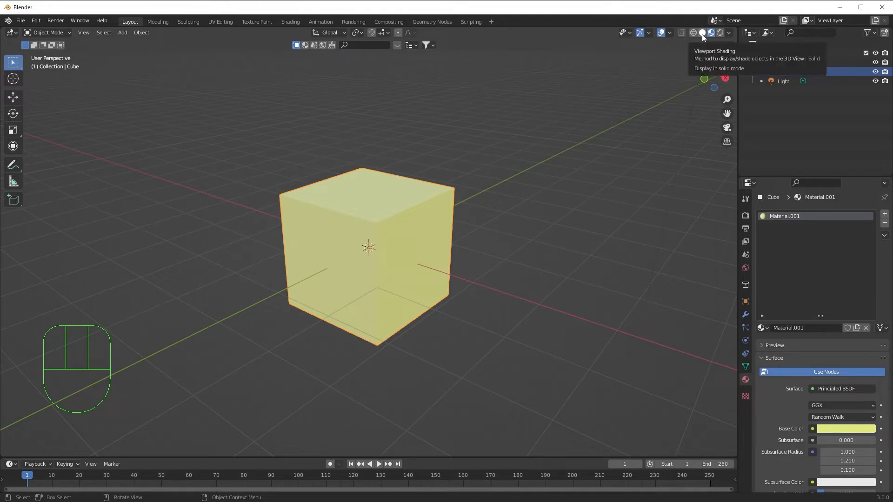
{"action": "left_click", "coordinate": [703, 33]}
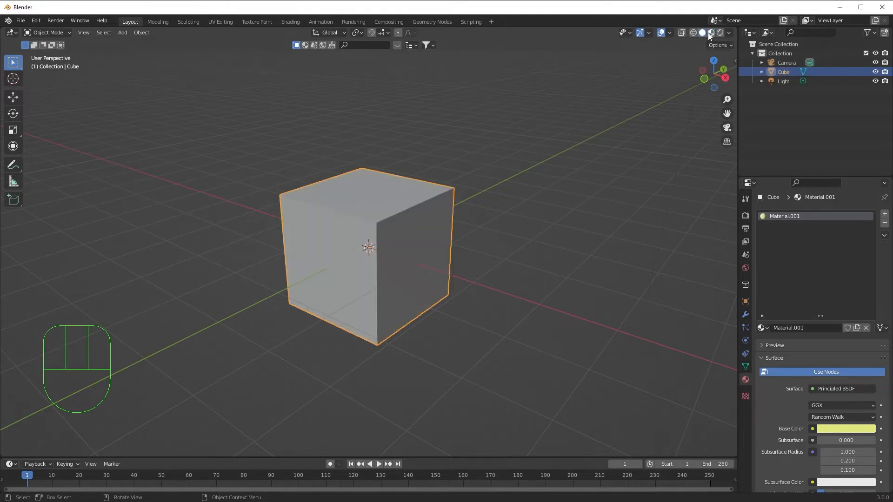
{"action": "middle_click_drag", "start_coordinate": [549, 225], "coordinate": [497, 247]}
{"action": "scroll", "coordinate": [490, 203], "scroll_direction": "down", "scroll_amount": 3}
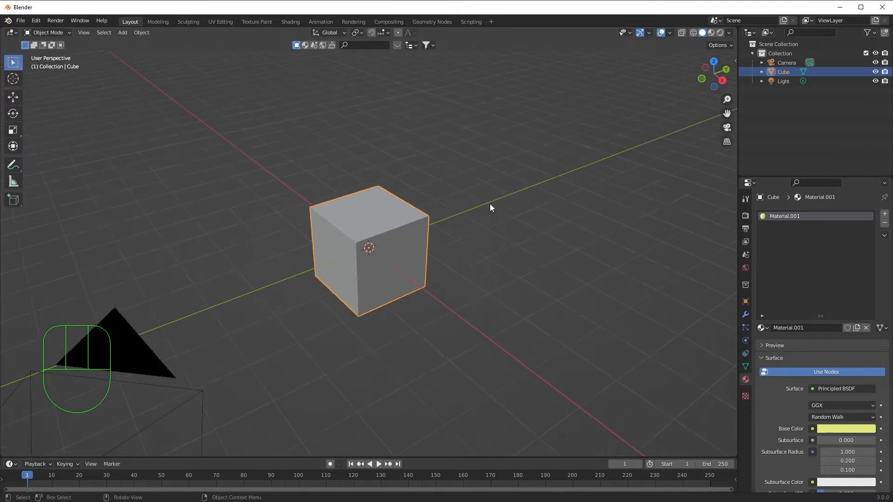
{"action": "scroll", "coordinate": [465, 186], "scroll_direction": "up", "scroll_amount": 2}
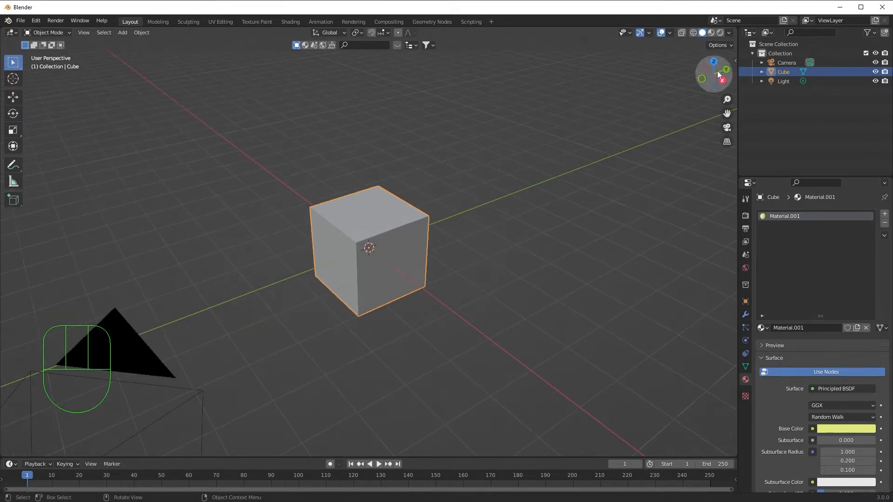
{"action": "left_click", "coordinate": [711, 33]}
{"action": "scroll", "coordinate": [464, 228], "scroll_direction": "up", "scroll_amount": 3}
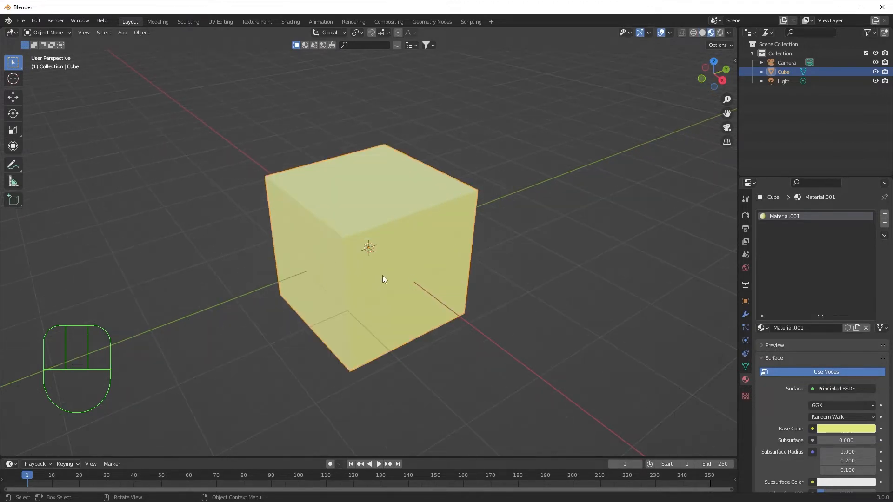
{"action": "middle_click_drag", "start_coordinate": [382, 275], "coordinate": [418, 242]}
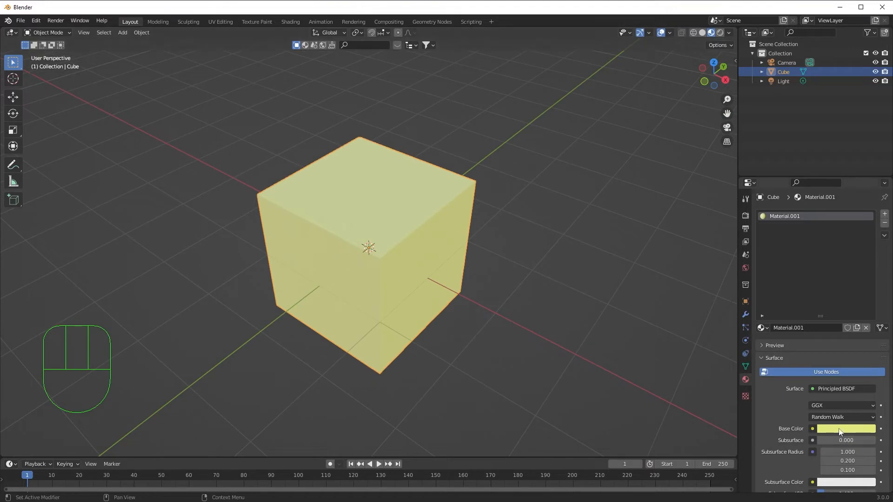
Change the base color of the cube's material to pale blue.
{"action": "scroll", "coordinate": [828, 419], "scroll_direction": "down", "scroll_amount": 2}
{"action": "left_click", "coordinate": [839, 395]}
{"action": "mouse_move", "coordinate": [813, 301]}
{"action": "left_mouse_down"}
{"action": "mouse_move", "coordinate": [829, 303]}
{"action": "mouse_move", "coordinate": [835, 286]}
{"action": "mouse_move", "coordinate": [823, 300]}
{"action": "mouse_move", "coordinate": [821, 288]}
{"action": "mouse_move", "coordinate": [829, 284]}
{"action": "left_mouse_up"}
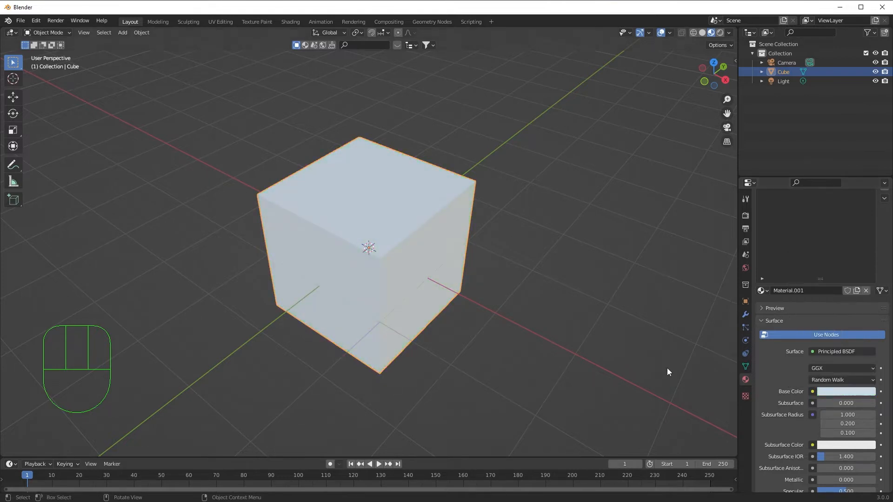
{"action": "middle_click_drag", "start_coordinate": [604, 356], "coordinate": [520, 327]}
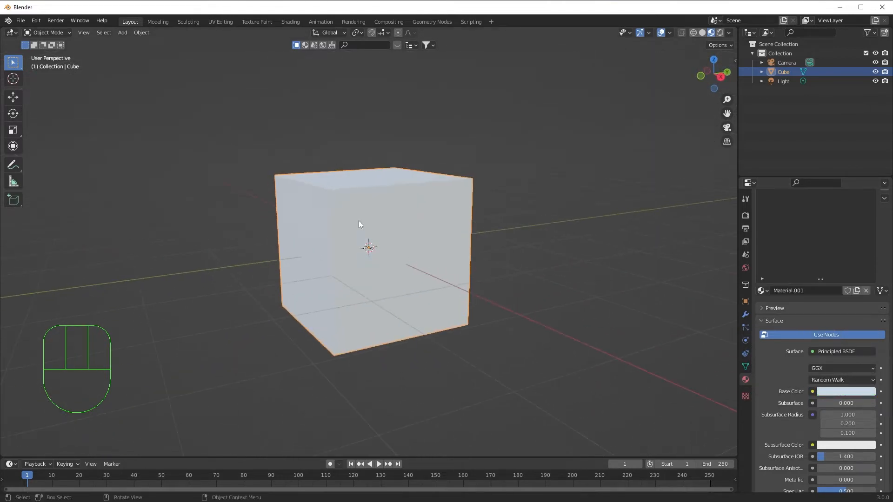
Add a plane mesh to the scene and scale it up to form a floor around the cube.
{"action": "middle_click_drag", "start_coordinate": [358, 220], "coordinate": [402, 228]}
{"action": "middle_click_drag", "start_coordinate": [342, 234], "coordinate": [398, 226]}
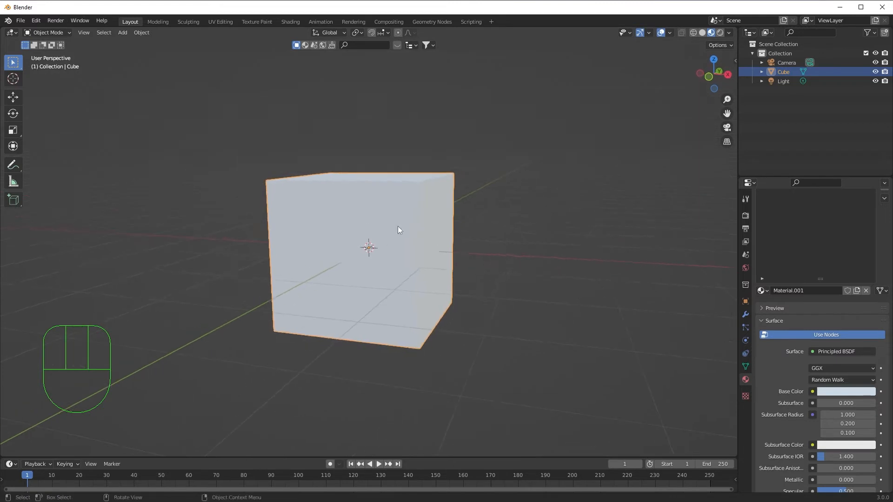
{"action": "middle_click_drag", "start_coordinate": [318, 261], "coordinate": [493, 291]}
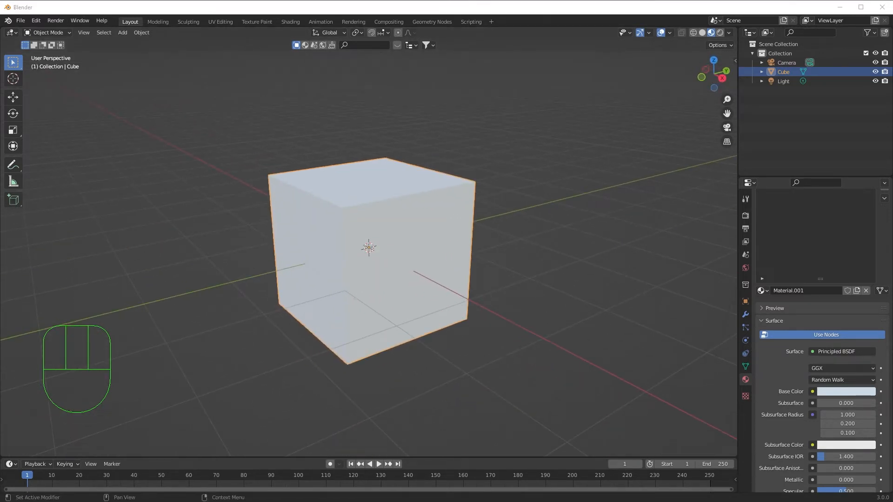
{"action": "middle_click_drag", "start_coordinate": [634, 261], "coordinate": [581, 238]}
{"action": "key", "text": "shift+a"}
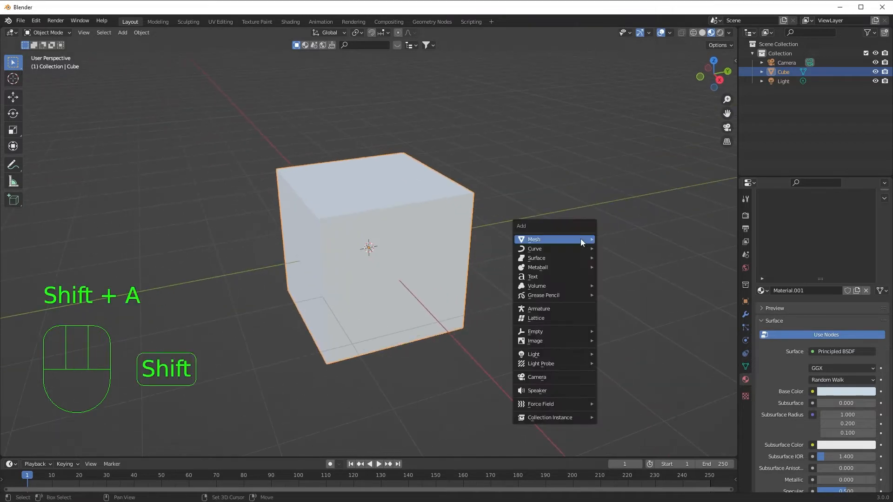
{"action": "mouse_move", "coordinate": [580, 239]}
{"action": "left_click", "coordinate": [628, 241]}
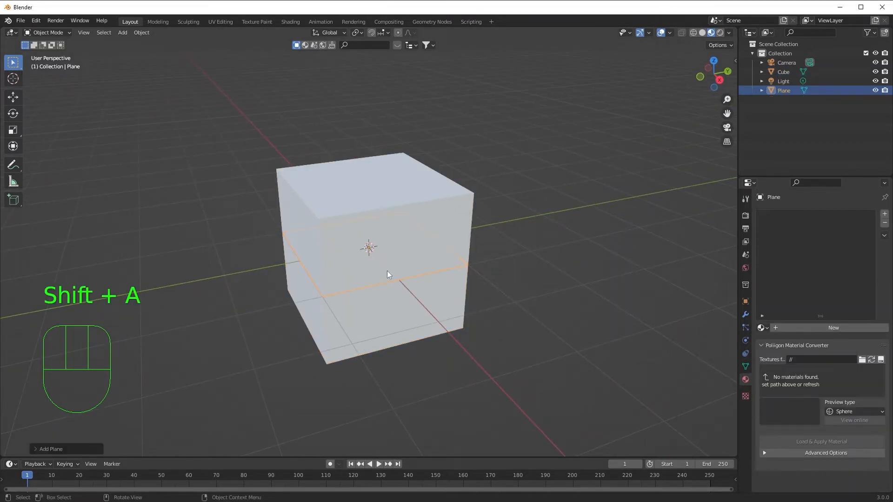
{"action": "key", "text": "s"}
{"action": "left_click", "coordinate": [465, 252]}
Raise the cube along the global Z axis so that it sits on the plane.
{"action": "left_click", "coordinate": [403, 255]}
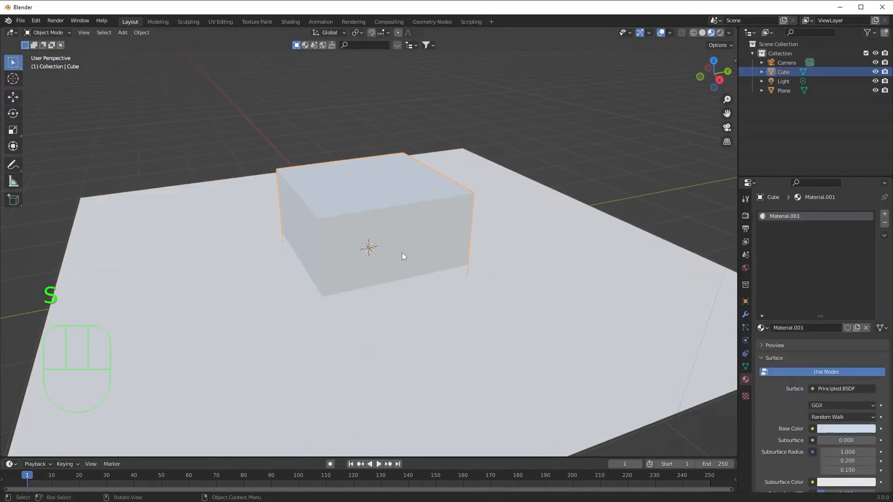
{"action": "key", "text": "g"}
{"action": "key", "text": "z"}
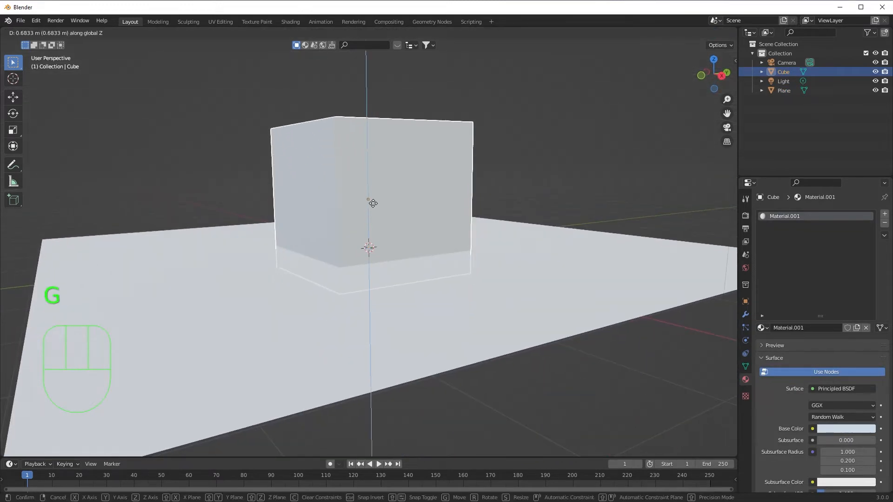
{"action": "left_click", "coordinate": [388, 182]}
Scale the floor plane up further so it extends well beyond the cube.
{"action": "middle_click_drag", "start_coordinate": [391, 185], "coordinate": [579, 257]}
{"action": "scroll", "coordinate": [288, 189], "scroll_direction": "down", "scroll_amount": 5}
{"action": "left_click", "coordinate": [438, 291]}
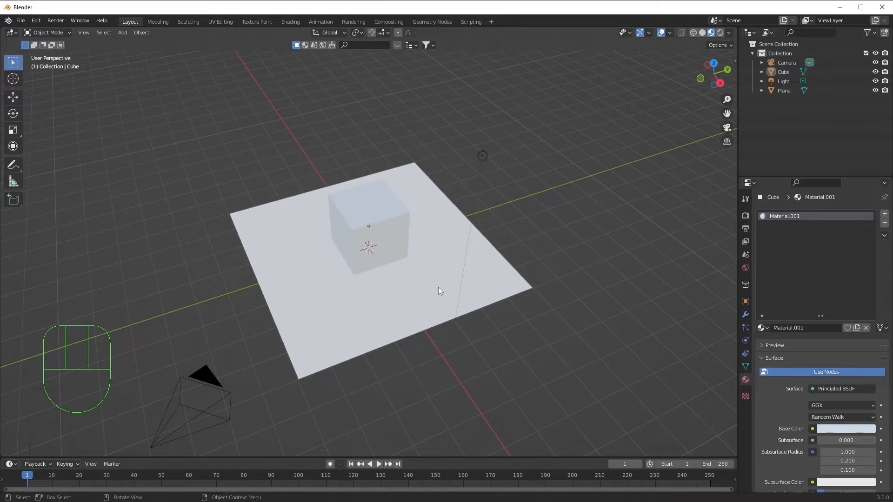
{"action": "key", "text": "s"}
{"action": "left_click", "coordinate": [495, 292]}
{"action": "middle_click_drag", "start_coordinate": [507, 242], "coordinate": [513, 231]}
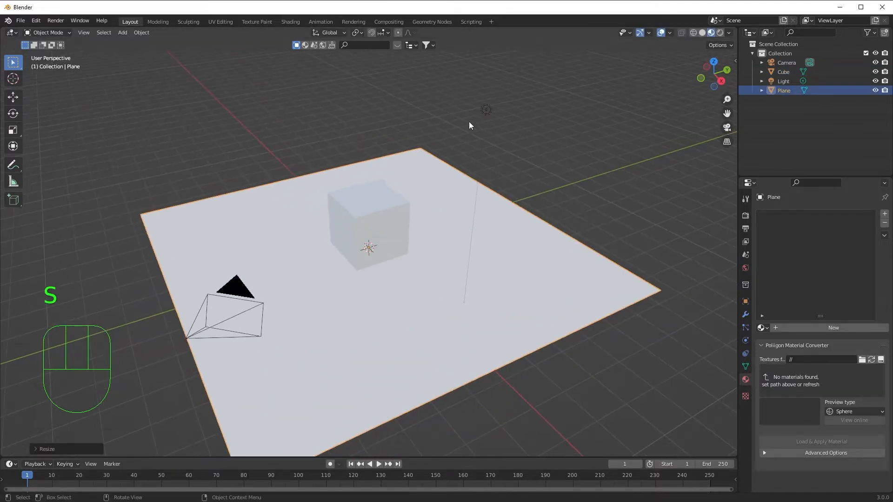
Change the scene's existing point light to a spot light.
{"action": "scroll", "coordinate": [478, 122], "scroll_direction": "up", "scroll_amount": 1}
{"action": "left_click", "coordinate": [525, 66]}
{"action": "middle_click_drag", "start_coordinate": [568, 176], "coordinate": [562, 242], "text": "shift"}
{"action": "middle_click_drag", "start_coordinate": [562, 241], "coordinate": [557, 222]}
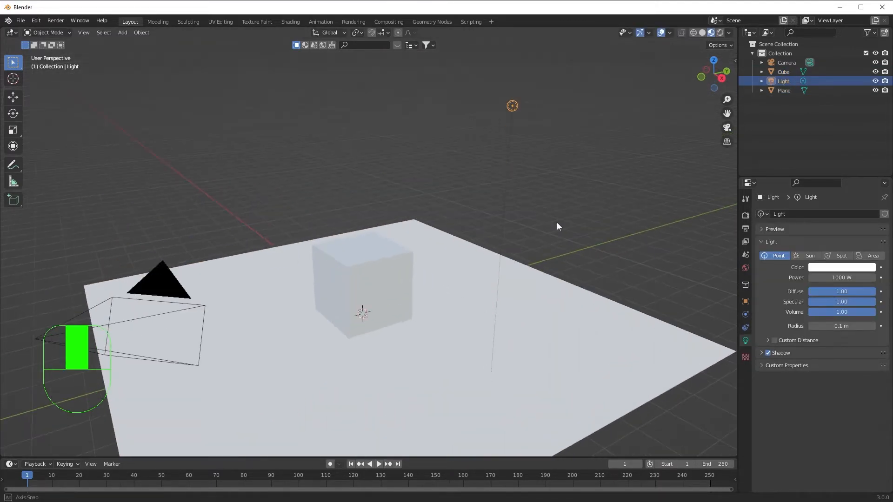
{"action": "middle_click_drag", "start_coordinate": [541, 276], "coordinate": [632, 288]}
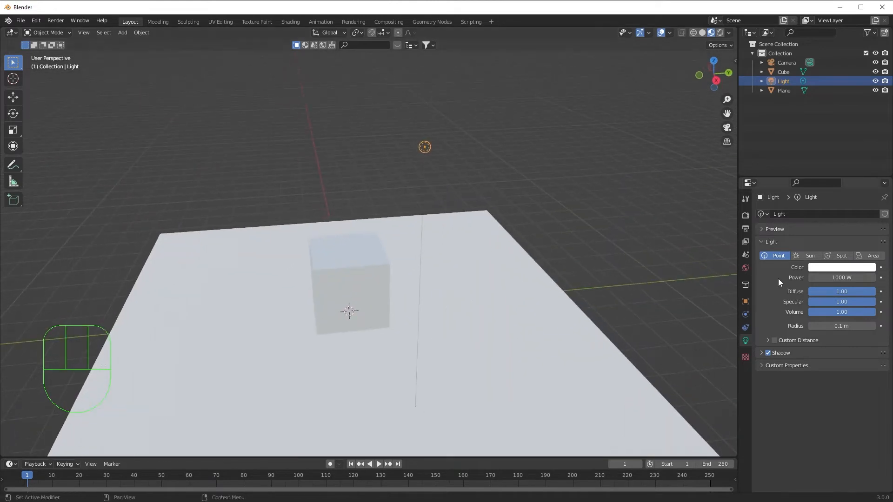
{"action": "left_click", "coordinate": [835, 255]}
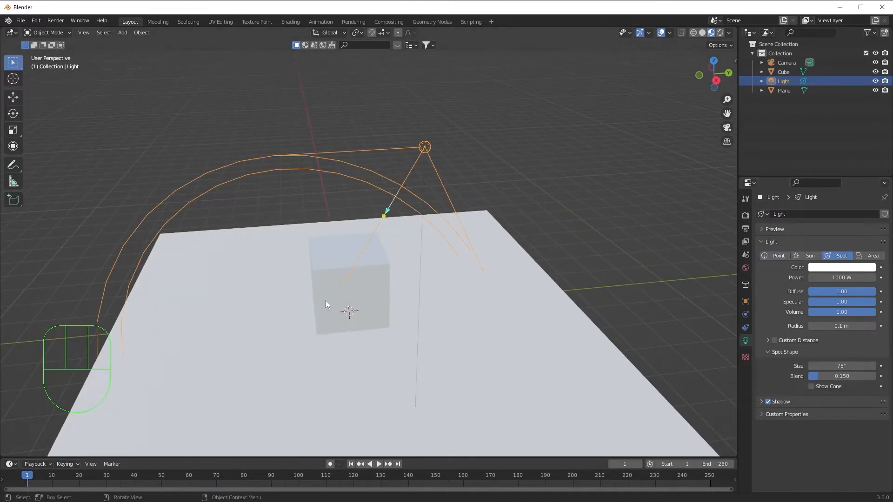
Switch the viewport to rendered shading and examine the spot light and shadows on the cube and plane.
{"action": "mouse_move", "coordinate": [326, 301]}
{"action": "middle_mouse_down"}
{"action": "mouse_move", "coordinate": [331, 278]}
{"action": "mouse_move", "coordinate": [334, 308]}
{"action": "mouse_move", "coordinate": [300, 307]}
{"action": "mouse_move", "coordinate": [344, 315]}
{"action": "mouse_move", "coordinate": [345, 290]}
{"action": "mouse_move", "coordinate": [364, 309]}
{"action": "mouse_move", "coordinate": [372, 300]}
{"action": "mouse_move", "coordinate": [359, 300]}
{"action": "mouse_move", "coordinate": [442, 274]}
{"action": "middle_mouse_up"}
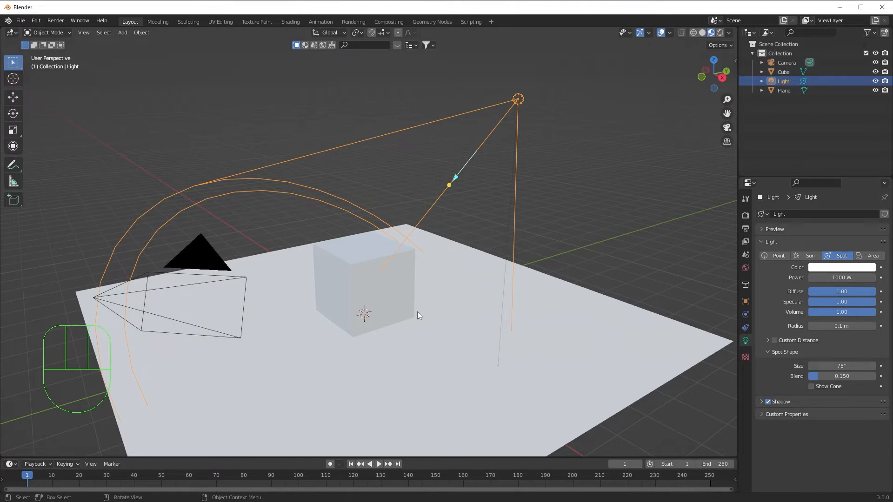
{"action": "mouse_move", "coordinate": [417, 311]}
{"action": "middle_mouse_down"}
{"action": "mouse_move", "coordinate": [506, 290]}
{"action": "mouse_move", "coordinate": [568, 301]}
{"action": "mouse_move", "coordinate": [464, 309]}
{"action": "mouse_move", "coordinate": [522, 247]}
{"action": "middle_mouse_up"}
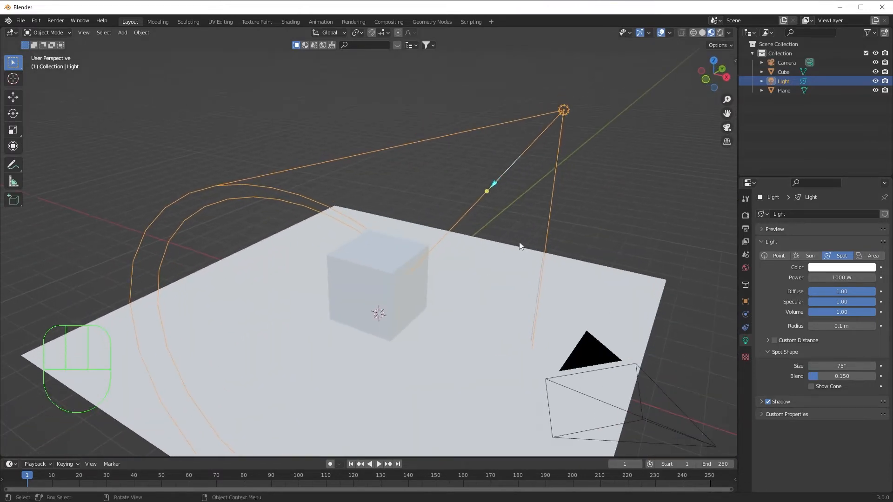
{"action": "left_click", "coordinate": [721, 33]}
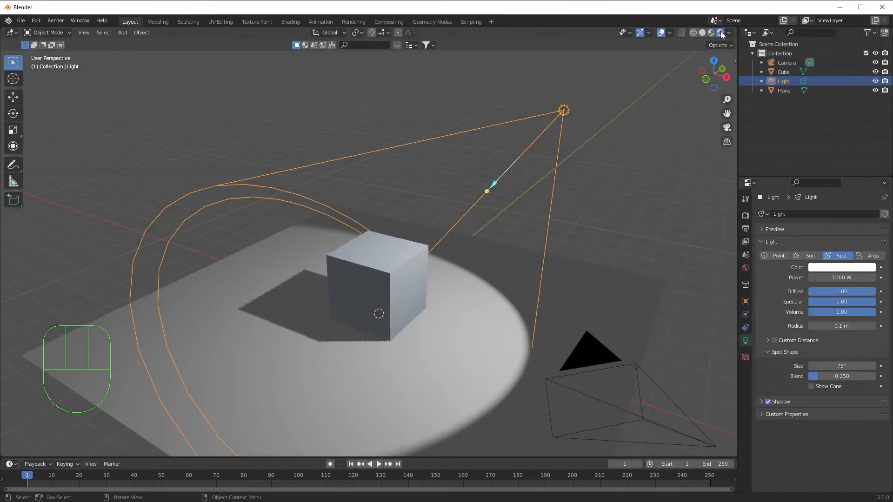
{"action": "mouse_move", "coordinate": [448, 325]}
{"action": "middle_mouse_down"}
{"action": "mouse_move", "coordinate": [464, 309]}
{"action": "mouse_move", "coordinate": [350, 347]}
{"action": "middle_mouse_up"}
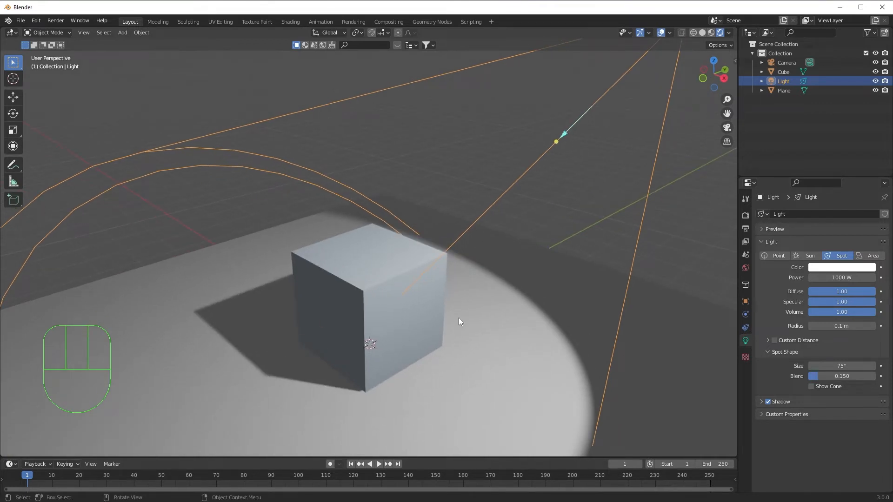
{"action": "middle_click_drag", "start_coordinate": [460, 321], "coordinate": [448, 301]}
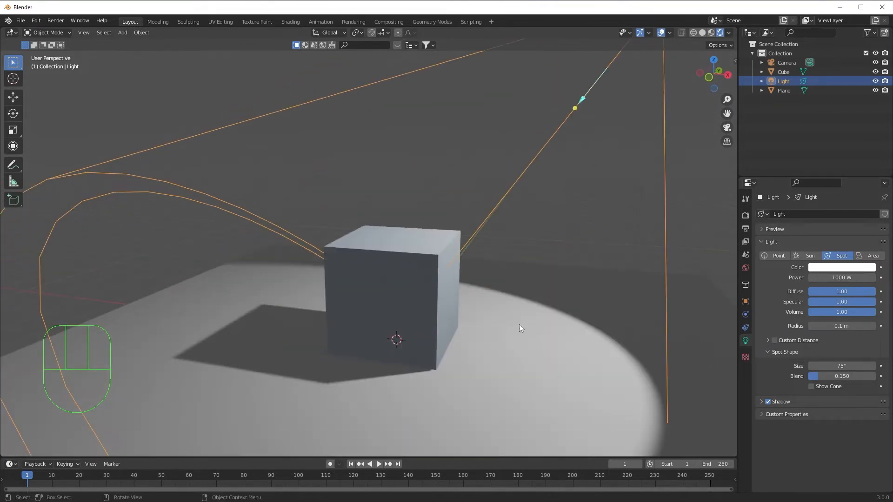
{"action": "middle_click_drag", "start_coordinate": [519, 325], "coordinate": [538, 275]}
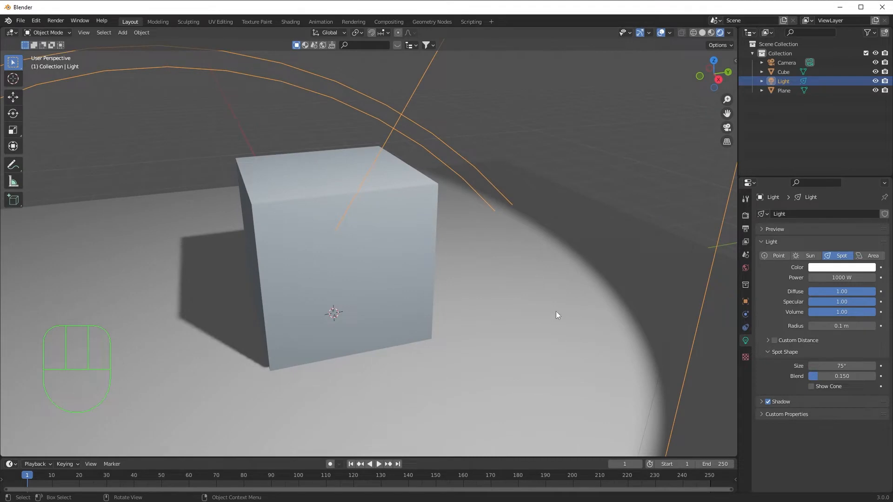
{"action": "middle_click_drag", "start_coordinate": [557, 311], "coordinate": [413, 244]}
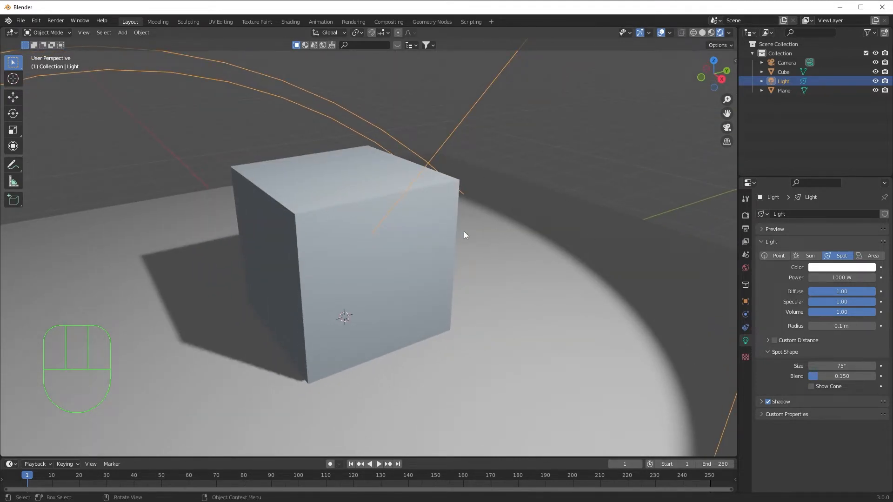
{"action": "scroll", "coordinate": [464, 231], "scroll_direction": "down", "scroll_amount": 3}
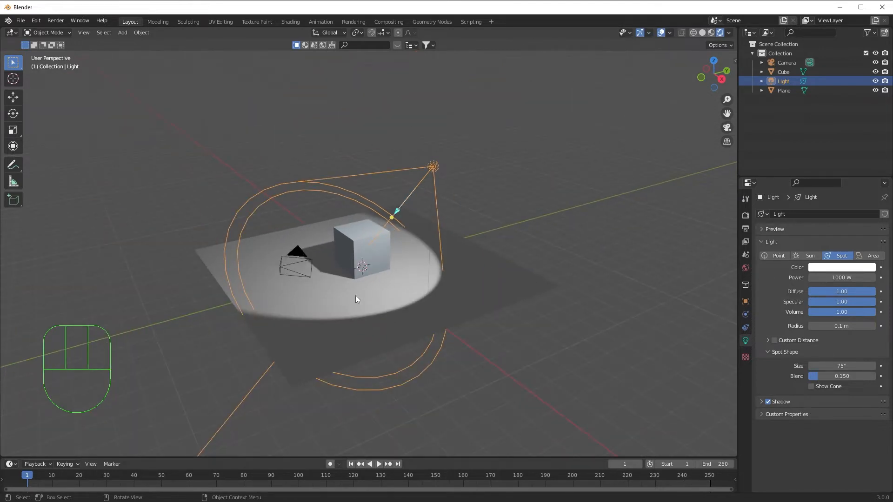
{"action": "scroll", "coordinate": [386, 229], "scroll_direction": "up", "scroll_amount": 5}
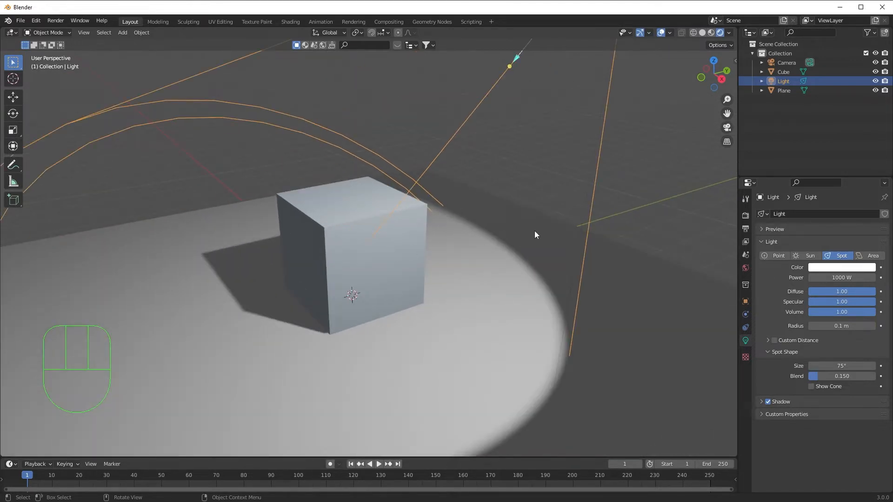
Compare material preview with rendered shading, leaving the viewport in rendered shading.
{"action": "left_click", "coordinate": [710, 34]}
{"action": "mouse_move", "coordinate": [432, 266]}
{"action": "middle_mouse_down"}
{"action": "mouse_move", "coordinate": [456, 293]}
{"action": "mouse_move", "coordinate": [565, 182]}
{"action": "middle_mouse_up"}
{"action": "middle_click_drag", "start_coordinate": [624, 100], "coordinate": [428, 191]}
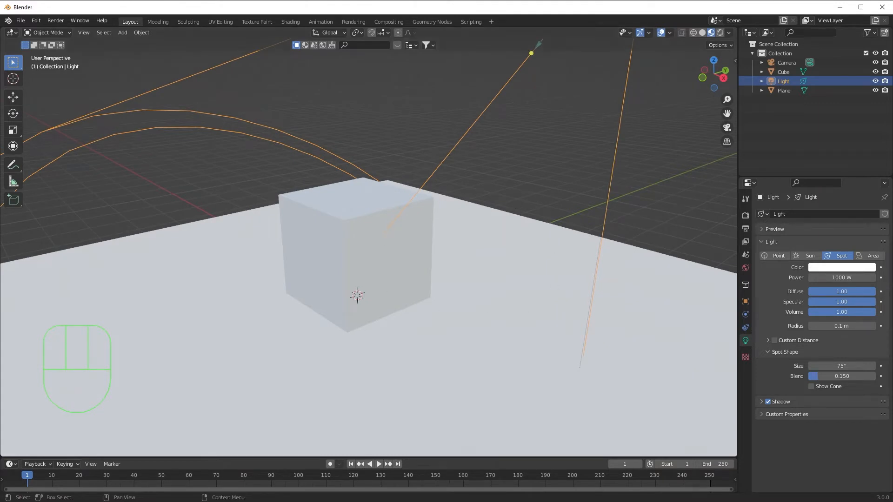
{"action": "left_click", "coordinate": [719, 34]}
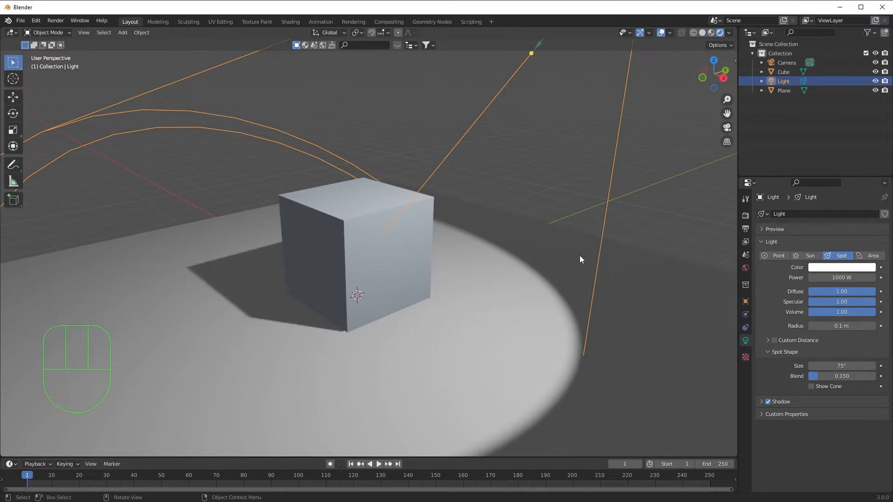
Change the base color of the cube's material to a saturated violet-blue.
{"action": "middle_click_drag", "start_coordinate": [579, 259], "coordinate": [391, 200]}
{"action": "left_click", "coordinate": [403, 274]}
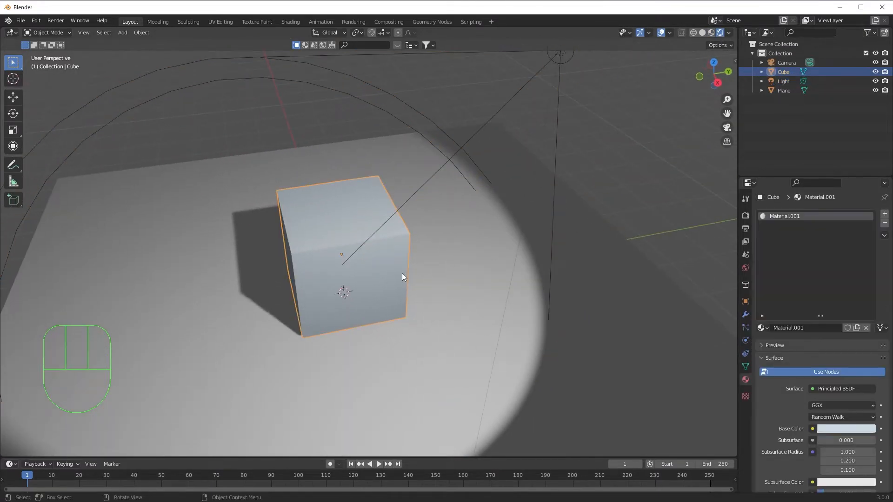
{"action": "scroll", "coordinate": [800, 395], "scroll_direction": "down", "scroll_amount": 3}
{"action": "scroll", "coordinate": [819, 377], "scroll_direction": "down", "scroll_amount": 3}
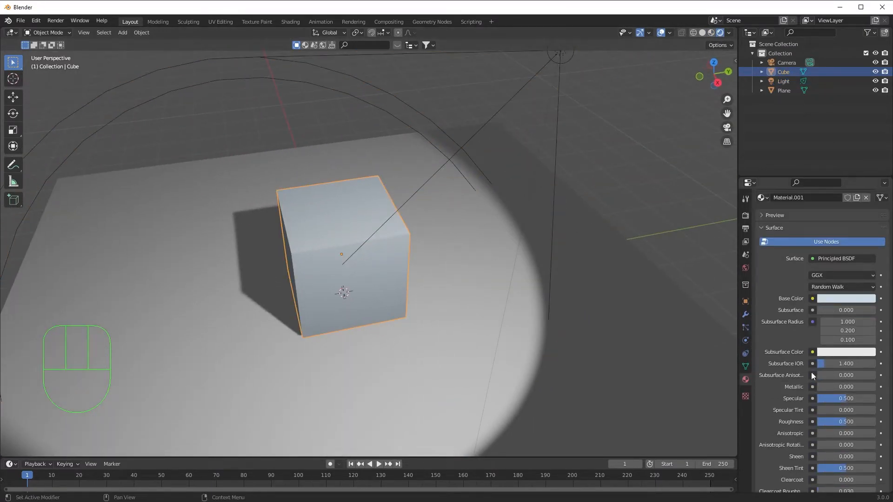
{"action": "left_click", "coordinate": [832, 300]}
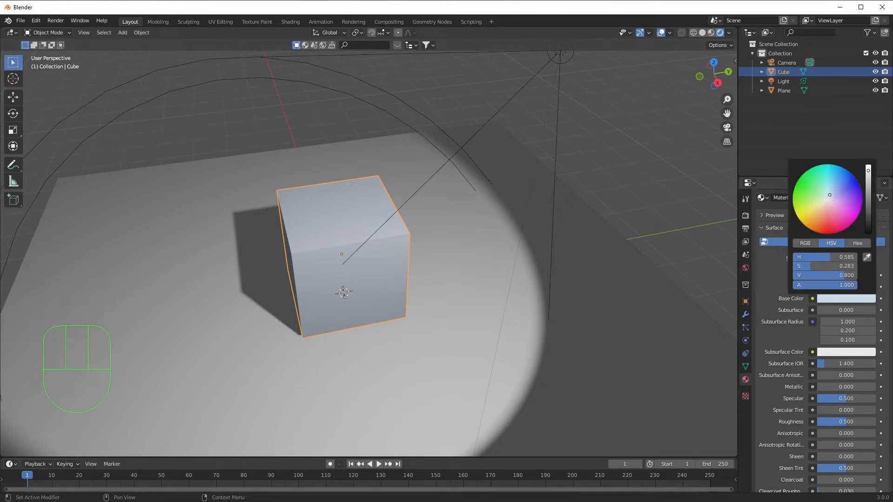
{"action": "left_click_drag", "start_coordinate": [830, 194], "coordinate": [846, 189]}
{"action": "middle_click_drag", "start_coordinate": [465, 288], "coordinate": [465, 261]}
{"action": "scroll", "coordinate": [470, 278], "scroll_direction": "up", "scroll_amount": 2}
{"action": "scroll", "coordinate": [468, 259], "scroll_direction": "down", "scroll_amount": 3}
Rename the cube's material to bluematerial and check it in the list of available materials without switching.
{"action": "scroll", "coordinate": [829, 321], "scroll_direction": "up", "scroll_amount": 7}
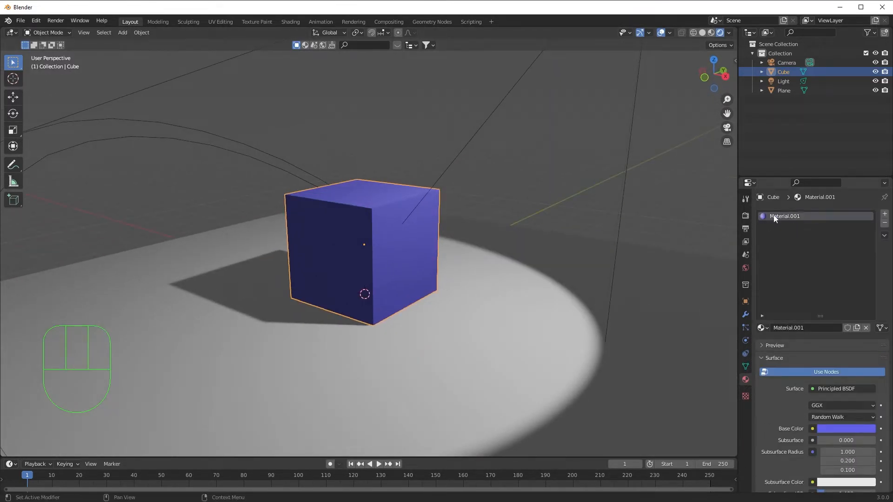
{"action": "double_click", "coordinate": [791, 216]}
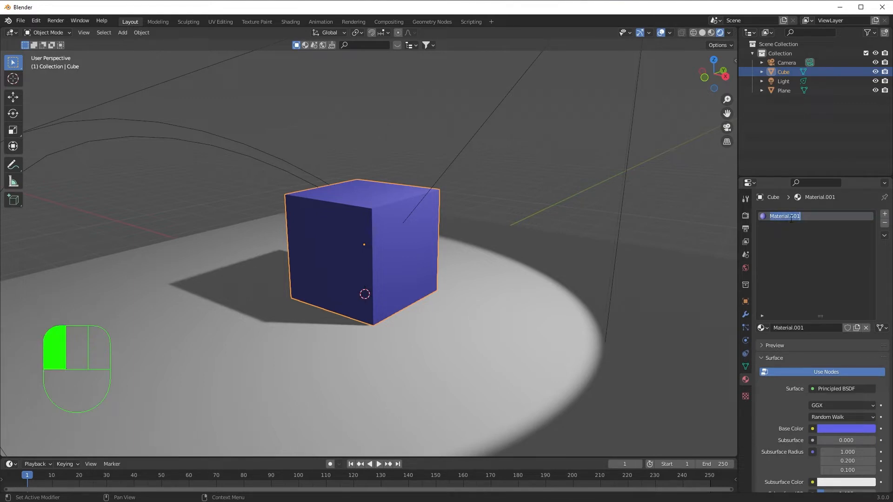
{"action": "type", "text": "bluematerial"}
{"action": "key", "text": "Return"}
{"action": "left_click", "coordinate": [764, 328]}
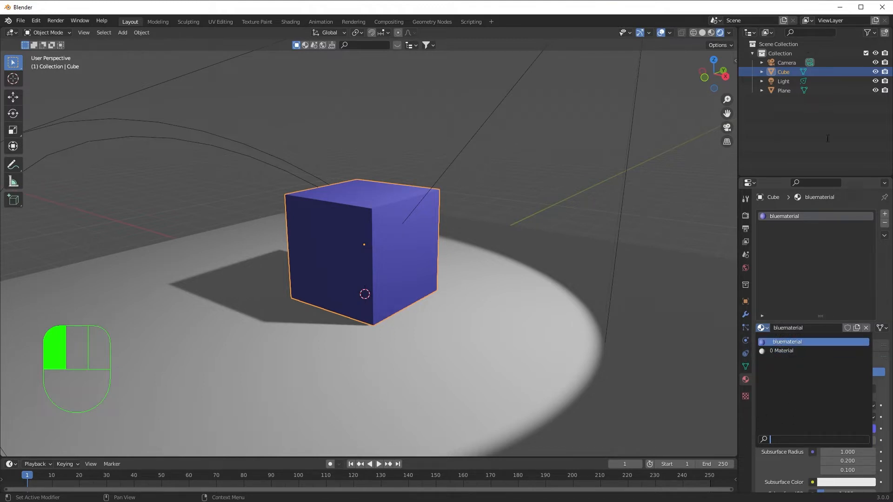
{"action": "left_click", "coordinate": [799, 251]}
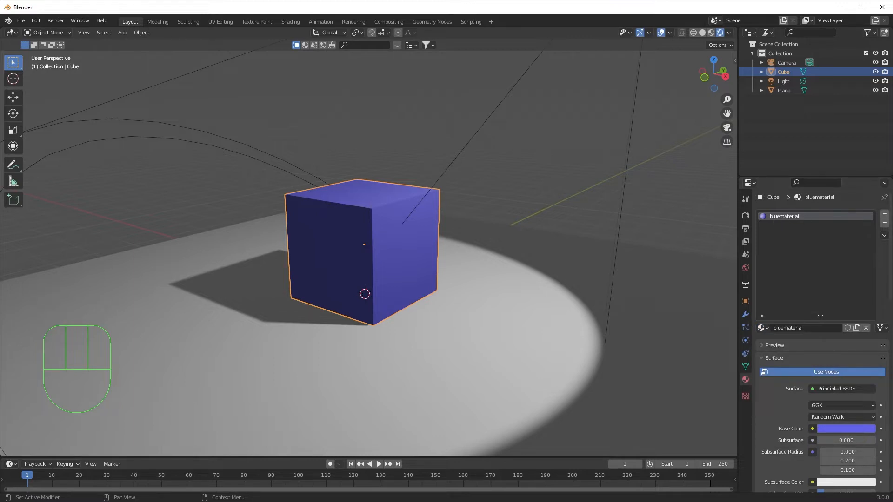
Examine the surface parameters and remaining settings of the cube's bluematerial.
{"action": "scroll", "coordinate": [846, 319], "scroll_direction": "down", "scroll_amount": 12}
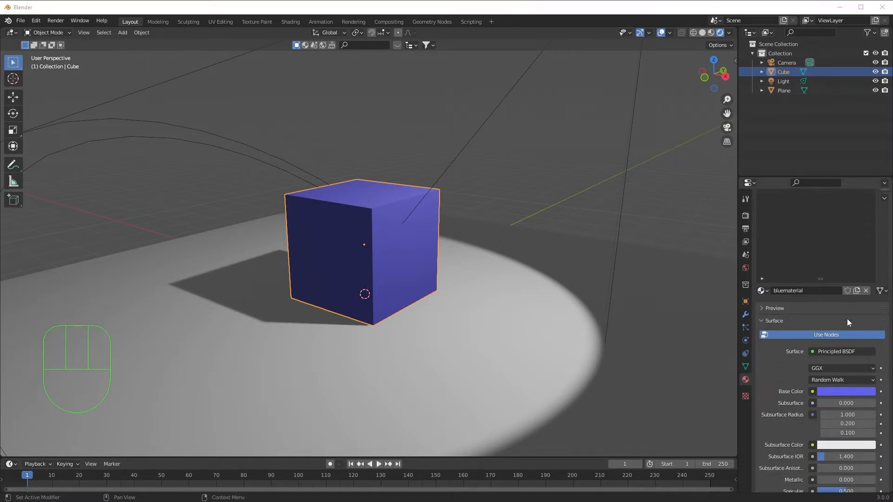
{"action": "scroll", "coordinate": [847, 321], "scroll_direction": "down", "scroll_amount": 13}
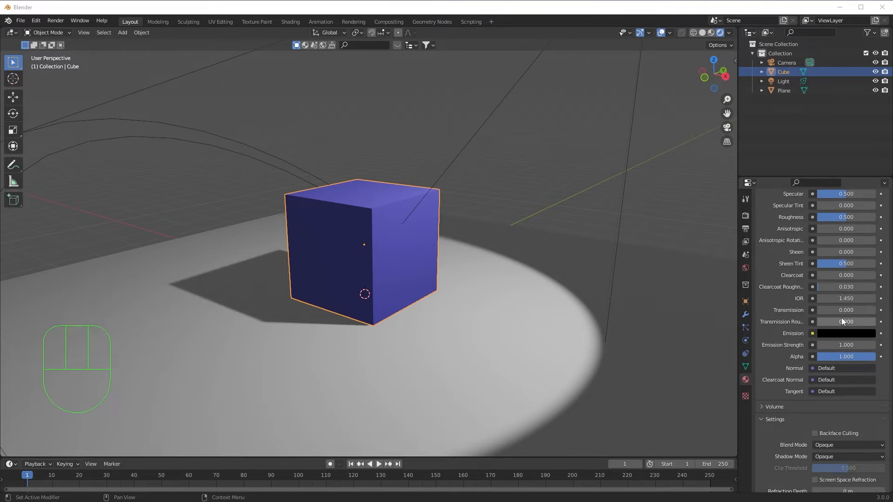
{"action": "scroll", "coordinate": [812, 314], "scroll_direction": "down", "scroll_amount": 2}
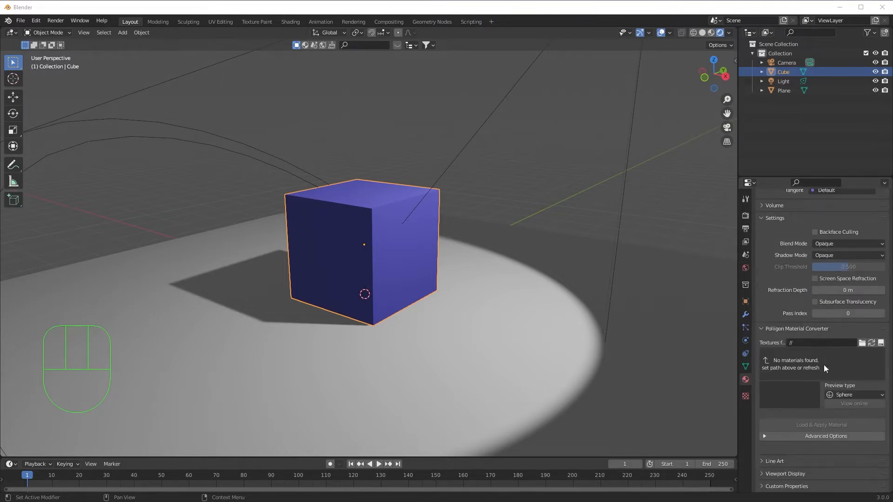
{"action": "scroll", "coordinate": [823, 365], "scroll_direction": "up", "scroll_amount": 18}
{"action": "scroll", "coordinate": [818, 390], "scroll_direction": "up", "scroll_amount": 4}
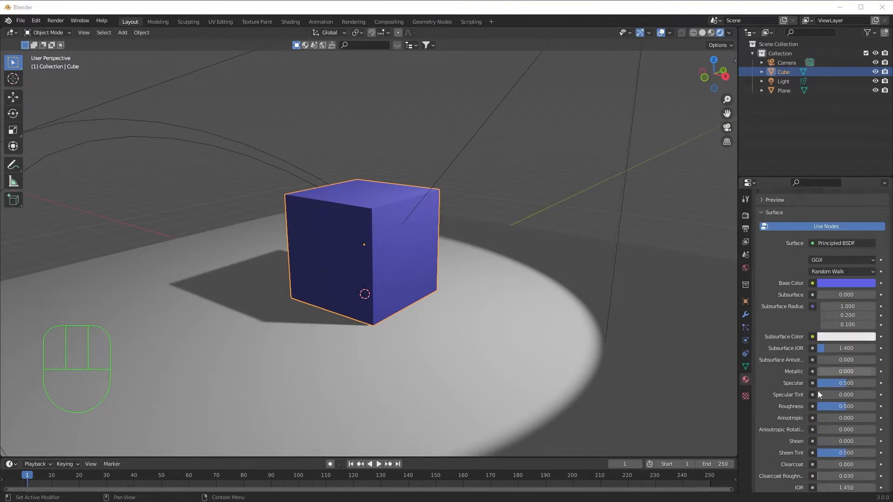
{"action": "scroll", "coordinate": [803, 365], "scroll_direction": "down", "scroll_amount": 6}
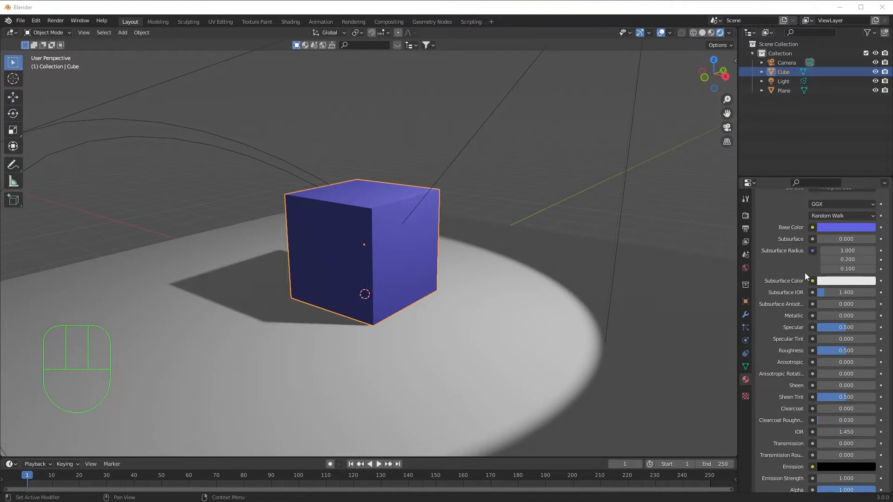
{"action": "scroll", "coordinate": [804, 265], "scroll_direction": "down", "scroll_amount": 2}
{"action": "scroll", "coordinate": [805, 300], "scroll_direction": "up", "scroll_amount": 12}
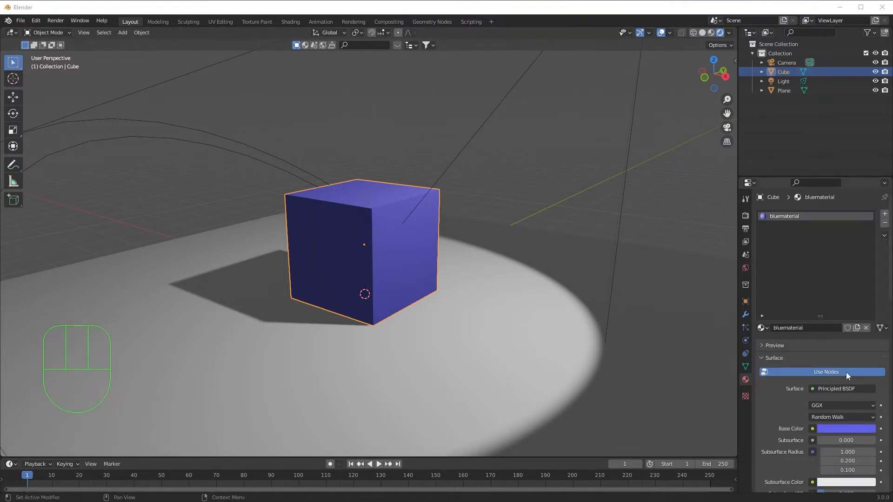
Review the Principled BSDF parameters of bluematerial, from Base Color through Specular and Roughness down to Alpha.
{"action": "scroll", "coordinate": [833, 367], "scroll_direction": "down", "scroll_amount": 11}
{"action": "scroll", "coordinate": [811, 327], "scroll_direction": "up", "scroll_amount": 10}
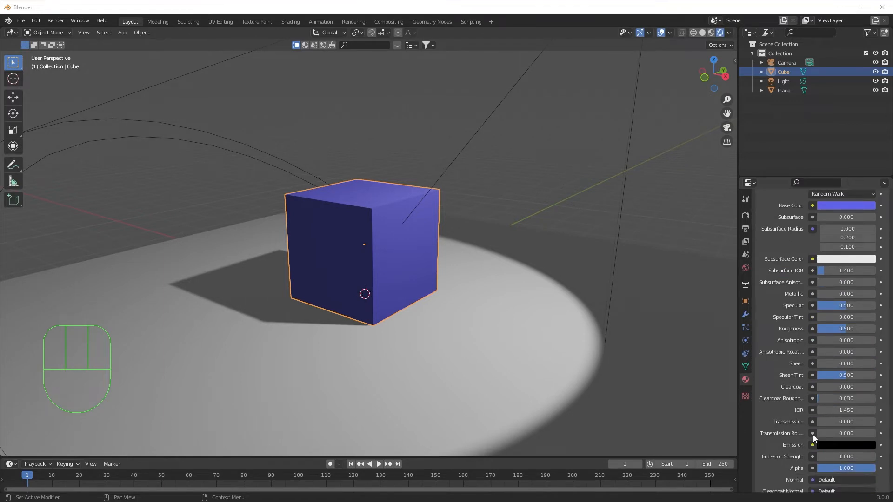
{"action": "scroll", "coordinate": [802, 338], "scroll_direction": "down", "scroll_amount": 6}
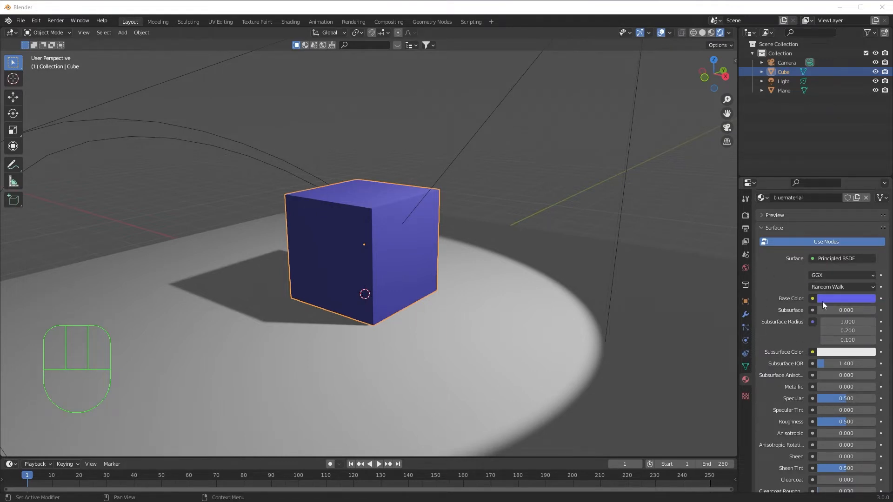
{"action": "scroll", "coordinate": [817, 319], "scroll_direction": "down", "scroll_amount": 5}
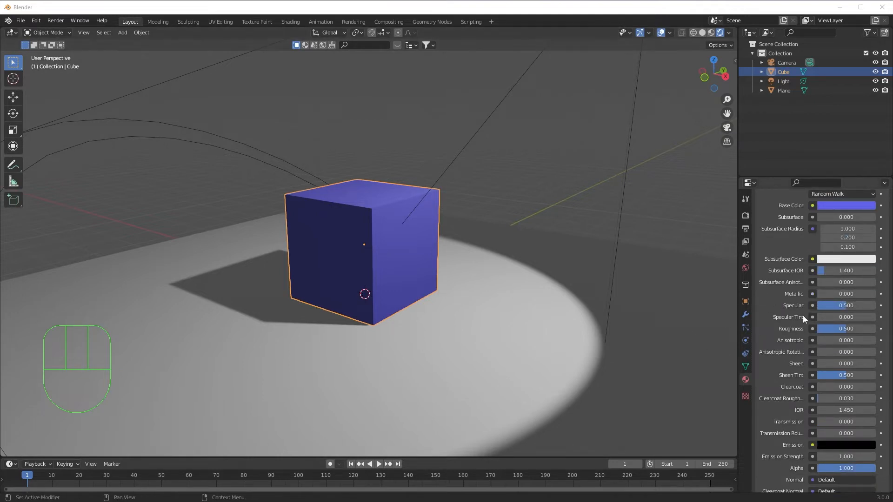
{"action": "mouse_move", "coordinate": [827, 295]}
{"action": "left_mouse_down"}
{"action": "mouse_move", "coordinate": [877, 295]}
{"action": "mouse_move", "coordinate": [817, 294]}
{"action": "left_mouse_up"}
{"action": "scroll", "coordinate": [805, 287], "scroll_direction": "up", "scroll_amount": 5}
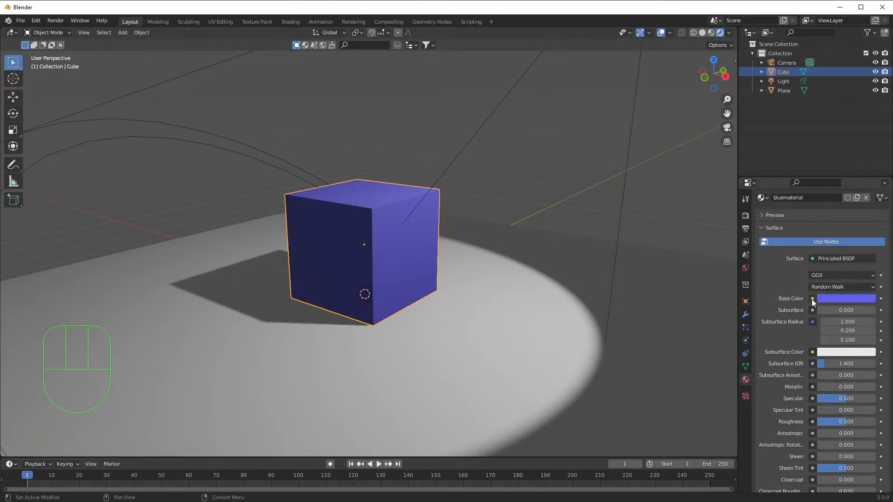
{"action": "scroll", "coordinate": [813, 303], "scroll_direction": "up", "scroll_amount": 7}
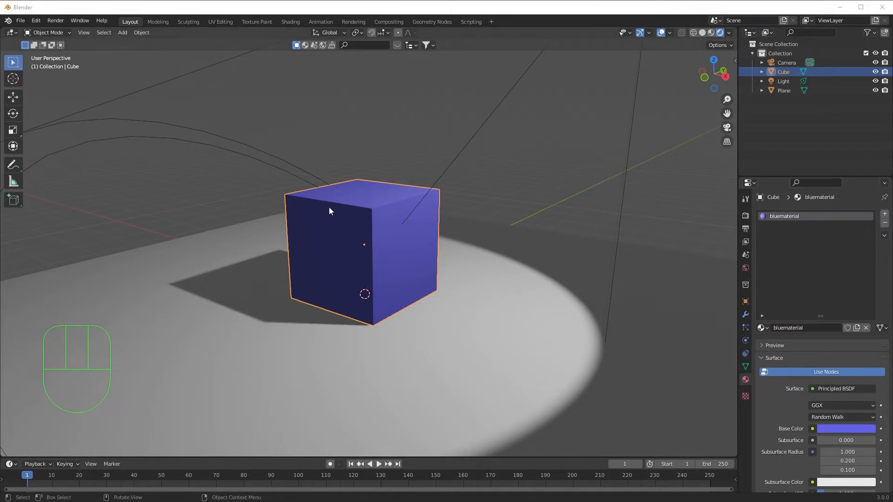
Add a second material slot to the cube and create a new material in it named redmaterial.
{"action": "left_click", "coordinate": [455, 210]}
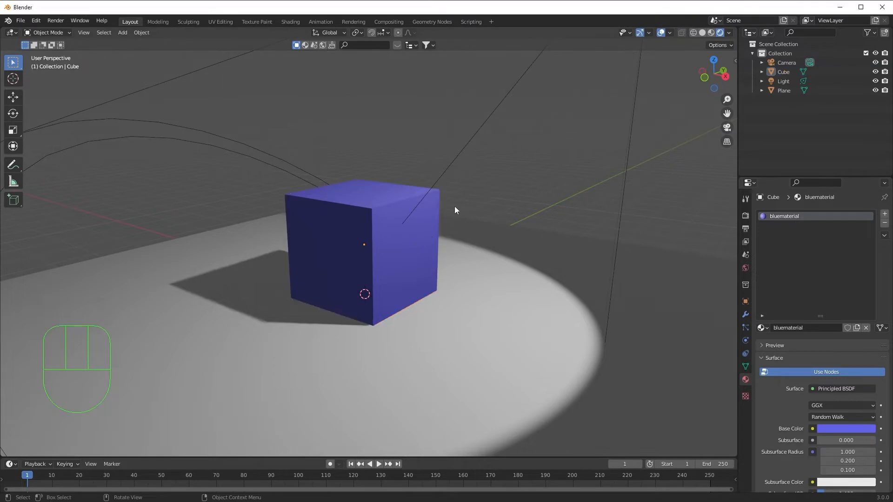
{"action": "left_click", "coordinate": [424, 250]}
{"action": "mouse_move", "coordinate": [424, 250]}
{"action": "middle_mouse_down"}
{"action": "mouse_move", "coordinate": [504, 265]}
{"action": "mouse_move", "coordinate": [433, 265]}
{"action": "middle_mouse_up"}
{"action": "scroll", "coordinate": [434, 260], "scroll_direction": "up", "scroll_amount": 5}
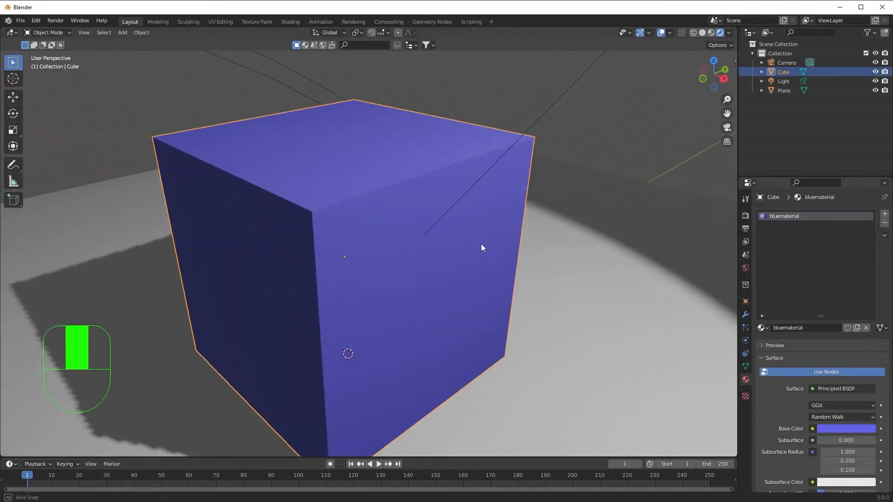
{"action": "scroll", "coordinate": [512, 233], "scroll_direction": "down", "scroll_amount": 3}
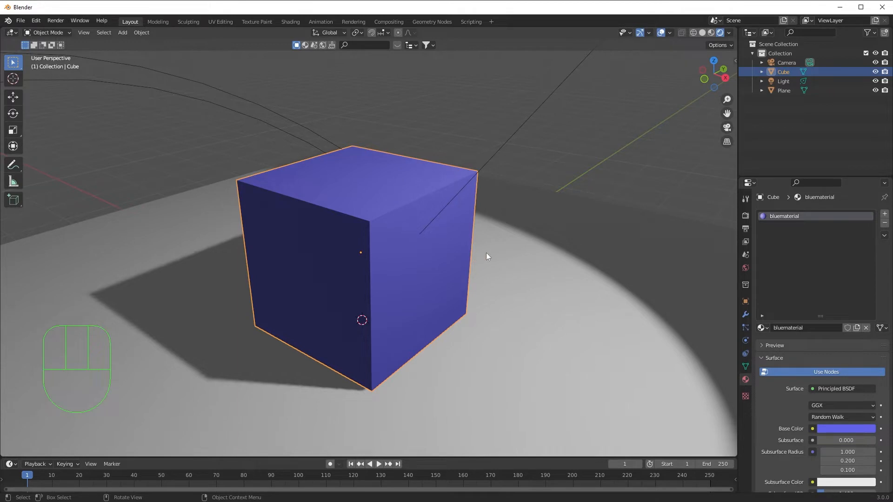
{"action": "scroll", "coordinate": [486, 254], "scroll_direction": "up", "scroll_amount": 3}
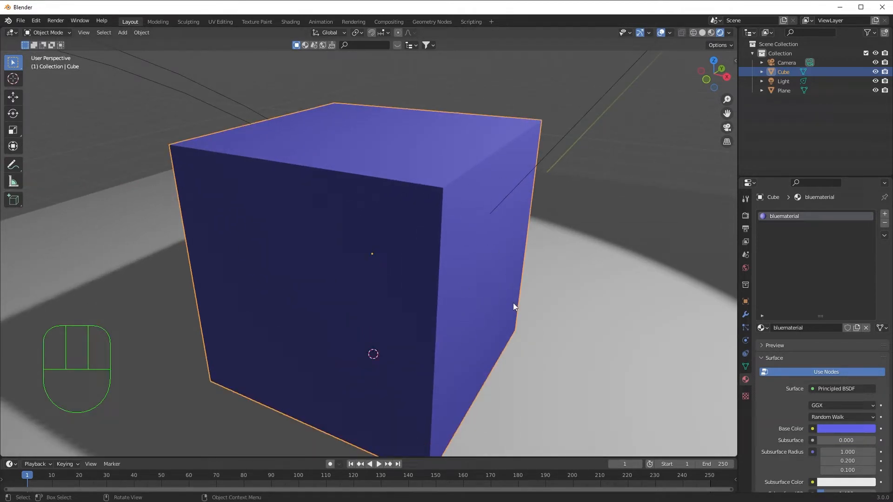
{"action": "left_click", "coordinate": [885, 217]}
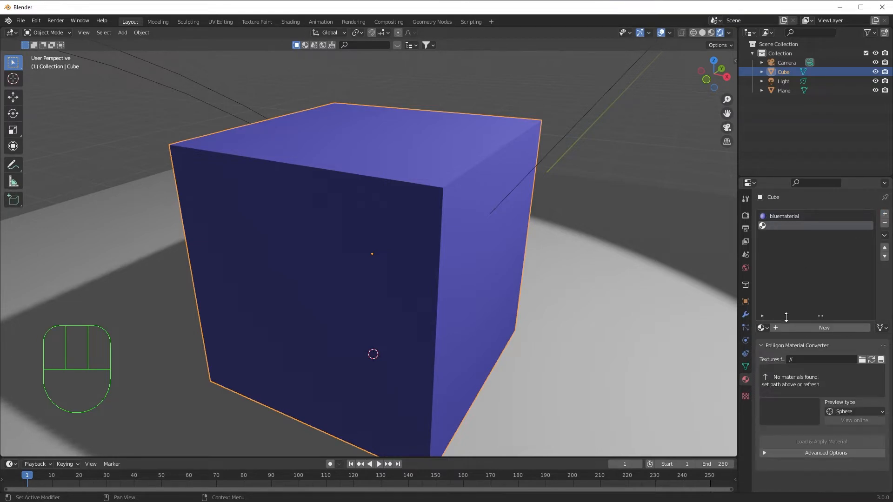
{"action": "left_click", "coordinate": [816, 328]}
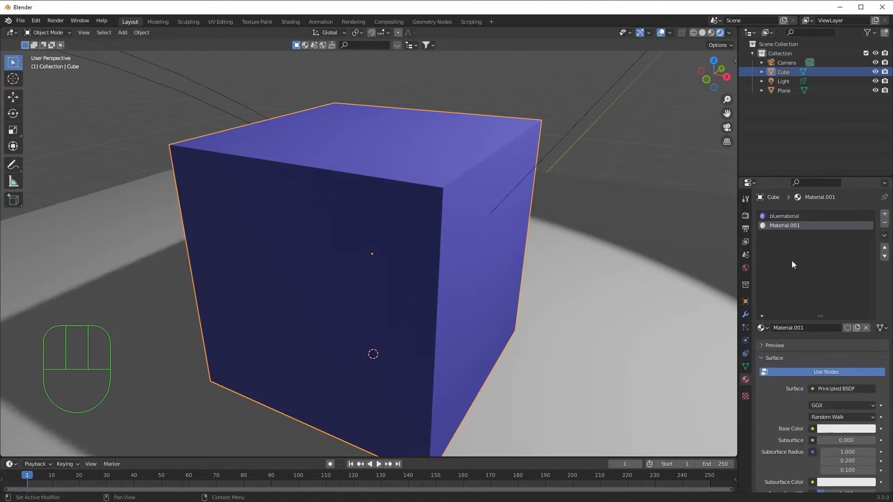
{"action": "double_click", "coordinate": [786, 226]}
{"action": "type", "text": "re"}
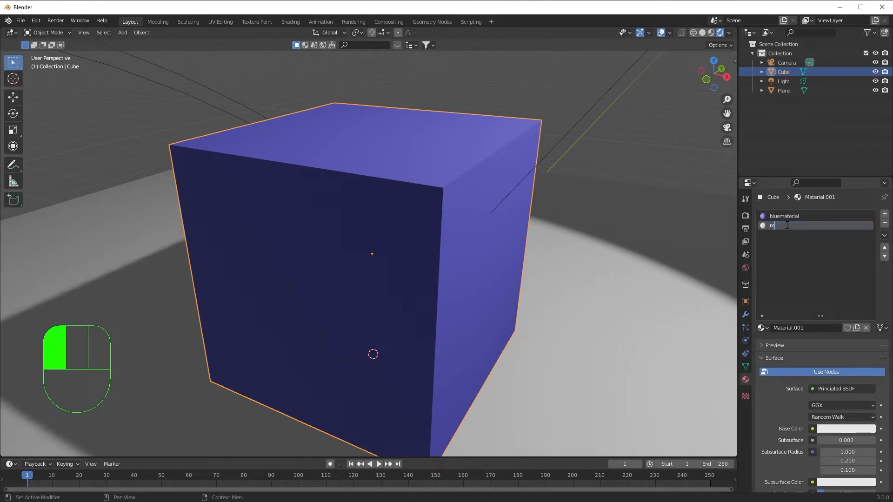
{"action": "type", "text": "dmaterial"}
{"action": "key", "text": "Return"}
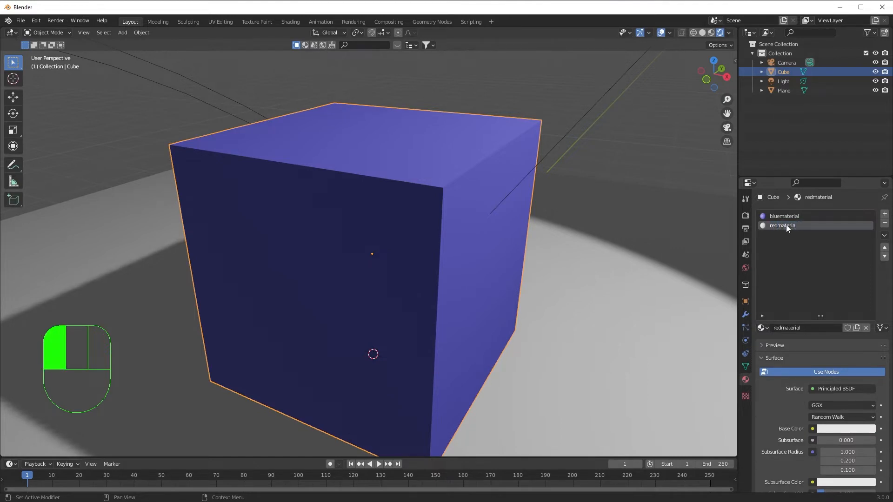
Set redmaterial's base color to a saturated red and compare the RGB, HSV and Hex color modes, leaving HSV active.
{"action": "left_click", "coordinate": [821, 430]}
{"action": "left_click_drag", "start_coordinate": [827, 331], "coordinate": [830, 362]}
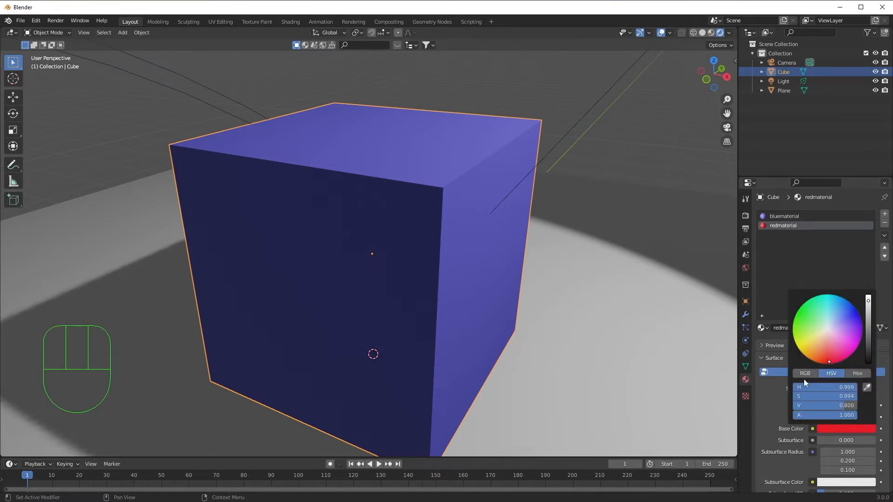
{"action": "left_click", "coordinate": [809, 372]}
{"action": "left_click", "coordinate": [859, 373]}
{"action": "left_click", "coordinate": [839, 373]}
{"action": "left_click", "coordinate": [811, 374]}
{"action": "left_click", "coordinate": [831, 374]}
{"action": "left_click", "coordinate": [858, 373]}
{"action": "left_click", "coordinate": [840, 373]}
{"action": "left_click", "coordinate": [811, 372]}
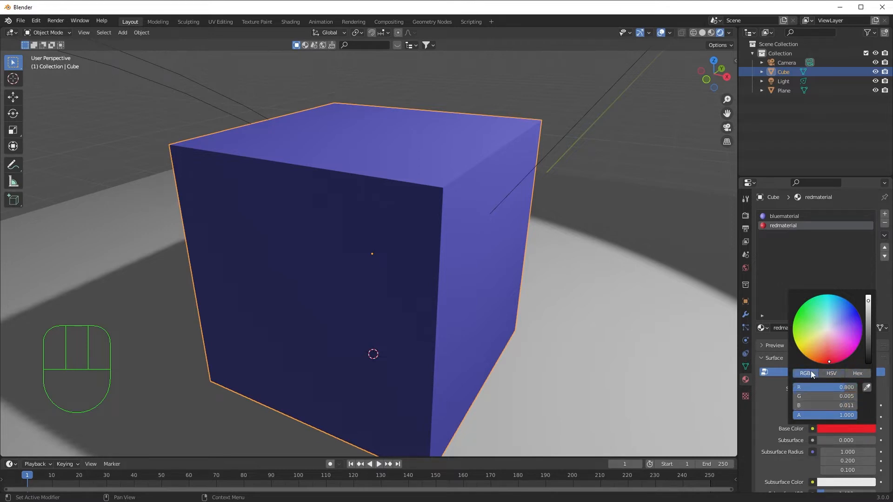
{"action": "left_click", "coordinate": [831, 374]}
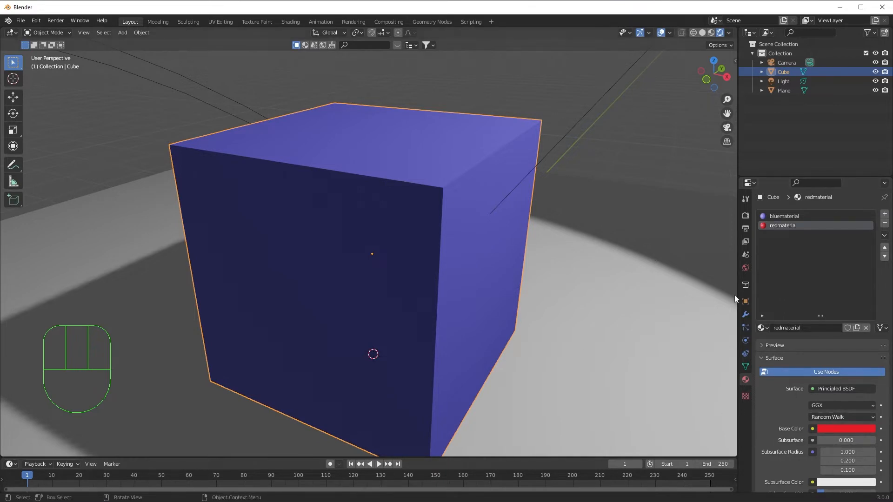
Compare the cube's bluematerial and redmaterial slots with the color shown on its faces, leaving redmaterial active.
{"action": "middle_click_drag", "start_coordinate": [602, 316], "coordinate": [598, 312]}
{"action": "scroll", "coordinate": [598, 312], "scroll_direction": "down", "scroll_amount": 1}
{"action": "middle_click_drag", "start_coordinate": [537, 300], "coordinate": [537, 297]}
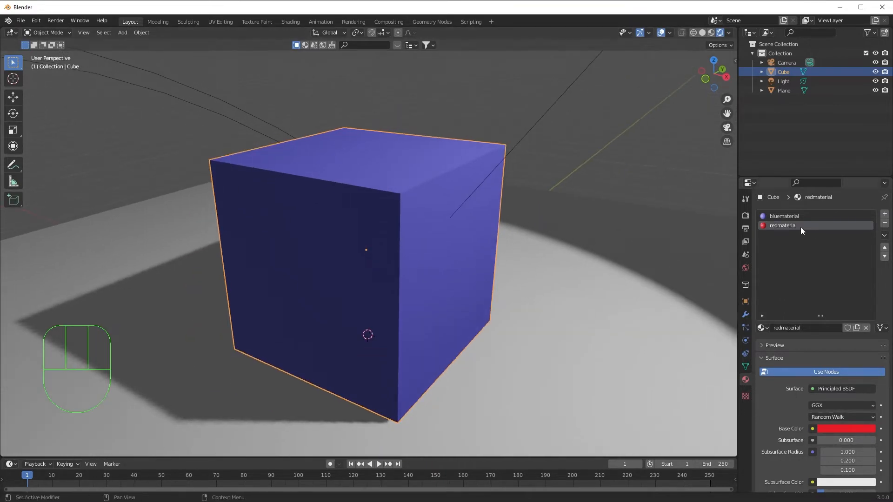
{"action": "left_click", "coordinate": [790, 217]}
{"action": "left_click", "coordinate": [785, 225]}
{"action": "middle_click_drag", "start_coordinate": [725, 244], "coordinate": [414, 216]}
{"action": "scroll", "coordinate": [473, 241], "scroll_direction": "down", "scroll_amount": 3}
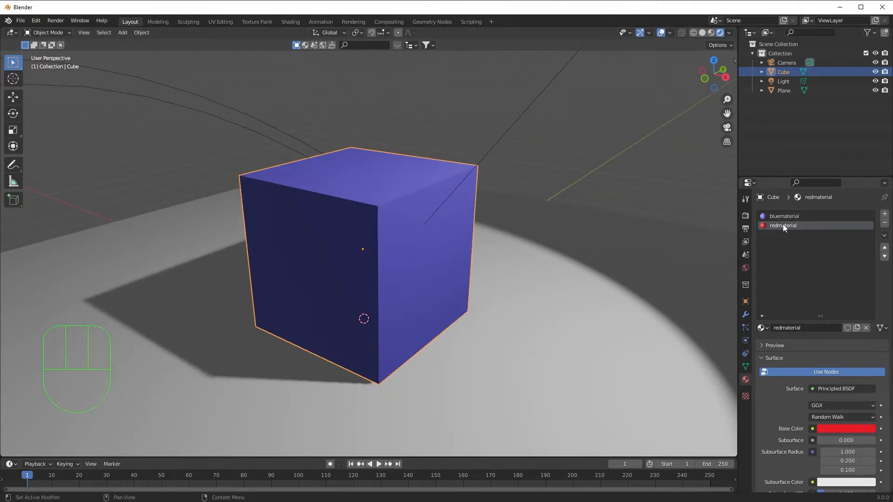
{"action": "mouse_move", "coordinate": [537, 232]}
{"action": "middle_mouse_down"}
{"action": "mouse_move", "coordinate": [560, 216]}
{"action": "mouse_move", "coordinate": [535, 218]}
{"action": "mouse_move", "coordinate": [546, 222]}
{"action": "middle_mouse_up"}
{"action": "left_click", "coordinate": [389, 175]}
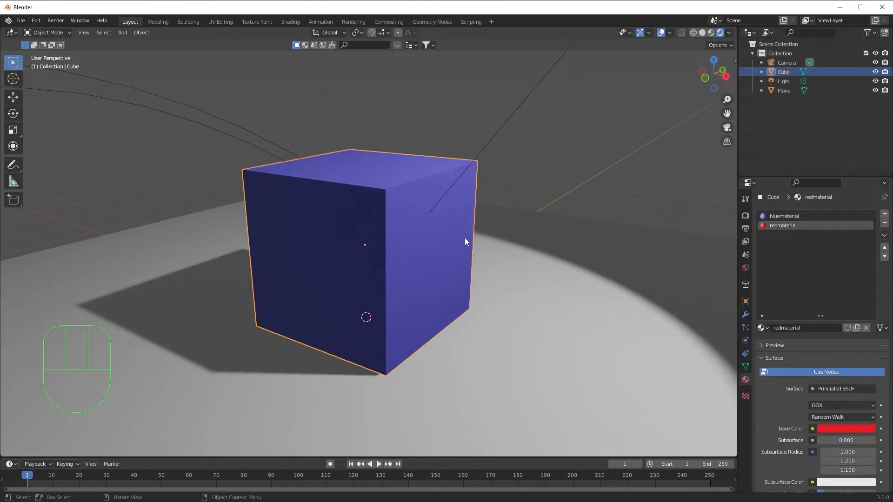
Assign redmaterial to two adjacent side faces of the cube in Edit Mode and check the cube back in Object Mode.
{"action": "middle_click_drag", "start_coordinate": [465, 242], "coordinate": [372, 250]}
{"action": "key", "text": "Tab"}
{"action": "key", "text": "3"}
{"action": "left_click", "coordinate": [412, 265]}
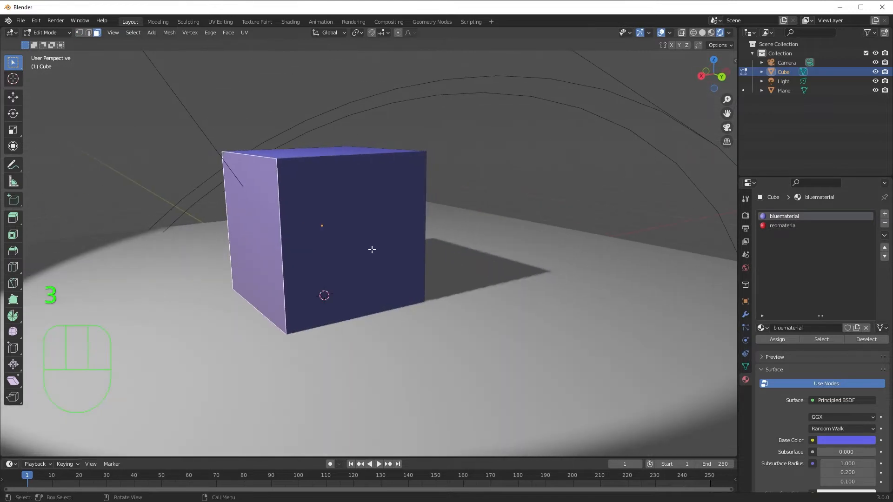
{"action": "left_click", "coordinate": [357, 227], "text": "shift"}
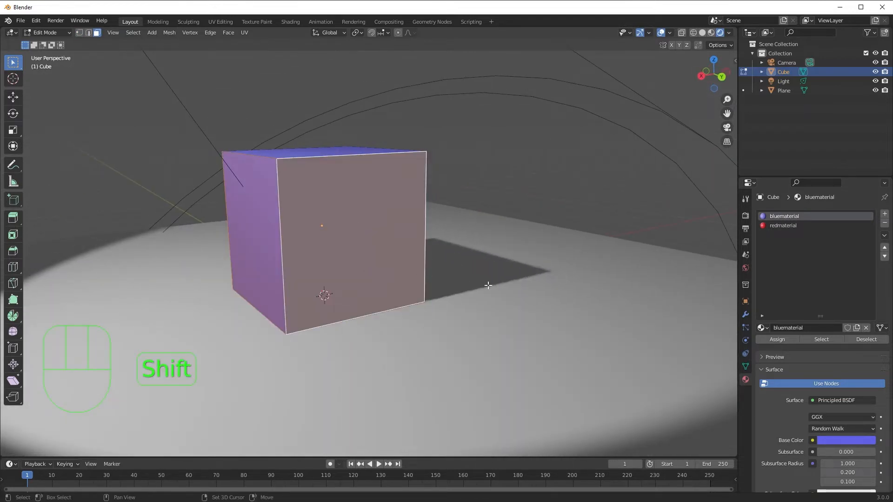
{"action": "middle_click_drag", "start_coordinate": [488, 285], "coordinate": [435, 275]}
{"action": "left_click", "coordinate": [793, 228]}
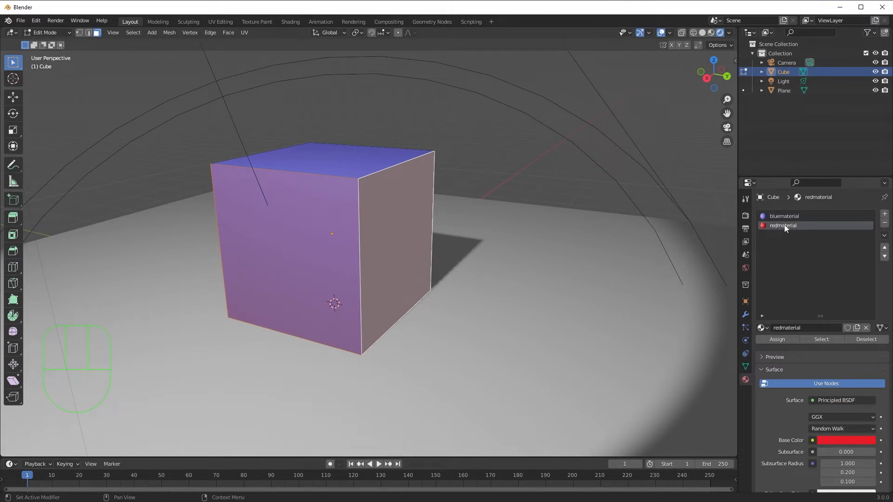
{"action": "left_click", "coordinate": [786, 339]}
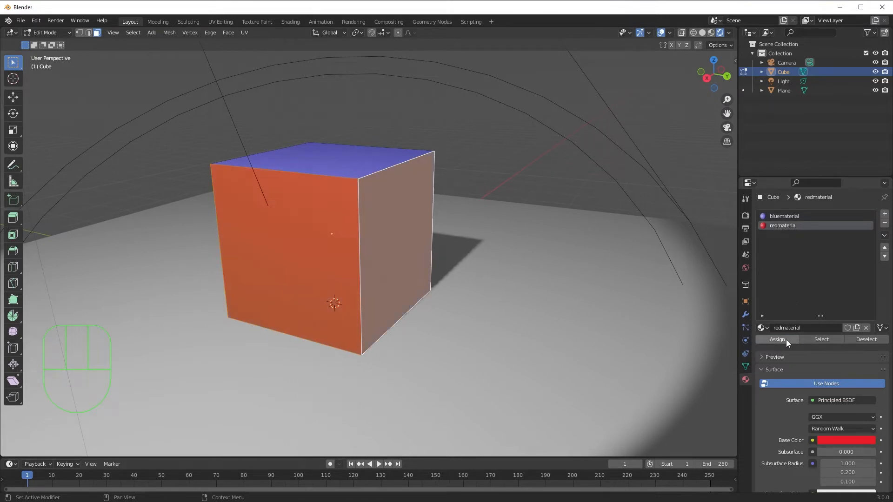
{"action": "left_click", "coordinate": [495, 168]}
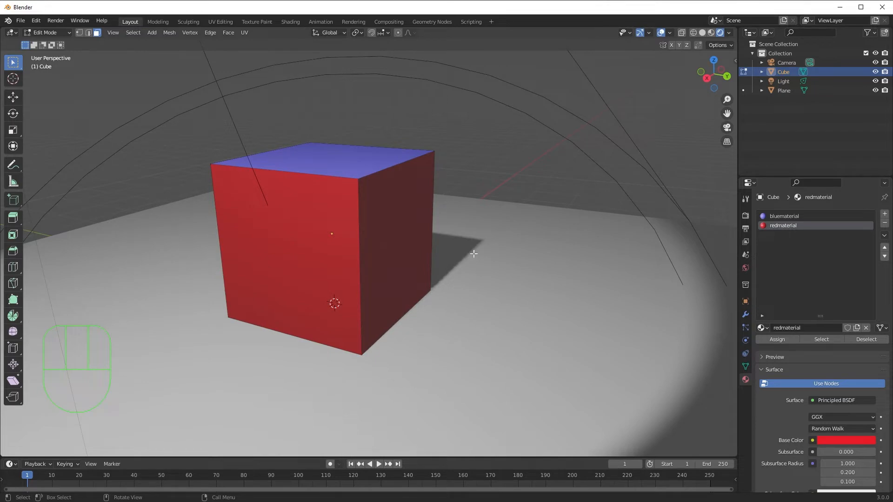
{"action": "key", "text": "Tab"}
{"action": "middle_click_drag", "start_coordinate": [456, 259], "coordinate": [530, 252]}
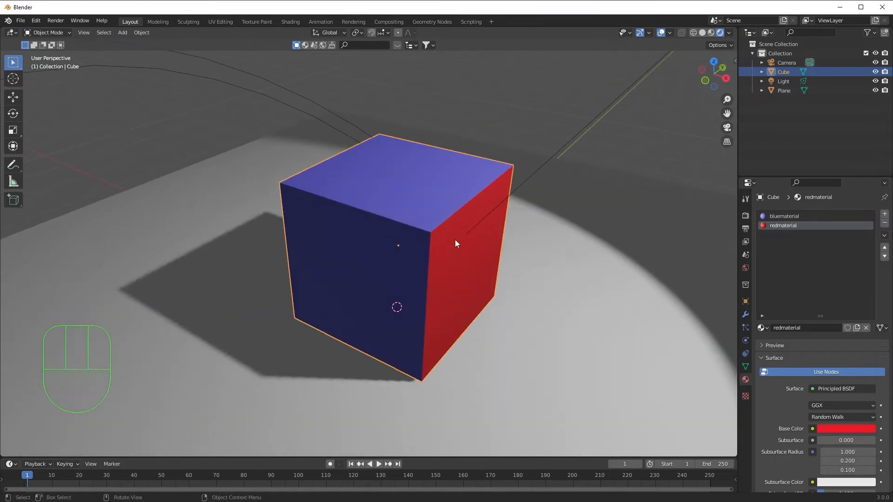
{"action": "middle_click_drag", "start_coordinate": [459, 234], "coordinate": [475, 226]}
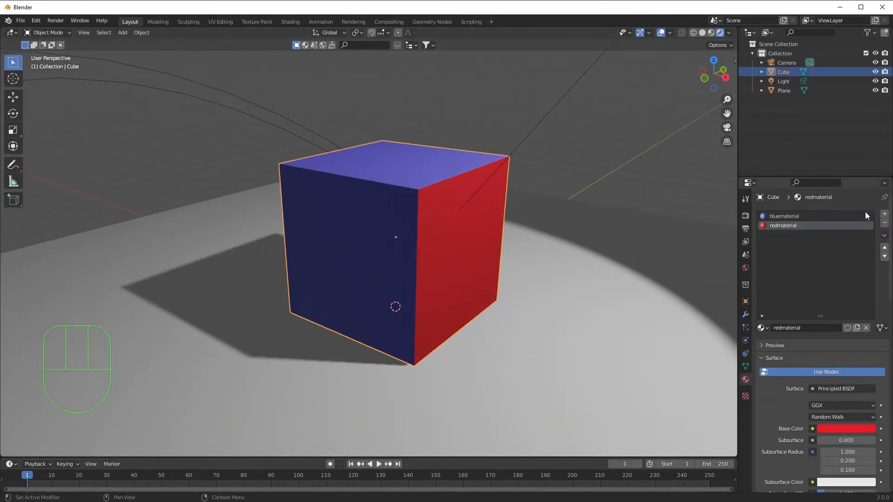
Add a third material slot with a new material named greenmaterial and set its base color to bright green.
{"action": "left_click", "coordinate": [884, 214]}
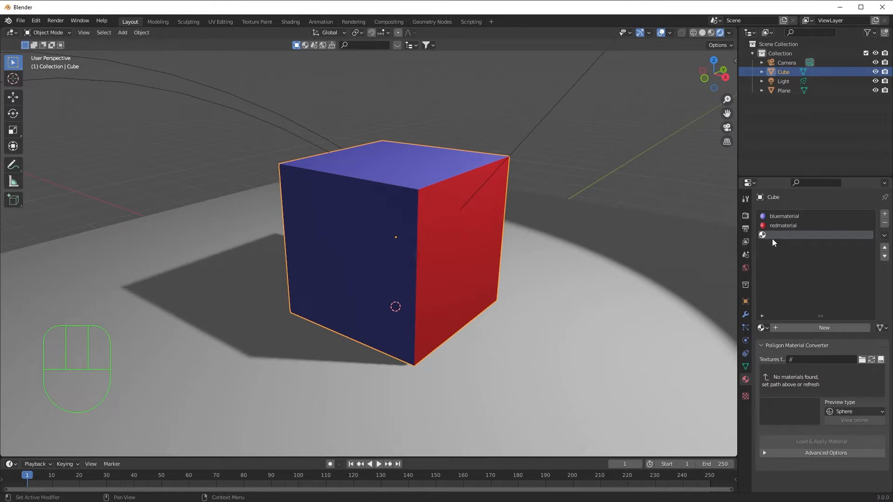
{"action": "left_click", "coordinate": [765, 328]}
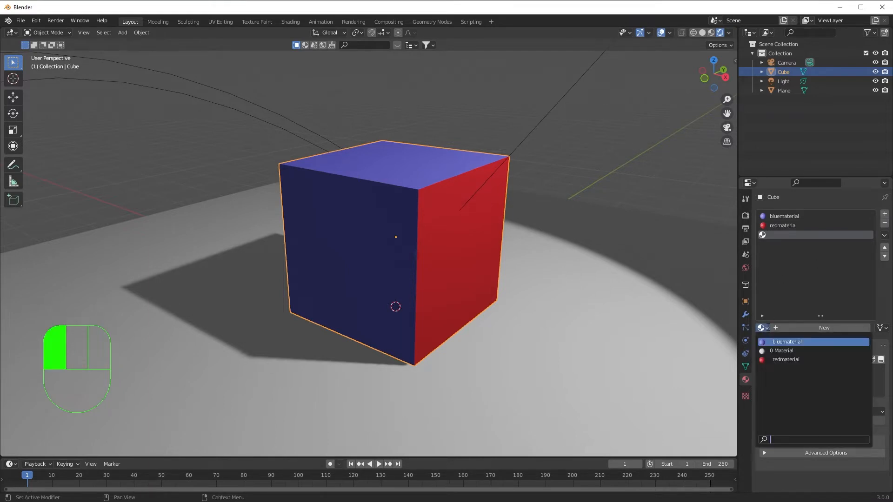
{"action": "left_click", "coordinate": [822, 328]}
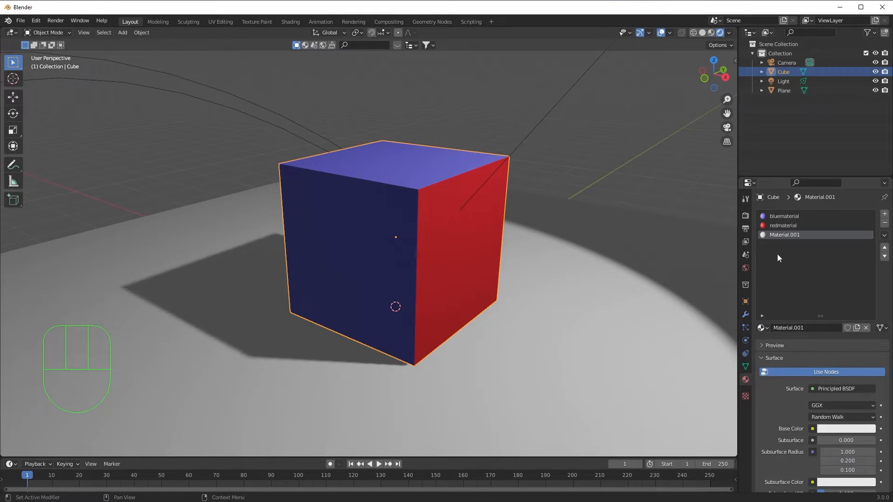
{"action": "double_click", "coordinate": [784, 235]}
{"action": "type", "text": "gre"}
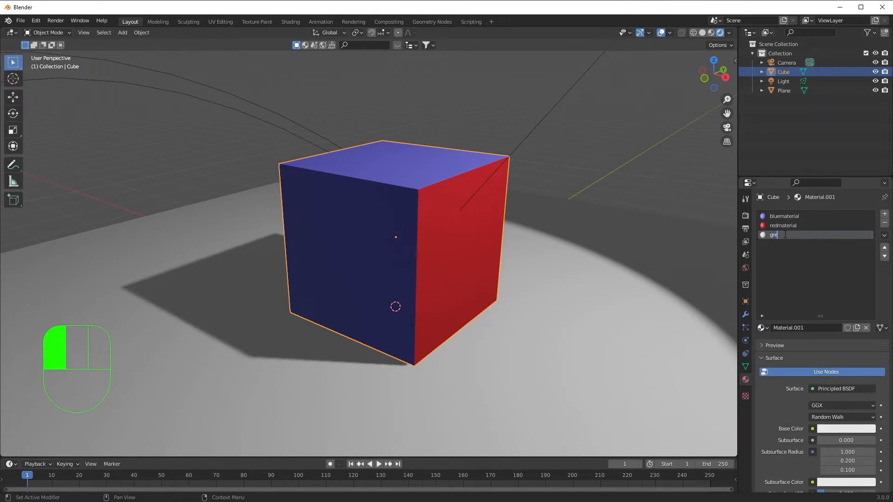
{"action": "type", "text": "enmaterial"}
{"action": "key", "text": "Return"}
{"action": "left_click", "coordinate": [847, 430]}
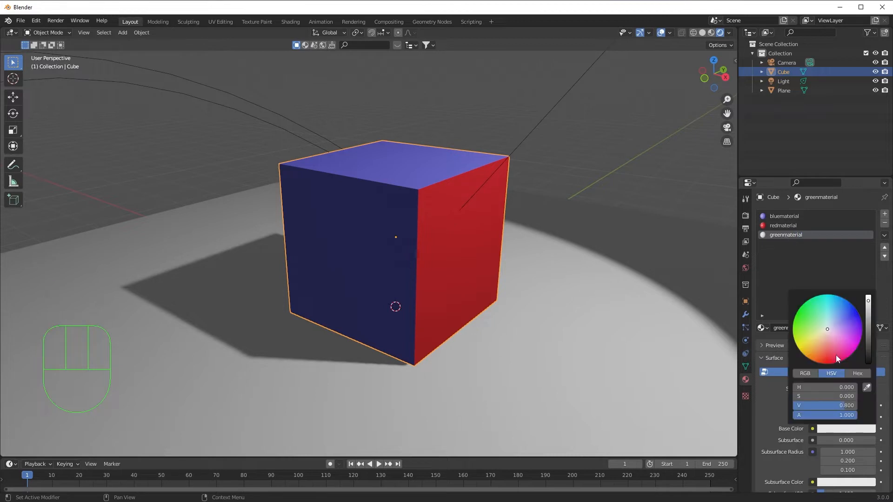
{"action": "left_click", "coordinate": [791, 306]}
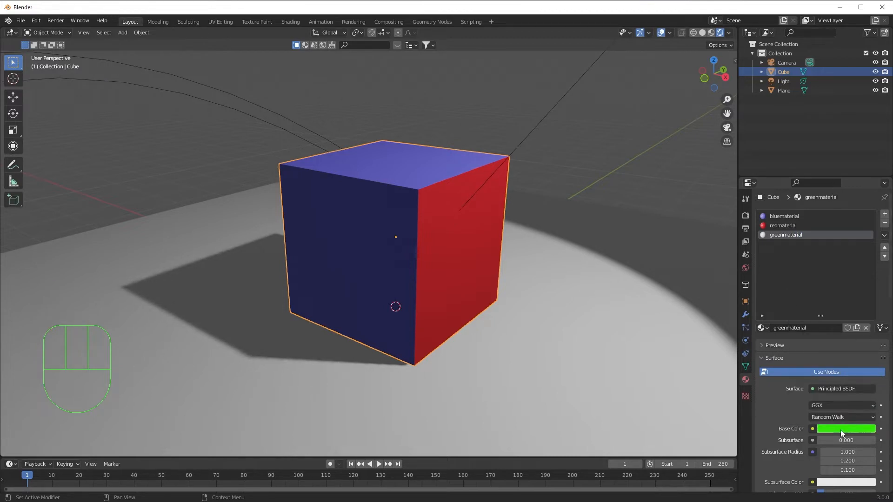
Assign greenmaterial to the cube's top face in Edit Mode and inspect the three-colored cube in Object Mode.
{"action": "left_click", "coordinate": [616, 183]}
{"action": "left_click", "coordinate": [417, 242]}
{"action": "middle_click_drag", "start_coordinate": [417, 242], "coordinate": [444, 331]}
{"action": "key", "text": "Tab"}
{"action": "left_click", "coordinate": [453, 204]}
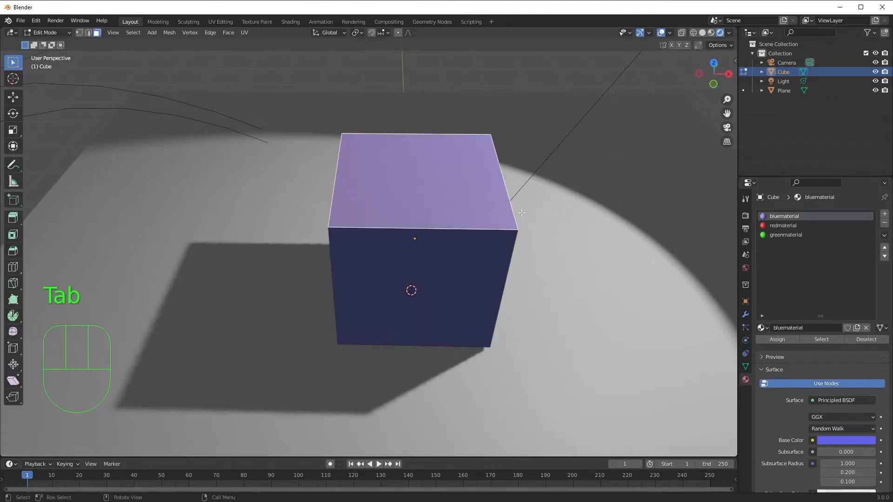
{"action": "left_click", "coordinate": [785, 235]}
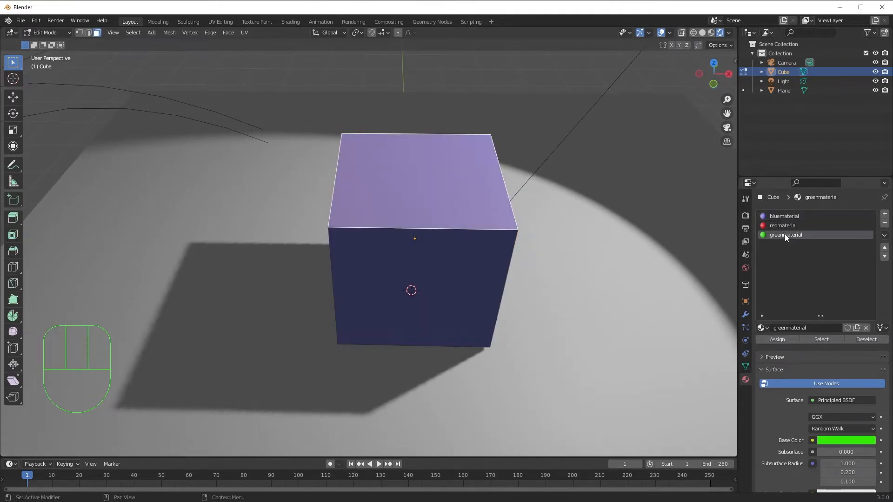
{"action": "left_click", "coordinate": [788, 339]}
{"action": "middle_click_drag", "start_coordinate": [584, 280], "coordinate": [508, 272]}
{"action": "key", "text": "Tab"}
{"action": "scroll", "coordinate": [374, 259], "scroll_direction": "up", "scroll_amount": 3}
{"action": "middle_click_drag", "start_coordinate": [547, 184], "coordinate": [577, 252]}
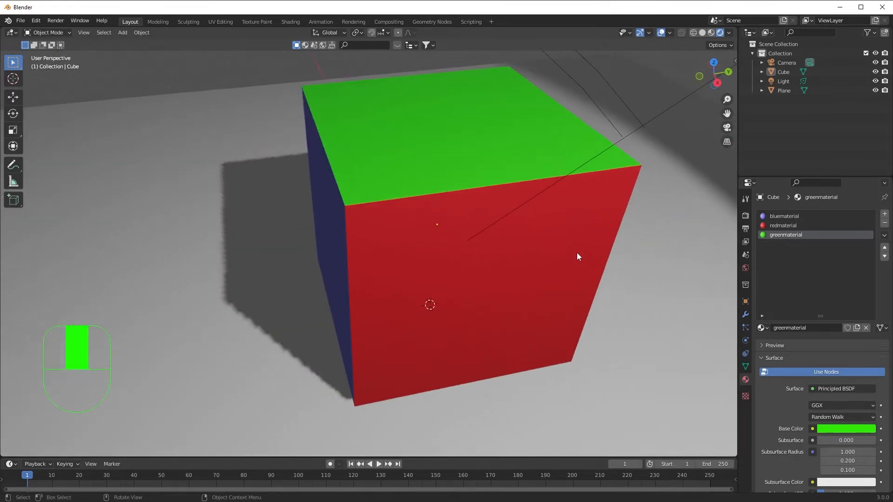
Remove the greenmaterial and redmaterial slots from the cube, keeping only bluematerial, and check the faces after each removal.
{"action": "scroll", "coordinate": [477, 274], "scroll_direction": "down", "scroll_amount": 3}
{"action": "middle_click_drag", "start_coordinate": [477, 274], "coordinate": [535, 275]}
{"action": "middle_click_drag", "start_coordinate": [452, 223], "coordinate": [465, 279]}
{"action": "middle_click_drag", "start_coordinate": [401, 236], "coordinate": [558, 219]}
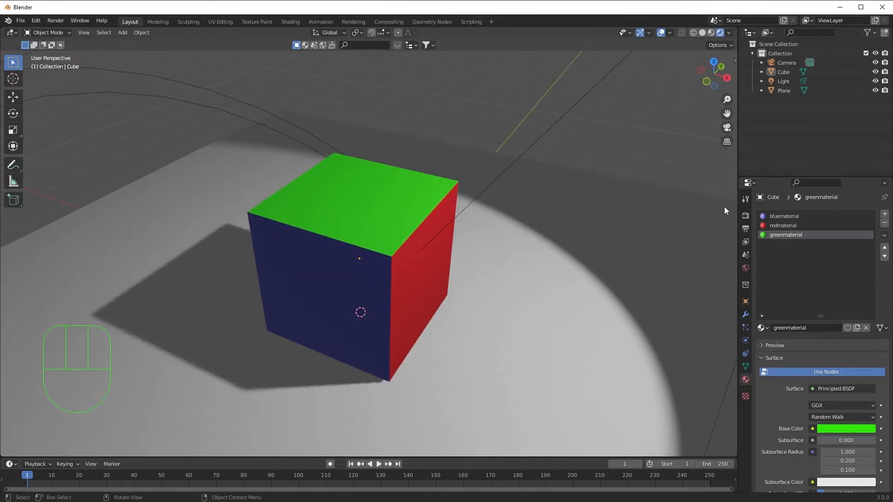
{"action": "left_click", "coordinate": [885, 224]}
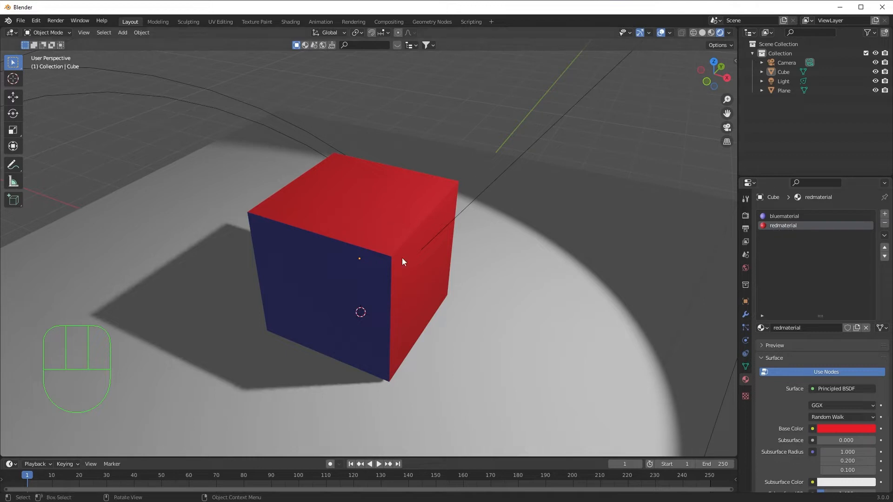
{"action": "middle_click_drag", "start_coordinate": [401, 259], "coordinate": [476, 259]}
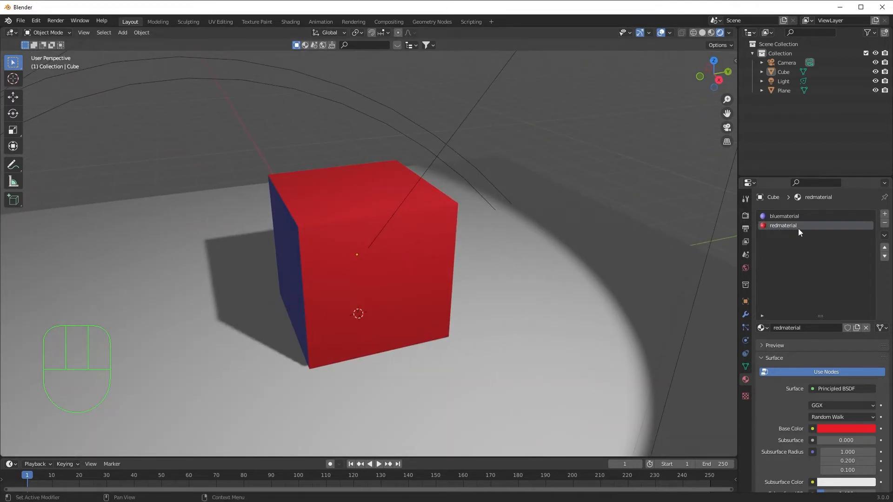
{"action": "middle_click_drag", "start_coordinate": [678, 240], "coordinate": [584, 245]}
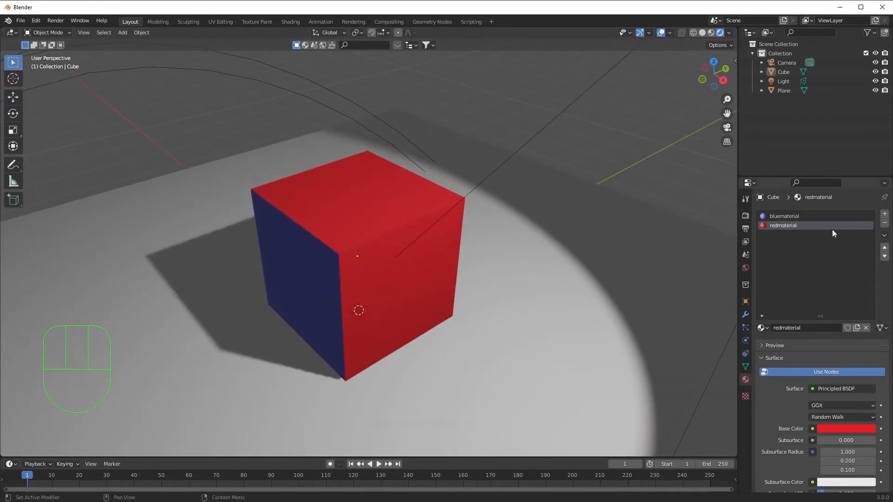
{"action": "left_click", "coordinate": [884, 224]}
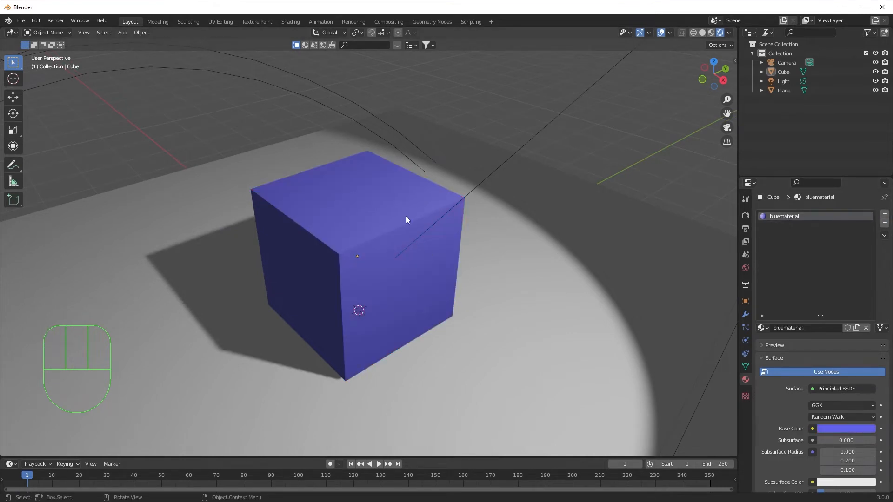
{"action": "middle_click_drag", "start_coordinate": [661, 307], "coordinate": [585, 298]}
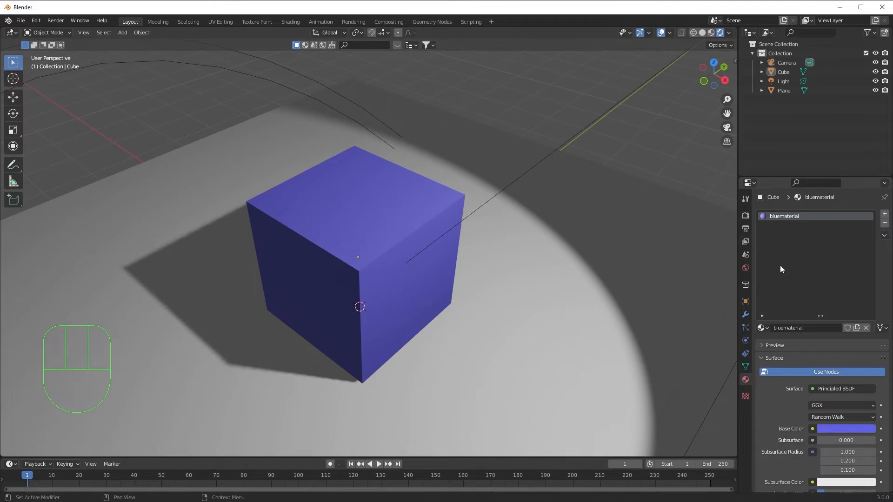
Add a second slot with the existing redmaterial to the cube, compare it with bluematerial, and remove the slot again.
{"action": "left_click", "coordinate": [884, 216]}
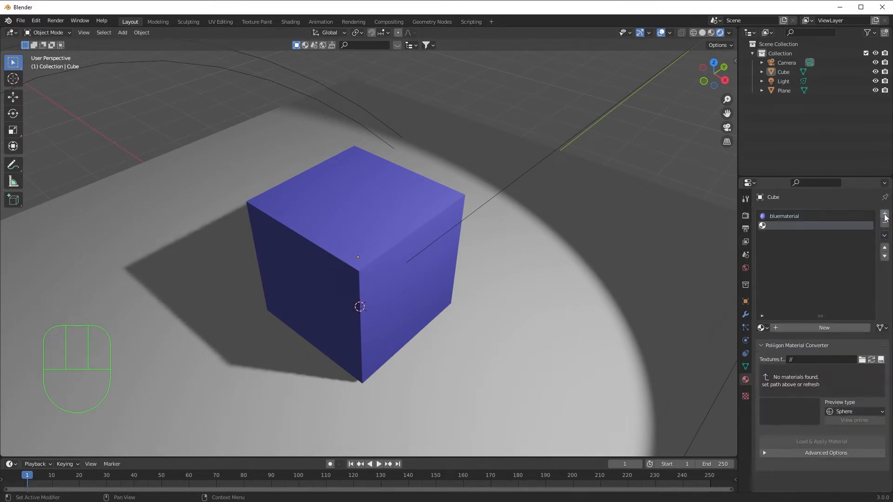
{"action": "left_click", "coordinate": [761, 328]}
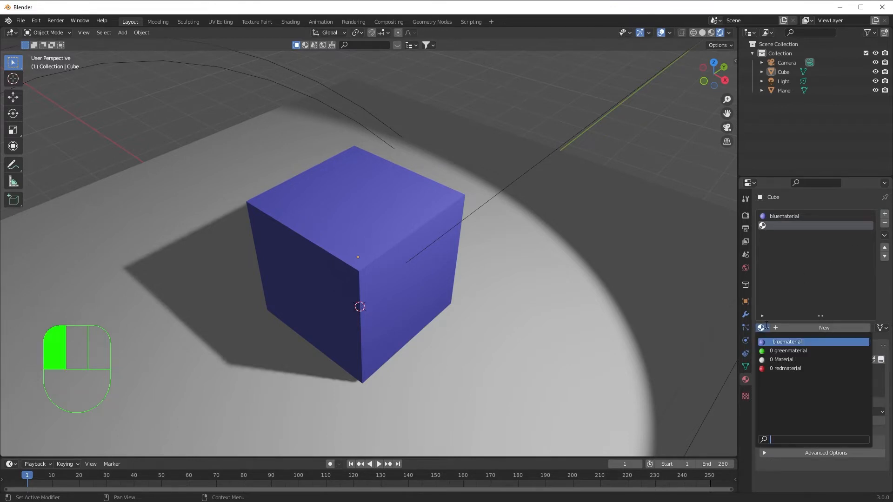
{"action": "left_click", "coordinate": [779, 370]}
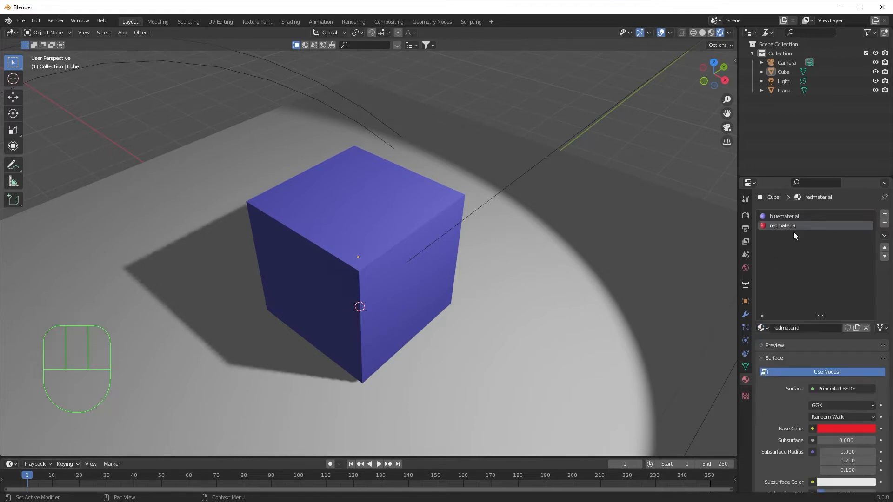
{"action": "left_click", "coordinate": [803, 215]}
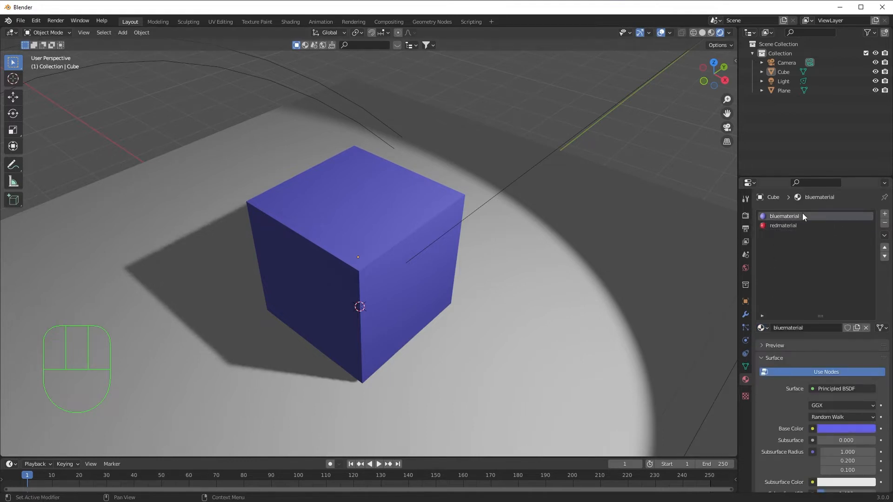
{"action": "left_click", "coordinate": [793, 225]}
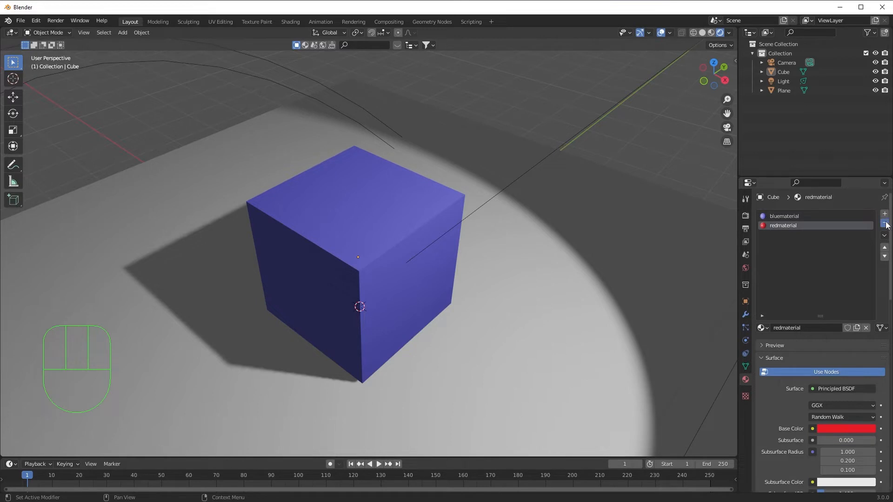
{"action": "left_click", "coordinate": [885, 224]}
Replace bluematerial in the cube's only slot with the existing redmaterial.
{"action": "left_click", "coordinate": [763, 329]}
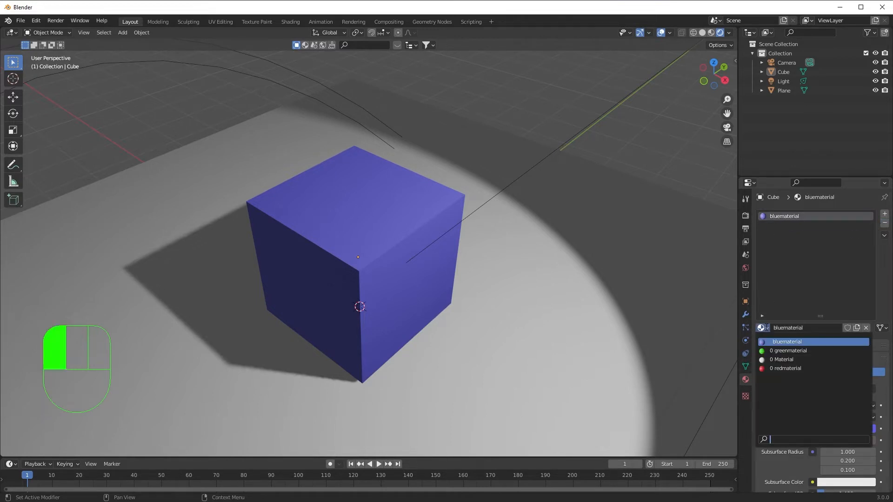
{"action": "left_click", "coordinate": [820, 239]}
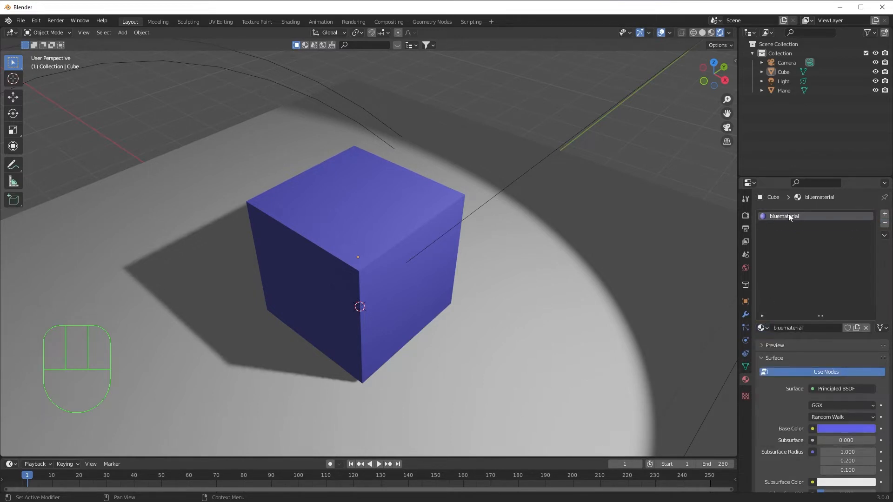
{"action": "left_click", "coordinate": [767, 327]}
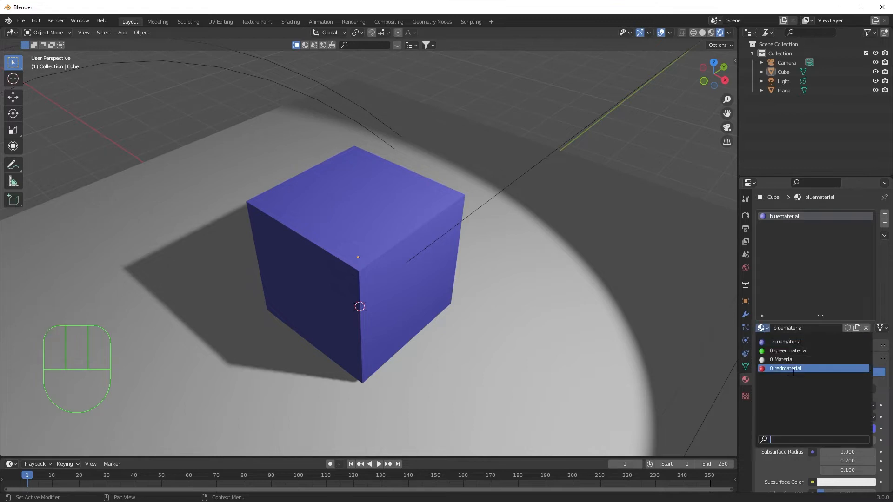
{"action": "left_click", "coordinate": [794, 369]}
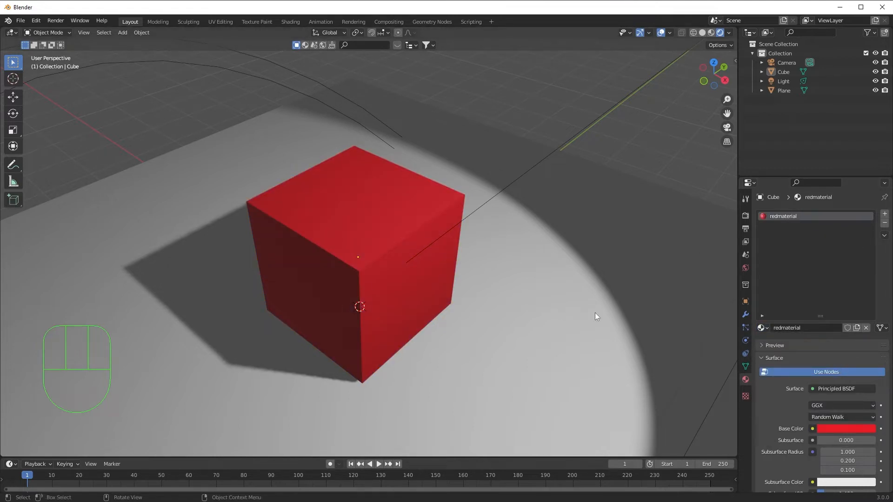
{"action": "middle_click_drag", "start_coordinate": [380, 305], "coordinate": [340, 278]}
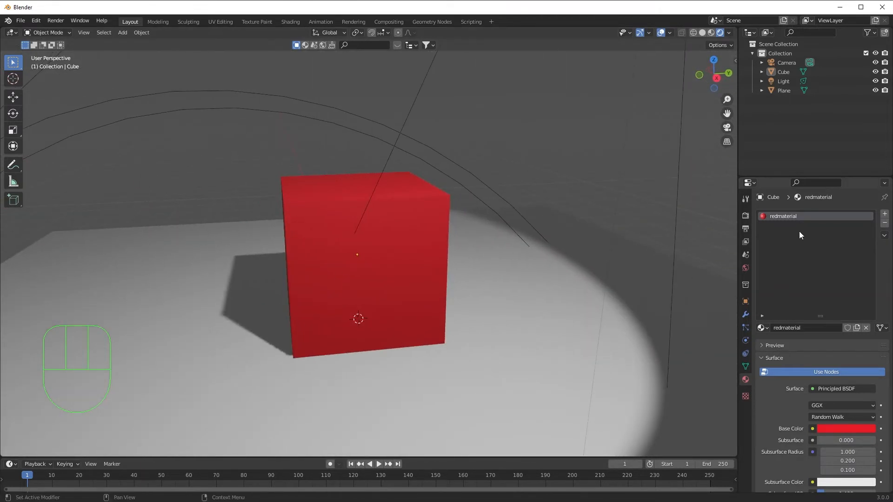
Add two more material slots to the cube and link the existing bluematerial and greenmaterial to them.
{"action": "left_click", "coordinate": [884, 214]}
{"action": "left_click", "coordinate": [763, 328]}
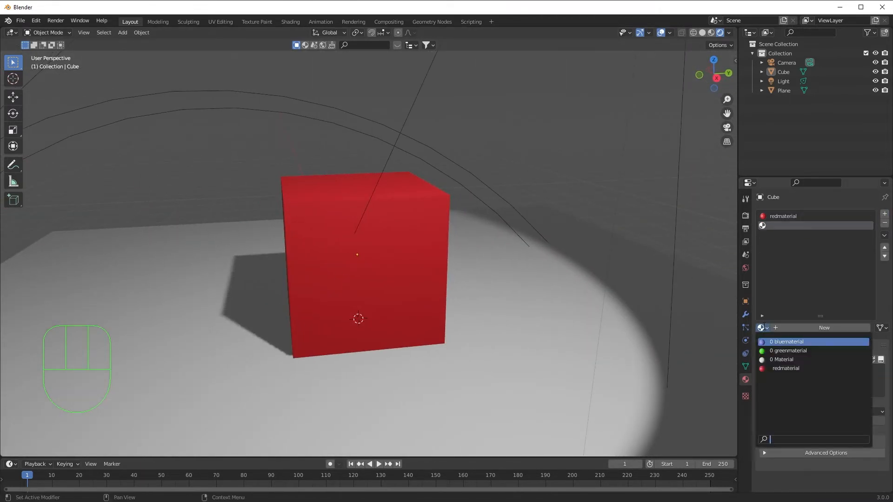
{"action": "left_click", "coordinate": [780, 339]}
{"action": "left_click", "coordinate": [885, 214]}
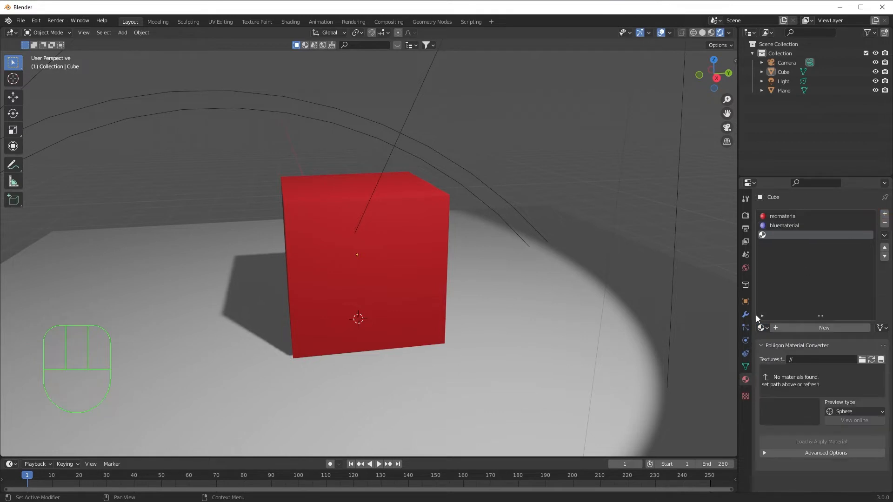
{"action": "left_click", "coordinate": [763, 328]}
{"action": "left_click", "coordinate": [776, 352]}
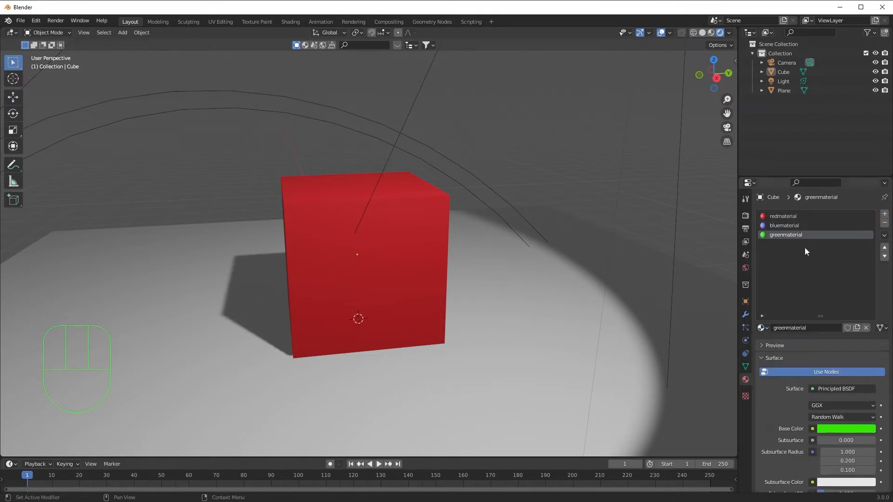
{"action": "middle_click_drag", "start_coordinate": [428, 278], "coordinate": [473, 260]}
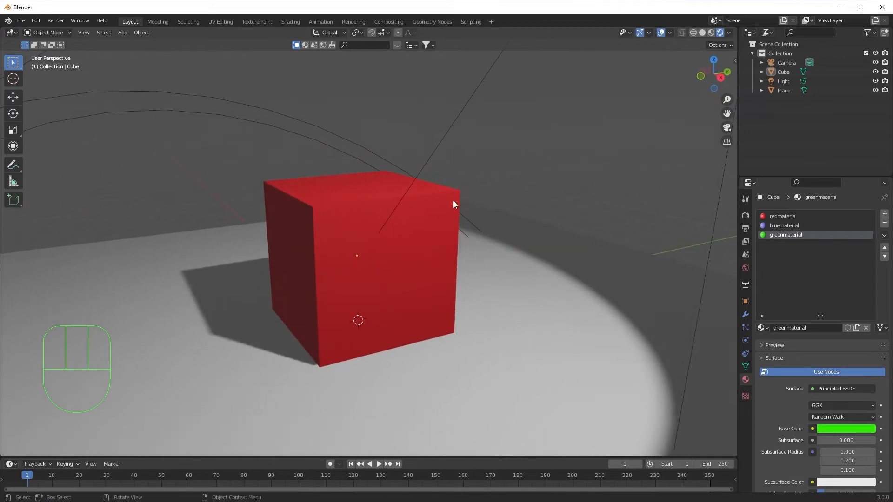
Delete the cube and add a UV sphere to the scene.
{"action": "left_click", "coordinate": [442, 216]}
{"action": "key", "text": "x"}
{"action": "left_click", "coordinate": [443, 216]}
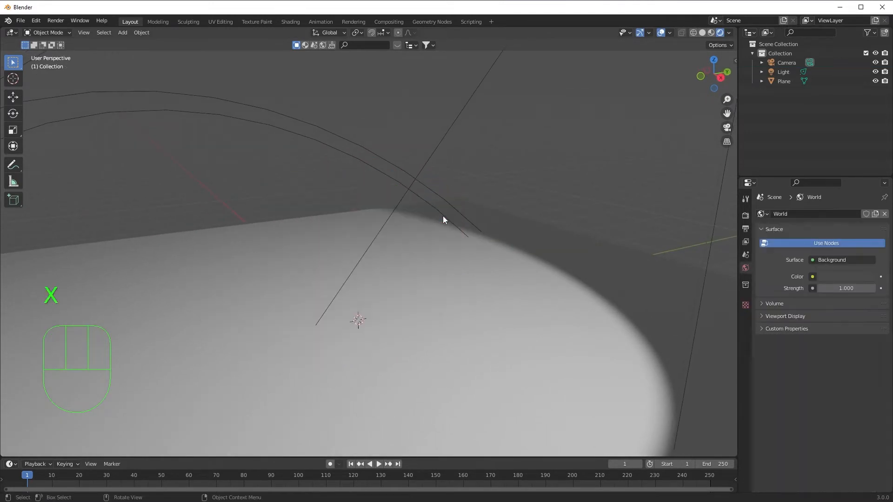
{"action": "key", "text": "shift+a"}
{"action": "mouse_move", "coordinate": [535, 201]}
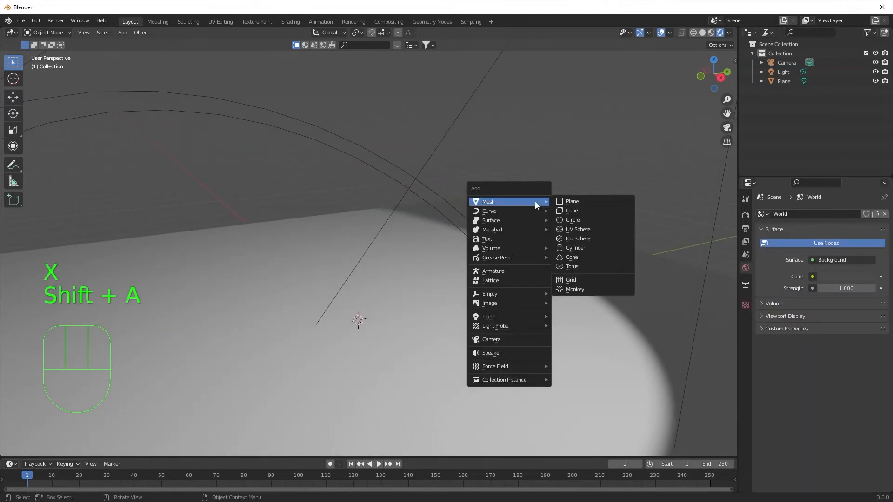
{"action": "left_click", "coordinate": [598, 229]}
Raise the sphere along the Z axis until it rests on the plane.
{"action": "middle_click_drag", "start_coordinate": [599, 228], "coordinate": [386, 391]}
{"action": "key", "text": "g"}
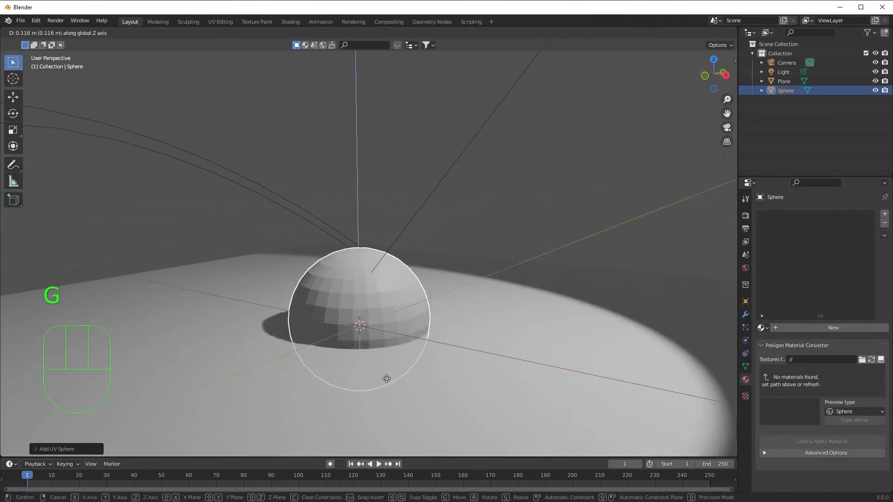
{"action": "key", "text": "z"}
{"action": "left_click", "coordinate": [407, 337]}
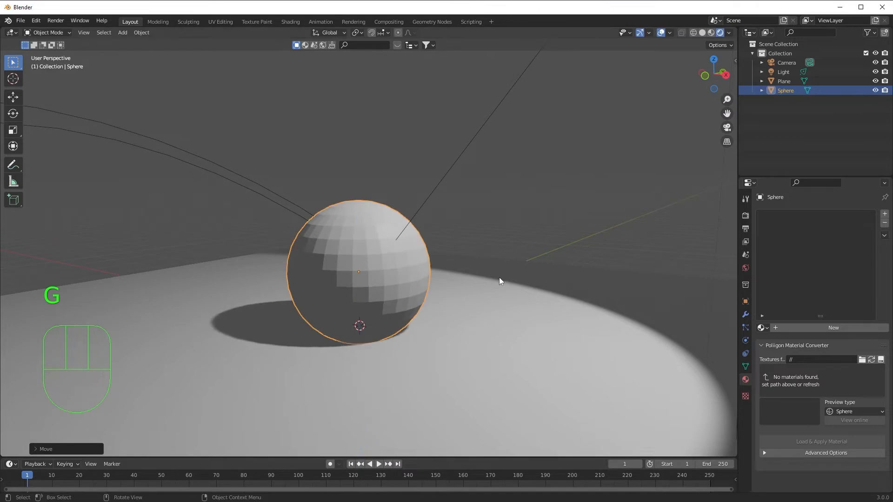
Apply smooth shading to the sphere and check its surface up close.
{"action": "middle_click_drag", "start_coordinate": [501, 279], "coordinate": [445, 265]}
{"action": "scroll", "coordinate": [427, 276], "scroll_direction": "up", "scroll_amount": 4}
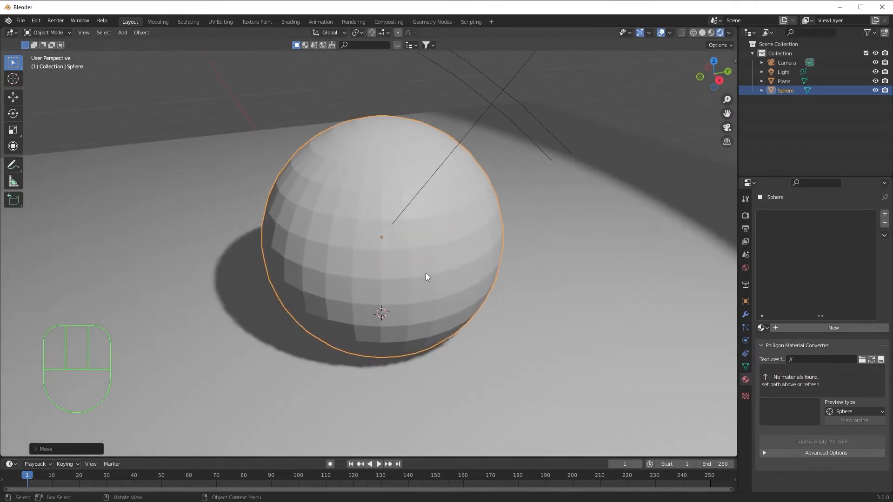
{"action": "right_click", "coordinate": [431, 233]}
{"action": "left_click", "coordinate": [432, 233]}
{"action": "middle_click_drag", "start_coordinate": [431, 233], "coordinate": [448, 253]}
{"action": "middle_click_drag", "start_coordinate": [546, 254], "coordinate": [523, 265]}
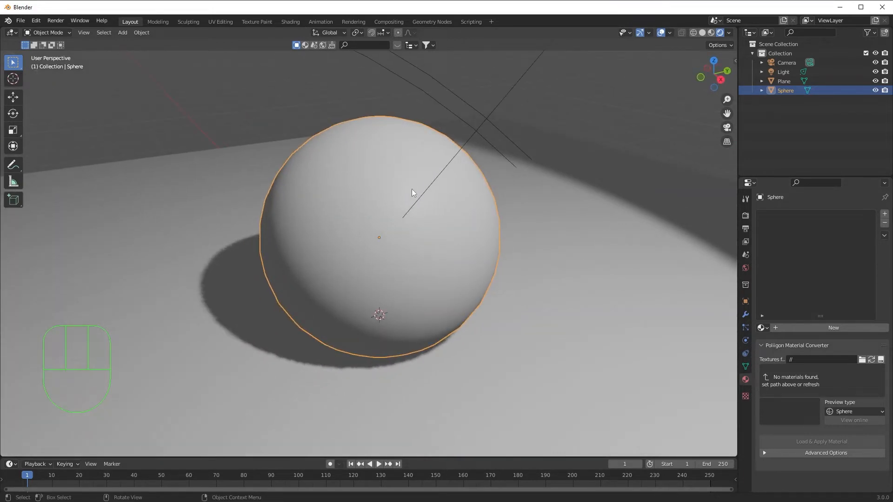
{"action": "middle_click_drag", "start_coordinate": [411, 190], "coordinate": [423, 172]}
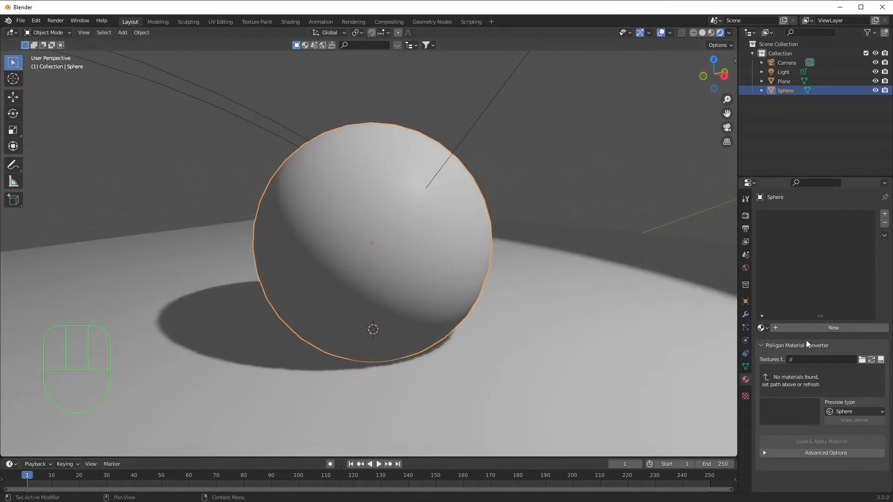
Add a Subdivision Surface modifier to the sphere with 2 viewport levels and 3 render levels.
{"action": "left_click", "coordinate": [746, 315]}
{"action": "left_click_drag", "start_coordinate": [788, 215], "coordinate": [730, 383]}
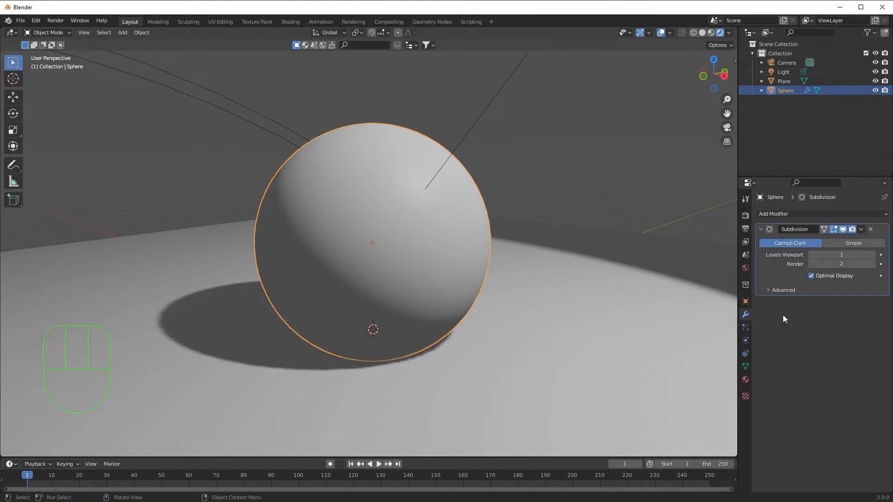
{"action": "left_click", "coordinate": [873, 254]}
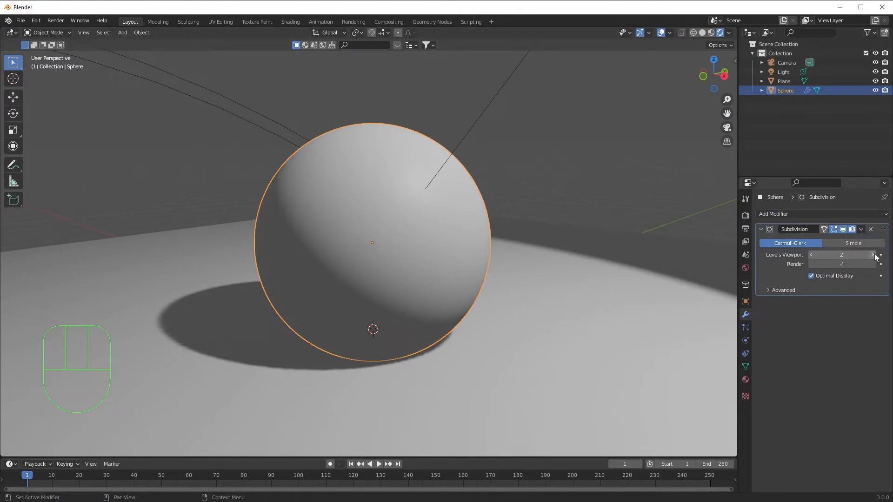
{"action": "left_click", "coordinate": [873, 264]}
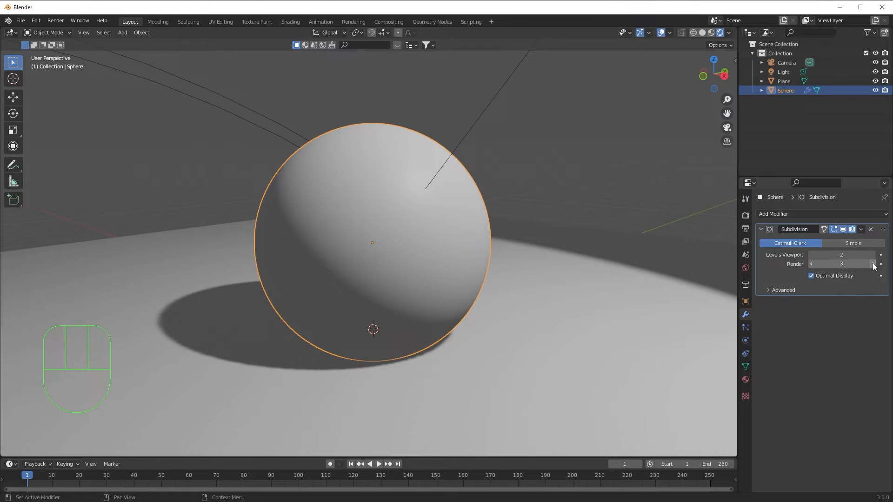
Examine the subdivided sphere's outline and shading from several angles.
{"action": "left_click", "coordinate": [569, 154]}
{"action": "middle_click_drag", "start_coordinate": [569, 154], "coordinate": [463, 191]}
{"action": "scroll", "coordinate": [463, 180], "scroll_direction": "up", "scroll_amount": 3}
{"action": "middle_click_drag", "start_coordinate": [531, 151], "coordinate": [605, 148]}
{"action": "left_click", "coordinate": [519, 155]}
{"action": "scroll", "coordinate": [539, 212], "scroll_direction": "down", "scroll_amount": 3}
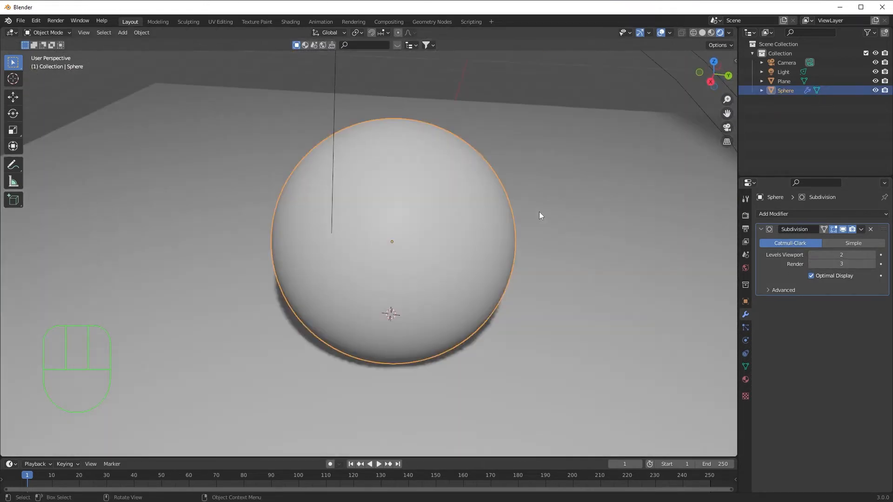
{"action": "middle_click_drag", "start_coordinate": [371, 337], "coordinate": [470, 186]}
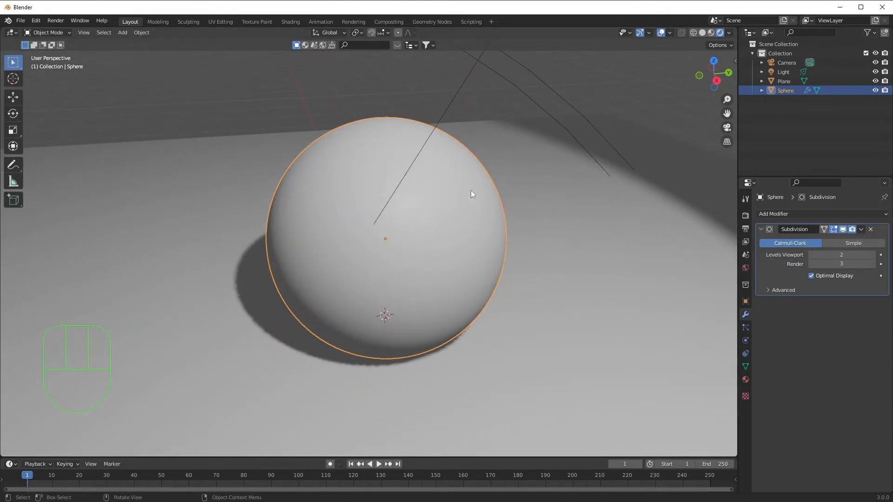
{"action": "middle_click_drag", "start_coordinate": [605, 174], "coordinate": [560, 152]}
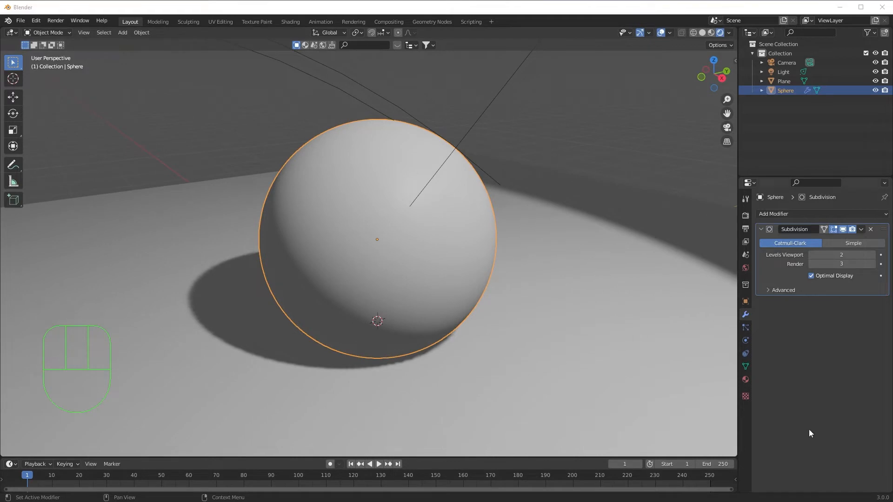
Assign the existing redmaterial to the sphere and check its colour from several angles.
{"action": "left_click", "coordinate": [746, 380]}
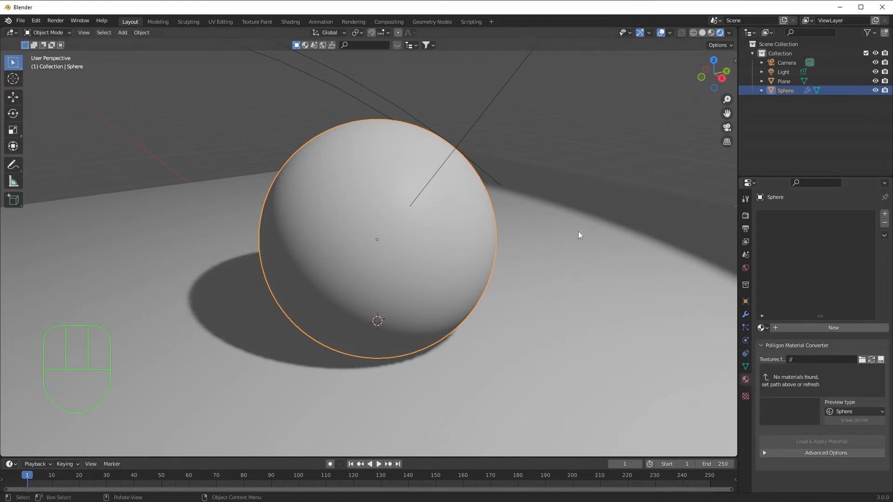
{"action": "left_click", "coordinate": [761, 328]}
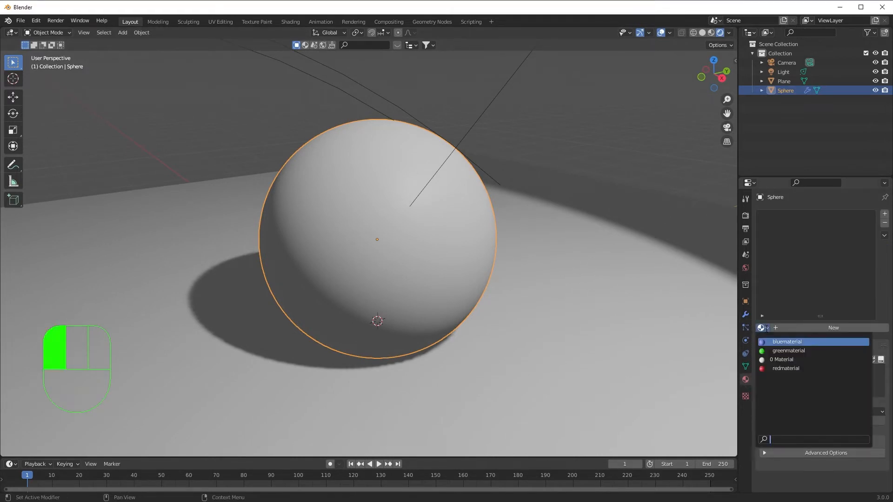
{"action": "left_click", "coordinate": [779, 369]}
{"action": "middle_click_drag", "start_coordinate": [452, 294], "coordinate": [475, 290]}
{"action": "scroll", "coordinate": [437, 276], "scroll_direction": "down", "scroll_amount": 3}
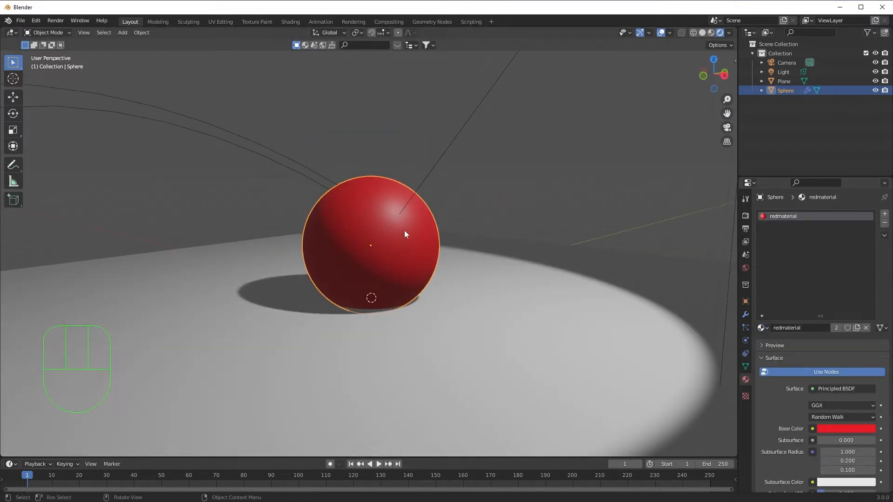
{"action": "middle_click_drag", "start_coordinate": [510, 294], "coordinate": [353, 280]}
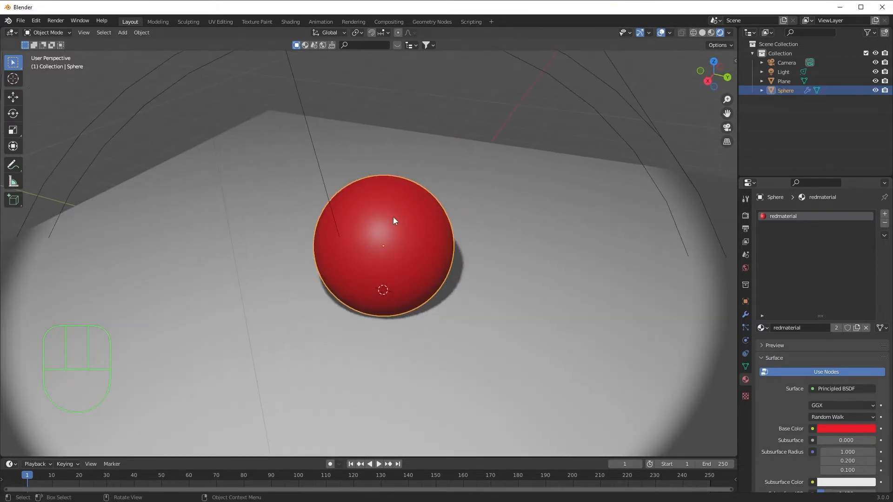
{"action": "middle_click_drag", "start_coordinate": [281, 254], "coordinate": [426, 217]}
{"action": "scroll", "coordinate": [426, 218], "scroll_direction": "up", "scroll_amount": 3}
Examine the Principled BSDF settings of redmaterial, from Base Color down to Tangent.
{"action": "scroll", "coordinate": [797, 395], "scroll_direction": "down", "scroll_amount": 6}
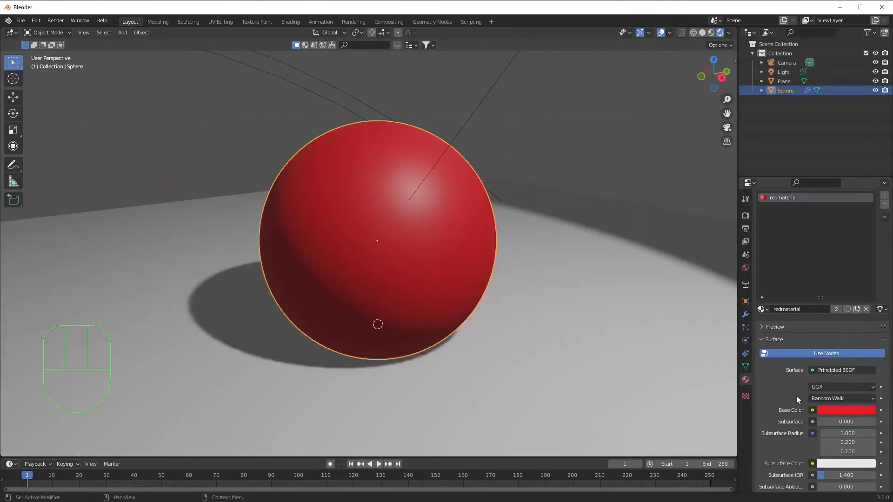
{"action": "scroll", "coordinate": [788, 396], "scroll_direction": "down", "scroll_amount": 5}
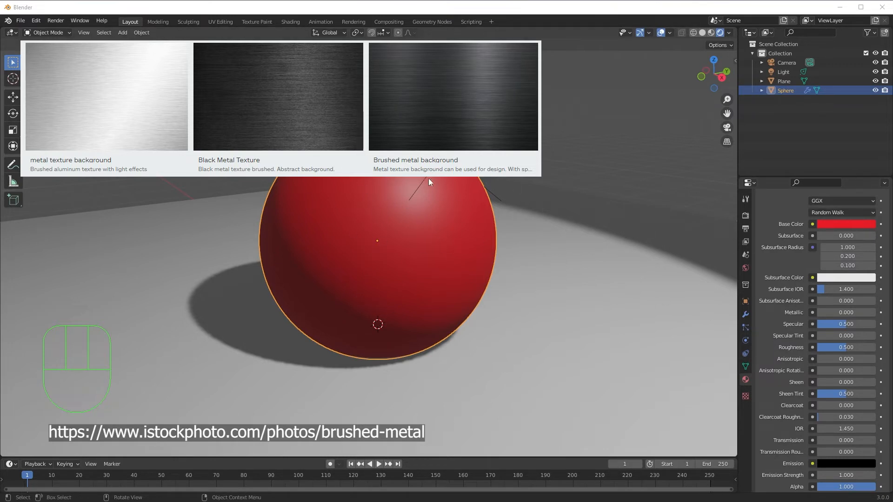
{"action": "scroll", "coordinate": [805, 342], "scroll_direction": "down", "scroll_amount": 2}
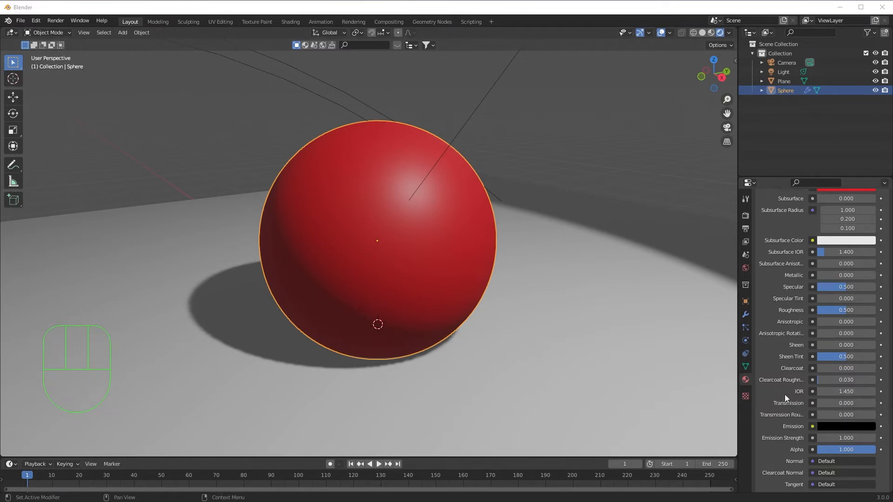
{"action": "scroll", "coordinate": [794, 366], "scroll_direction": "down", "scroll_amount": 2}
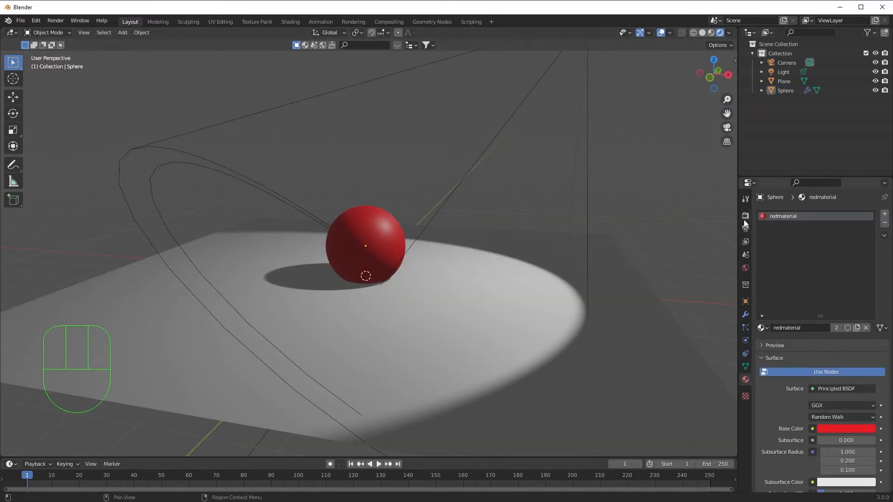
Set the render engine to Cycles and compare the sphere's bounced light and shadow from different angles.
{"action": "left_click", "coordinate": [745, 216]}
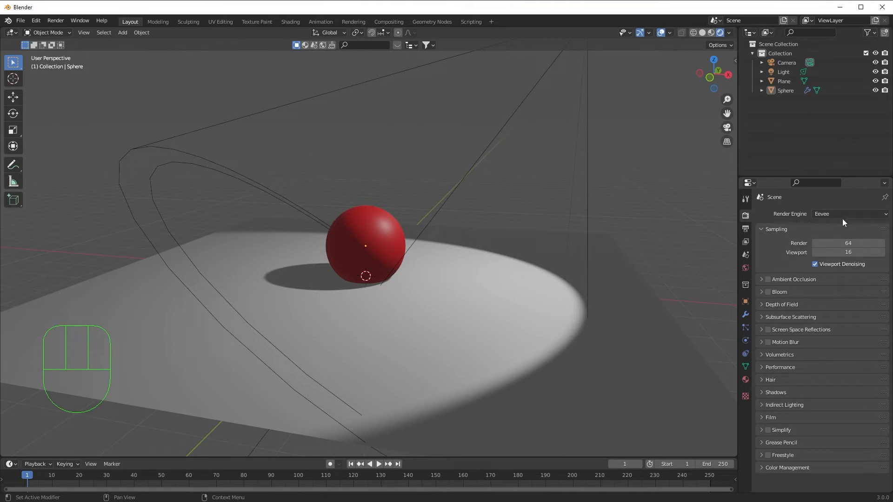
{"action": "left_click", "coordinate": [830, 214]}
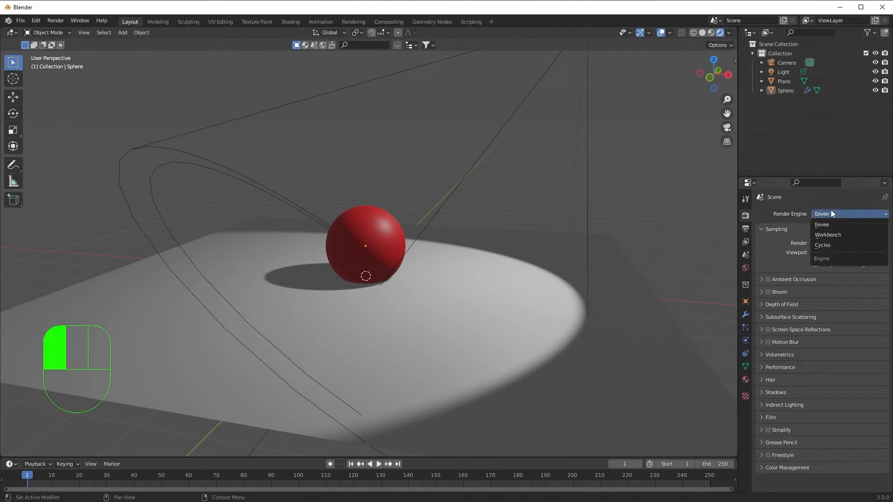
{"action": "left_click", "coordinate": [824, 247]}
{"action": "scroll", "coordinate": [431, 306], "scroll_direction": "up", "scroll_amount": 5}
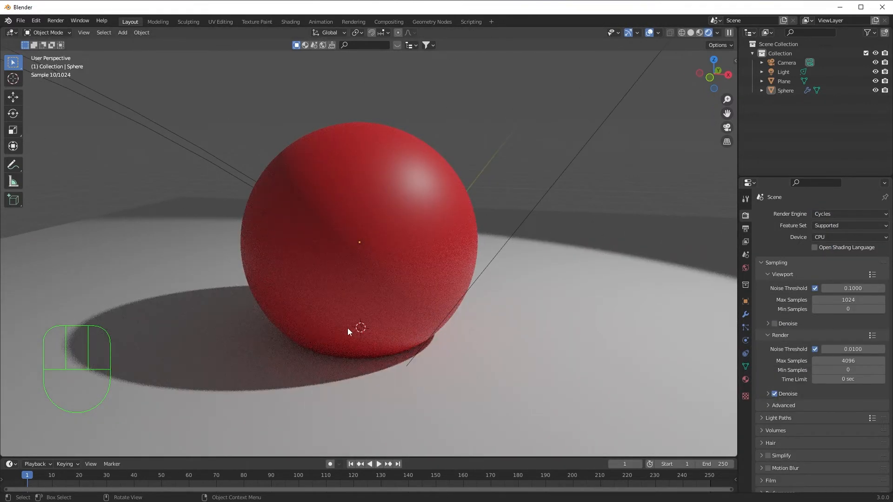
{"action": "scroll", "coordinate": [441, 317], "scroll_direction": "down", "scroll_amount": 5}
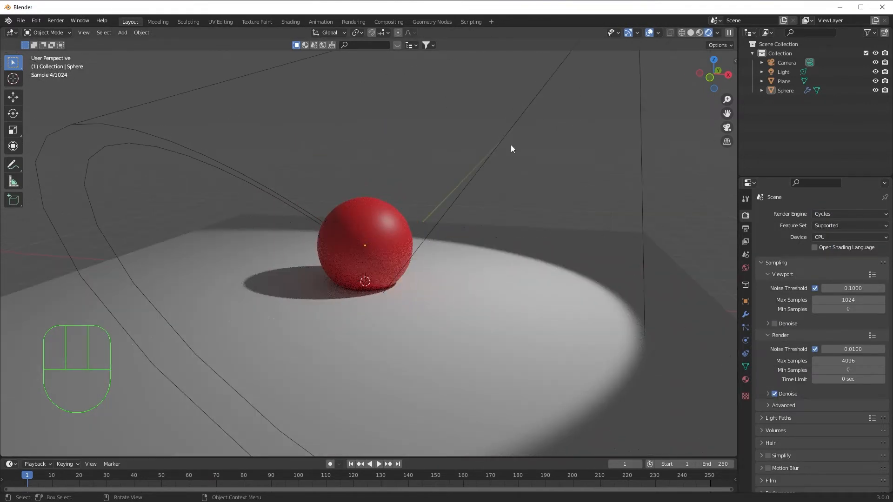
{"action": "middle_click_drag", "start_coordinate": [566, 295], "coordinate": [414, 247]}
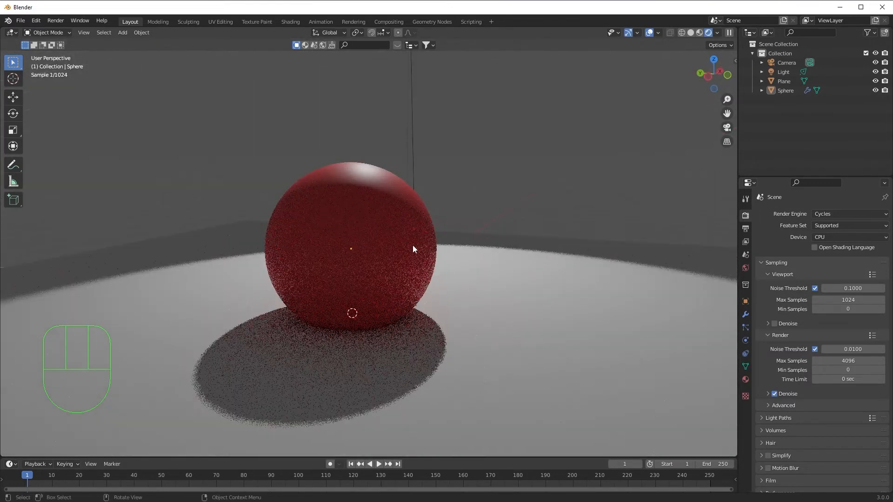
{"action": "middle_click_drag", "start_coordinate": [525, 260], "coordinate": [594, 294]}
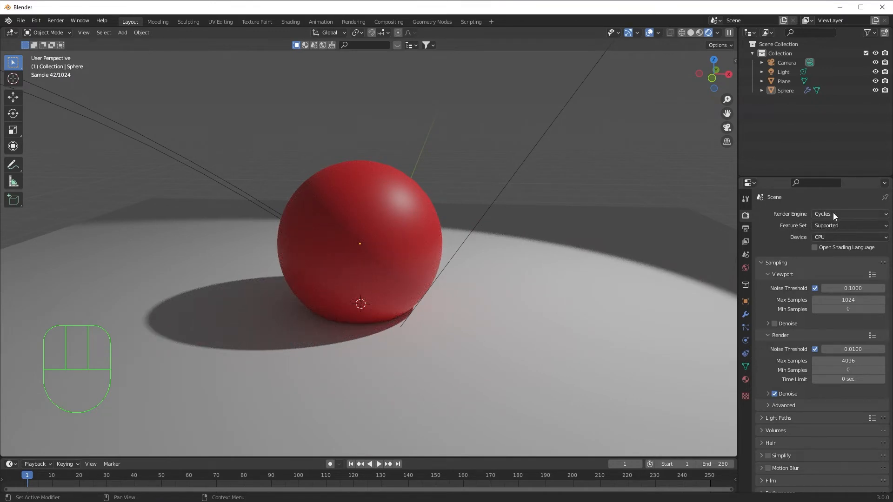
Set the Cycles render device to GPU Compute and check how the viewport render refreshes.
{"action": "left_click", "coordinate": [837, 236]}
{"action": "left_click", "coordinate": [838, 255]}
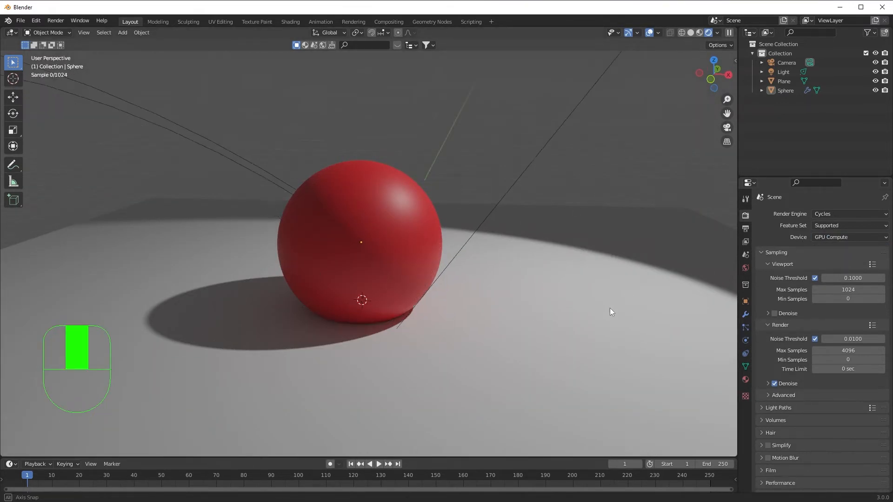
{"action": "middle_click_drag", "start_coordinate": [609, 308], "coordinate": [687, 287]}
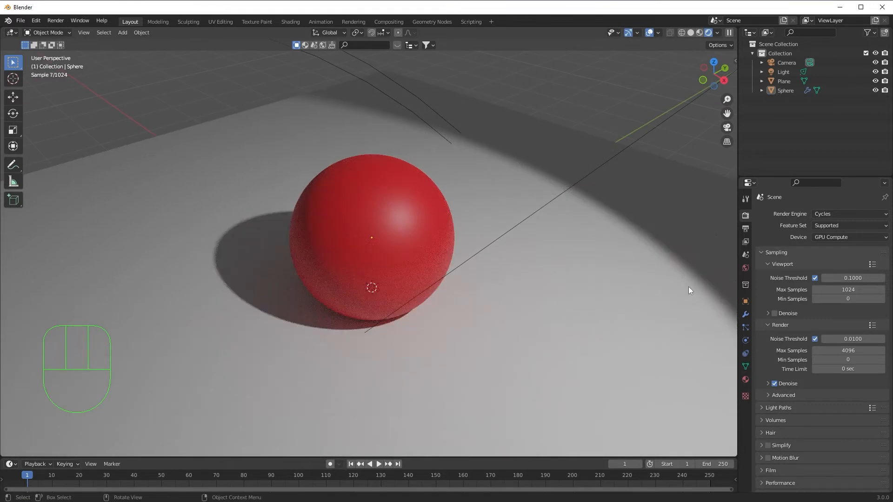
Set the render denoiser to OptiX and check the noise on the sphere and its shadow.
{"action": "left_click", "coordinate": [768, 384]}
{"action": "middle_click_drag", "start_coordinate": [432, 356], "coordinate": [479, 284]}
{"action": "scroll", "coordinate": [479, 284], "scroll_direction": "down", "scroll_amount": 3}
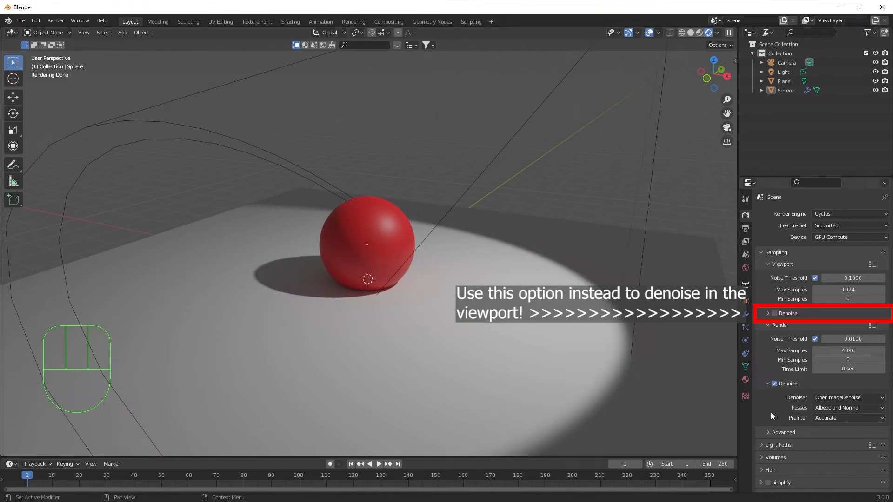
{"action": "left_click", "coordinate": [836, 398]}
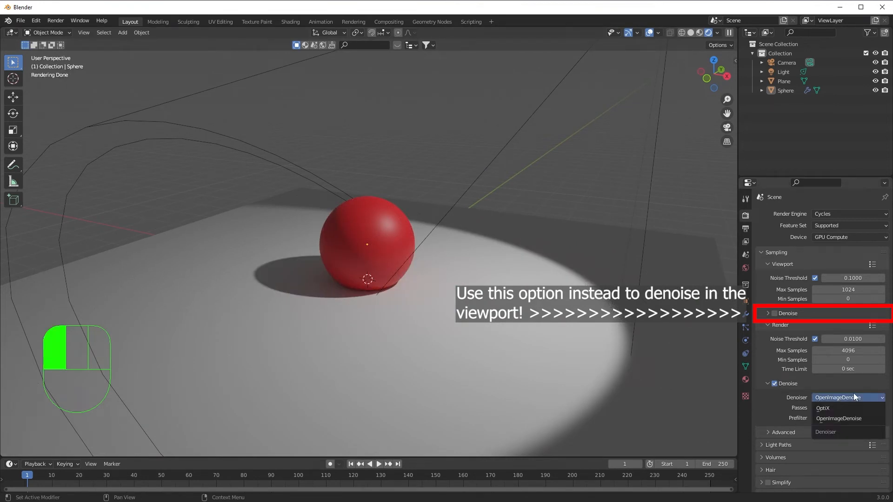
{"action": "left_click", "coordinate": [826, 404]}
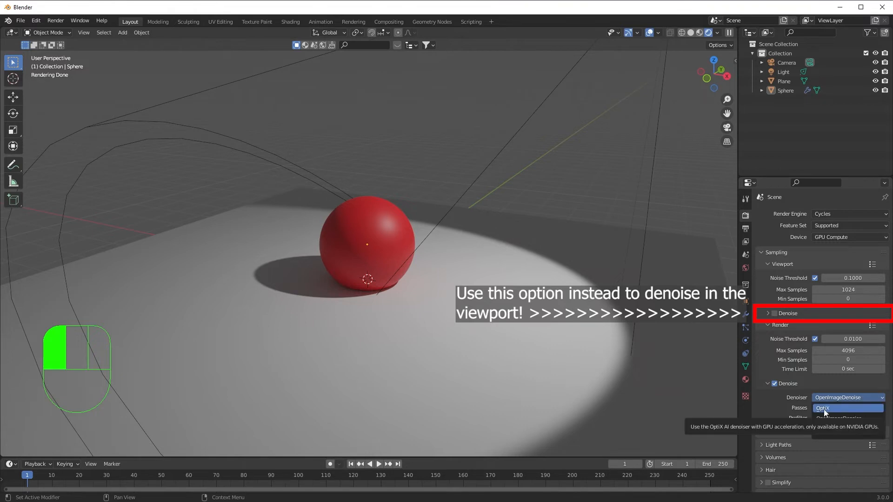
{"action": "middle_click_drag", "start_coordinate": [348, 327], "coordinate": [409, 335]}
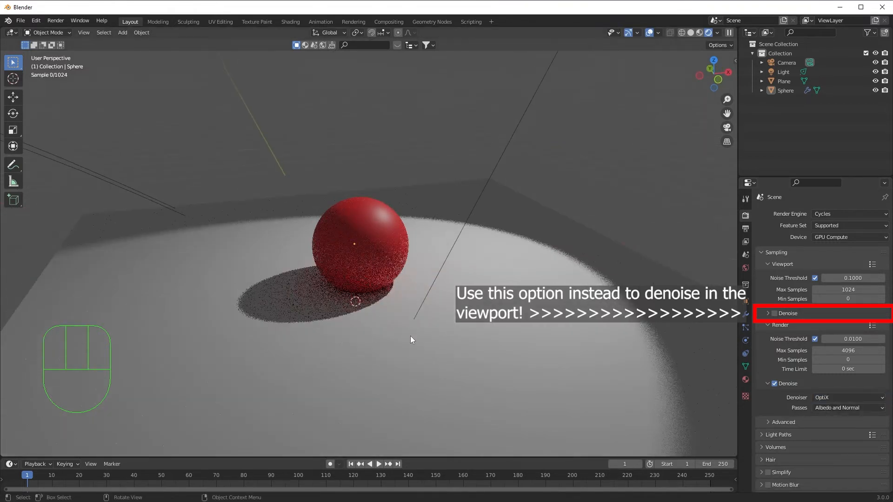
{"action": "scroll", "coordinate": [412, 336], "scroll_direction": "up", "scroll_amount": 4}
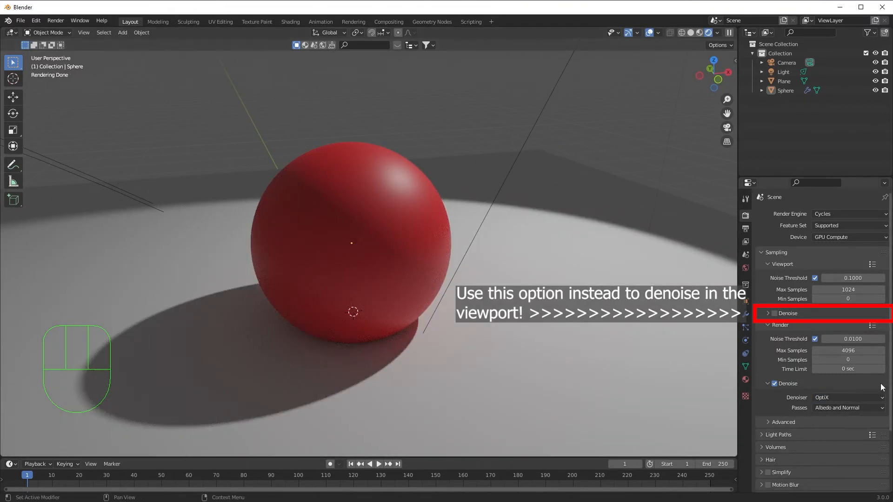
Set the render denoiser back to OpenImageDenoise and review the scene from farther away.
{"action": "left_click", "coordinate": [836, 397]}
{"action": "left_click", "coordinate": [842, 417]}
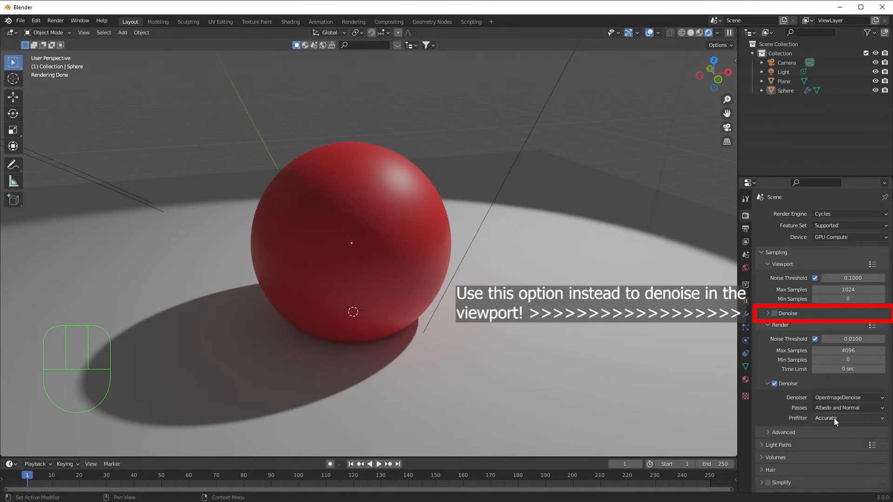
{"action": "middle_click_drag", "start_coordinate": [590, 283], "coordinate": [418, 298]}
{"action": "scroll", "coordinate": [520, 298], "scroll_direction": "down", "scroll_amount": 4}
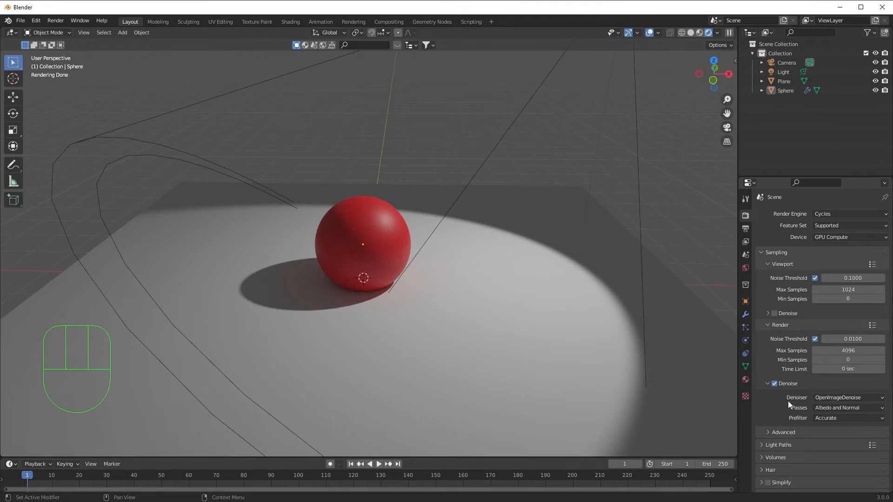
Switch the render engine back to Eevee and view the sphere from a lower angle.
{"action": "left_click", "coordinate": [841, 214]}
{"action": "left_click", "coordinate": [833, 224]}
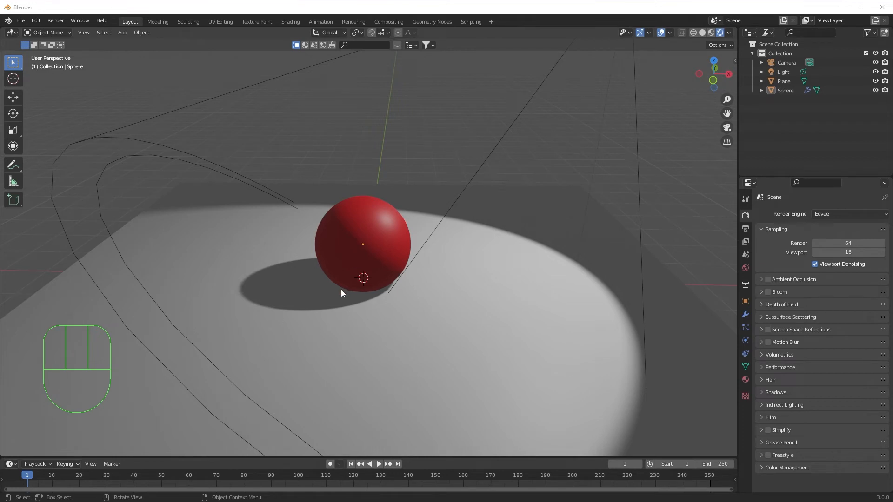
{"action": "middle_click_drag", "start_coordinate": [444, 292], "coordinate": [493, 232]}
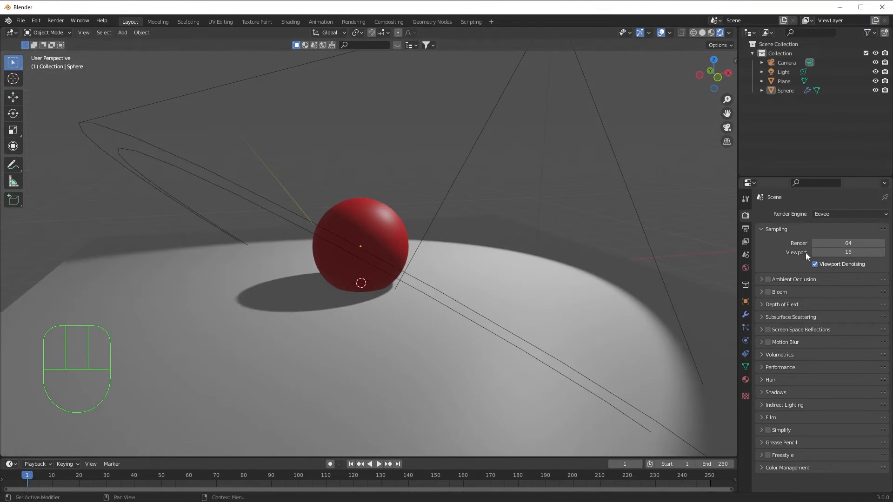
Preview the sphere and plane in Material Preview viewport shading from above.
{"action": "left_click", "coordinate": [711, 32]}
{"action": "middle_click_drag", "start_coordinate": [585, 253], "coordinate": [577, 293]}
{"action": "middle_click_drag", "start_coordinate": [411, 325], "coordinate": [332, 272]}
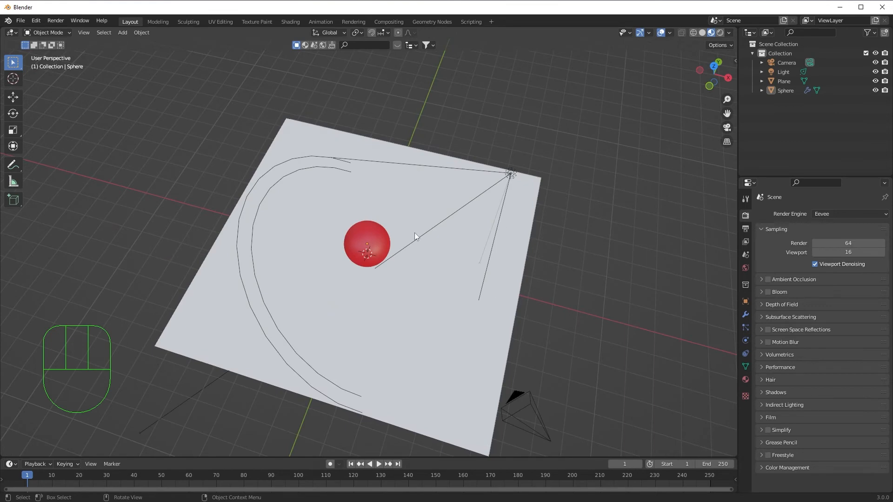
Return the viewport to Rendered shading and inspect the lit sphere up close.
{"action": "left_click", "coordinate": [720, 32]}
{"action": "mouse_move", "coordinate": [447, 288]}
{"action": "middle_mouse_down"}
{"action": "mouse_move", "coordinate": [419, 265]}
{"action": "mouse_move", "coordinate": [434, 243]}
{"action": "mouse_move", "coordinate": [518, 224]}
{"action": "mouse_move", "coordinate": [403, 246]}
{"action": "mouse_move", "coordinate": [501, 269]}
{"action": "mouse_move", "coordinate": [365, 262]}
{"action": "mouse_move", "coordinate": [381, 238]}
{"action": "mouse_move", "coordinate": [427, 261]}
{"action": "mouse_move", "coordinate": [381, 261]}
{"action": "middle_mouse_up"}
{"action": "scroll", "coordinate": [382, 263], "scroll_direction": "up", "scroll_amount": 2}
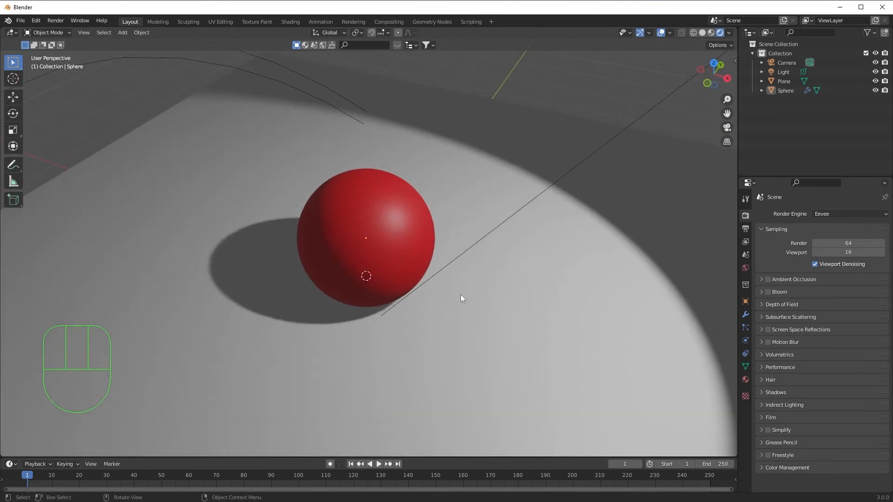
{"action": "middle_click_drag", "start_coordinate": [461, 295], "coordinate": [289, 284]}
{"action": "middle_click_drag", "start_coordinate": [580, 263], "coordinate": [502, 278]}
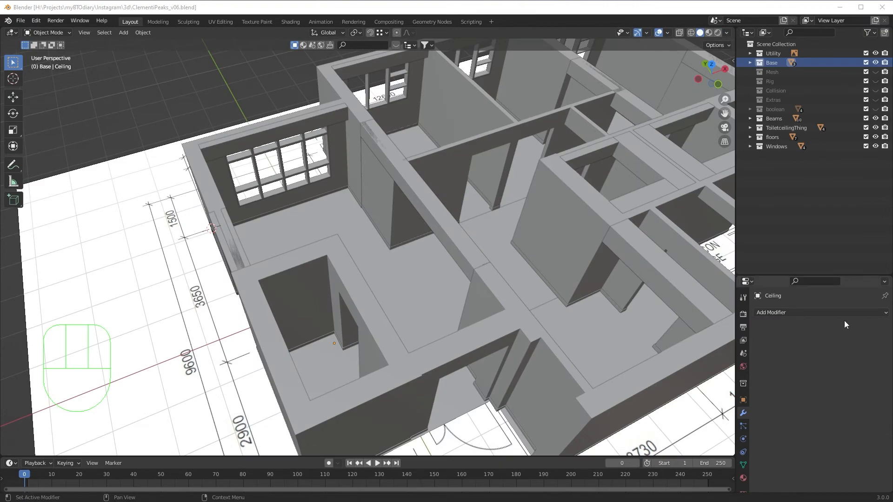
Show the apartment model in Rendered viewport shading and inspect the living room window up close.
{"action": "middle_click_drag", "start_coordinate": [698, 260], "coordinate": [648, 236]}
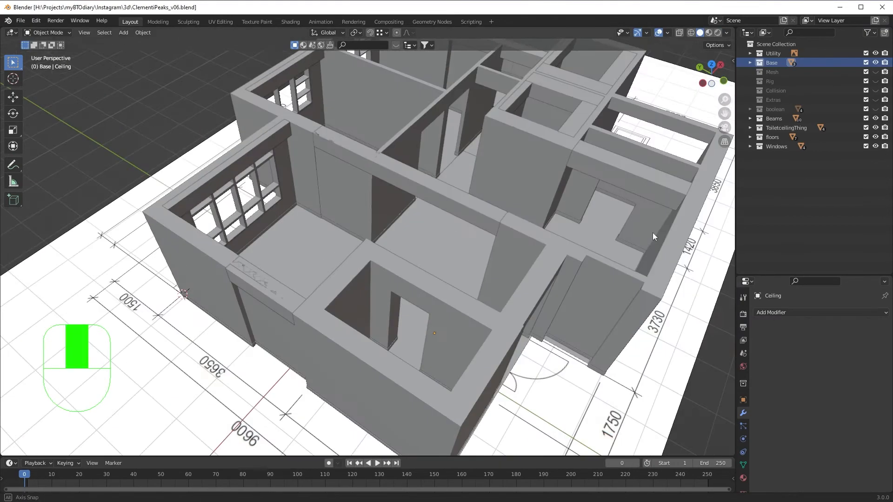
{"action": "middle_click_drag", "start_coordinate": [547, 194], "coordinate": [436, 297], "text": "shift"}
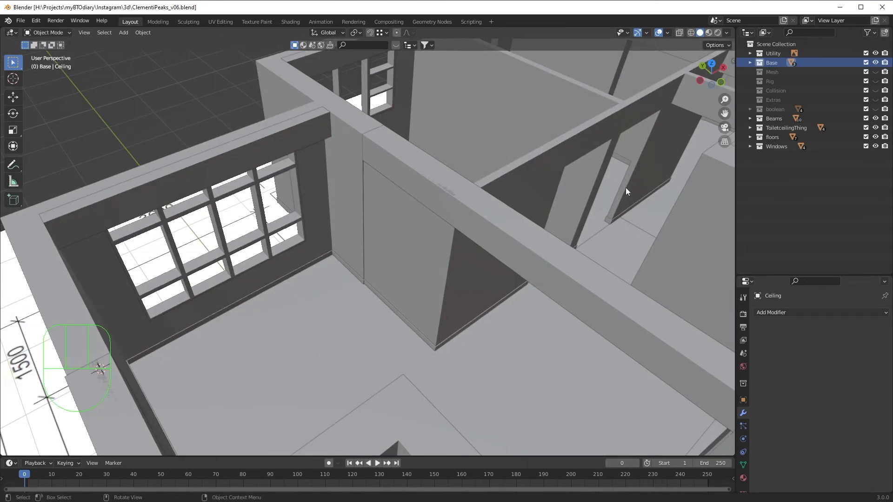
{"action": "left_click", "coordinate": [718, 33]}
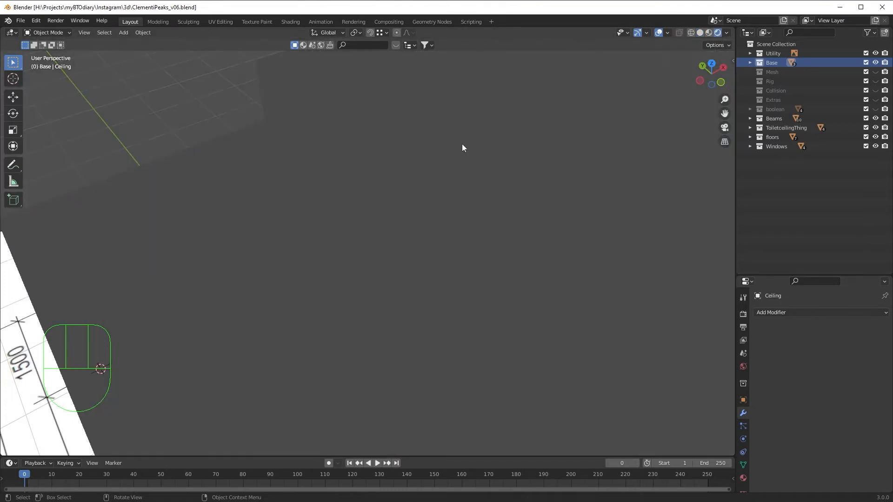
{"action": "scroll", "coordinate": [462, 148], "scroll_direction": "down", "scroll_amount": 3}
{"action": "middle_click_drag", "start_coordinate": [581, 180], "coordinate": [490, 213]}
{"action": "scroll", "coordinate": [442, 245], "scroll_direction": "up", "scroll_amount": 3}
{"action": "left_click", "coordinate": [433, 169]}
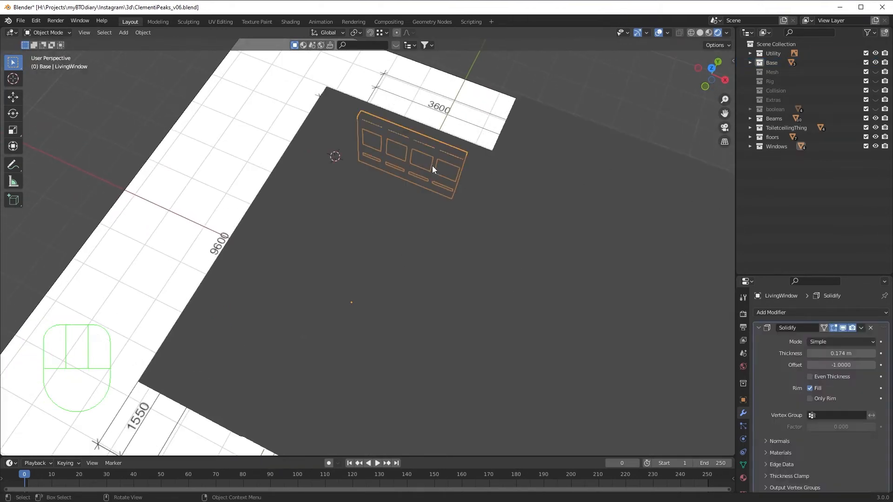
{"action": "middle_click_drag", "start_coordinate": [551, 251], "coordinate": [459, 115]}
Select the apartment's ceiling and try to locate it in the outliner, and clear the selection.
{"action": "left_click", "coordinate": [459, 114]}
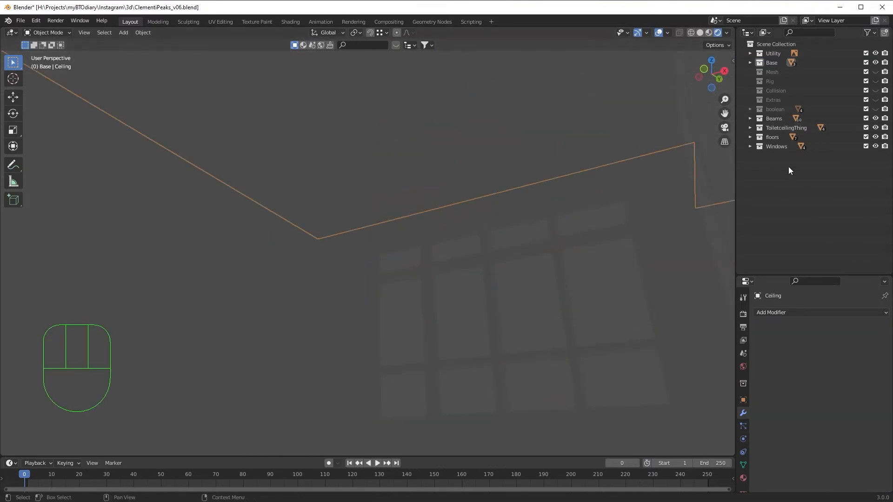
{"action": "key", "text": "period"}
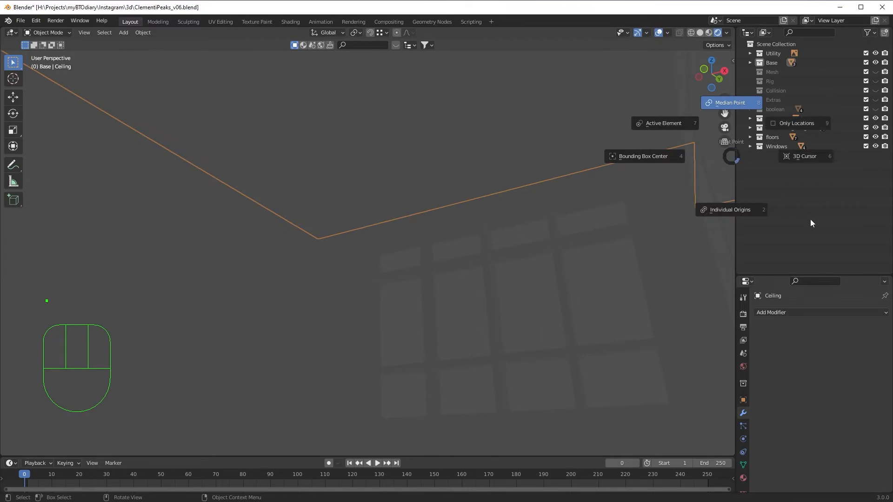
{"action": "left_click", "coordinate": [836, 218]}
{"action": "left_click", "coordinate": [810, 208]}
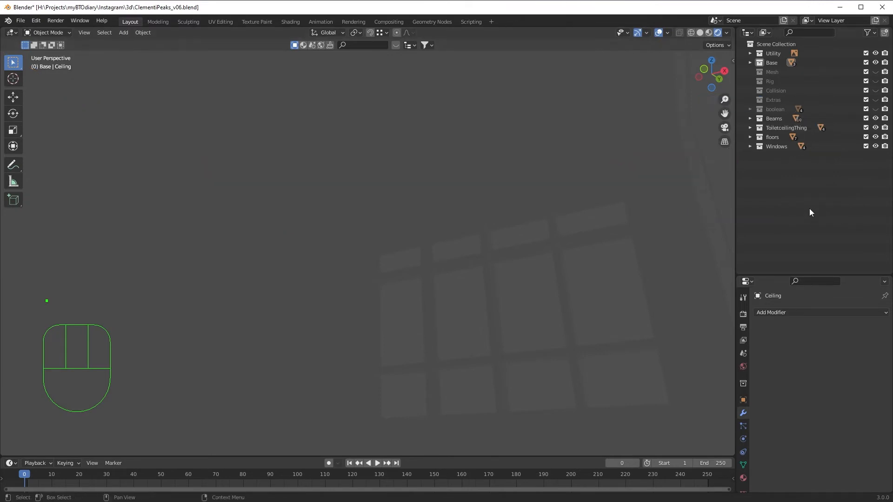
Select the apartment's ceiling, reveal it in the outliner's Base collection and hide it in the viewport.
{"action": "left_click", "coordinate": [460, 102]}
{"action": "key", "text": "period"}
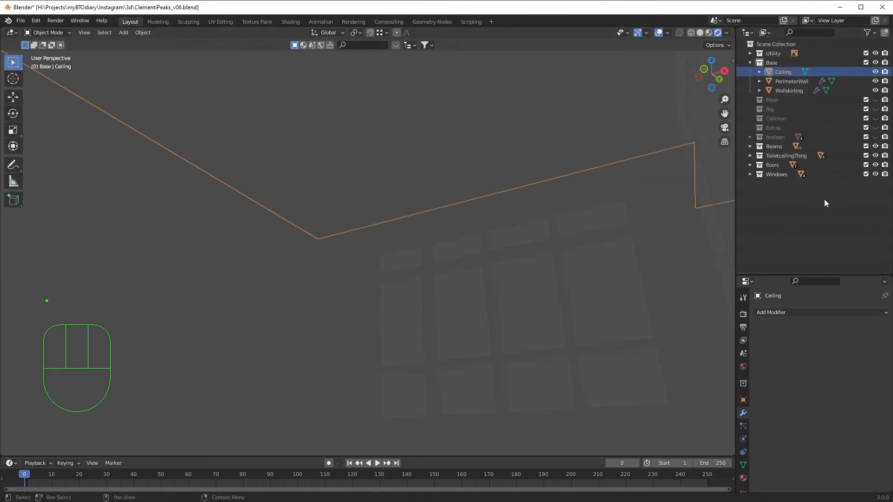
{"action": "left_click", "coordinate": [875, 73]}
{"action": "middle_click_drag", "start_coordinate": [429, 183], "coordinate": [447, 280]}
{"action": "left_click", "coordinate": [450, 127]}
{"action": "middle_click_drag", "start_coordinate": [587, 280], "coordinate": [588, 260]}
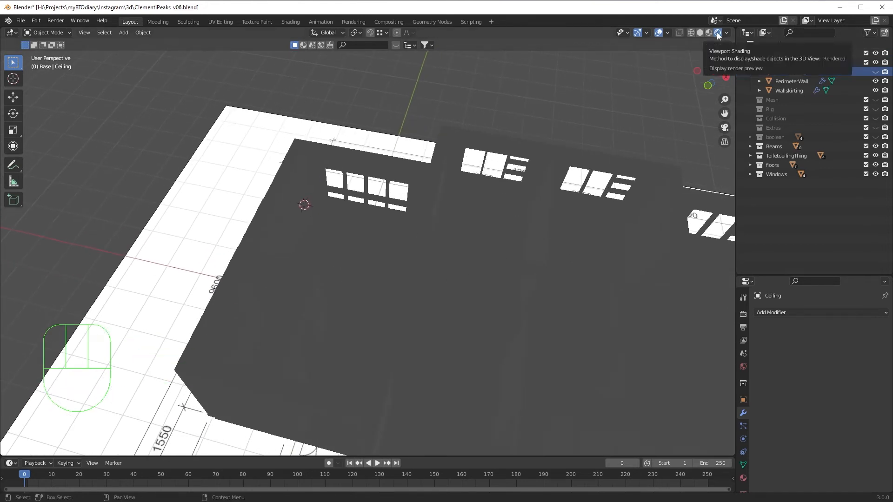
Check the scene's render engine settings and examine the roofless apartment from above.
{"action": "left_click", "coordinate": [743, 314]}
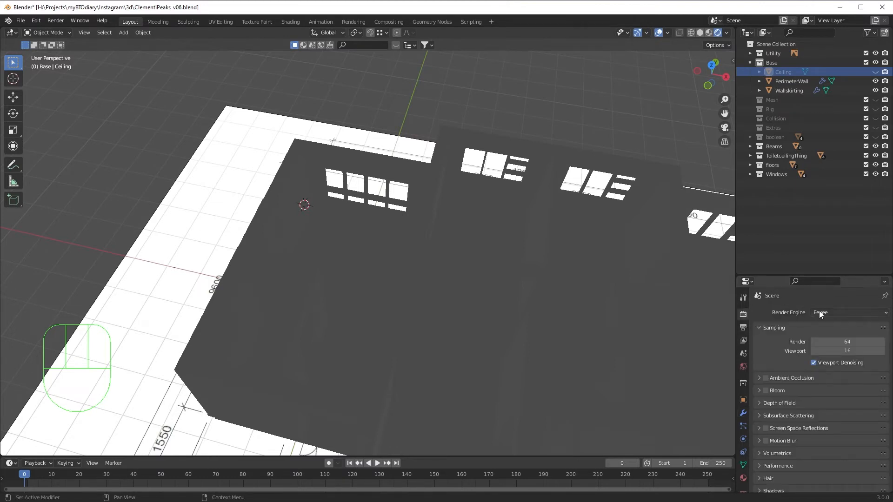
{"action": "middle_click_drag", "start_coordinate": [552, 262], "coordinate": [564, 302]}
{"action": "scroll", "coordinate": [393, 288], "scroll_direction": "down", "scroll_amount": 5}
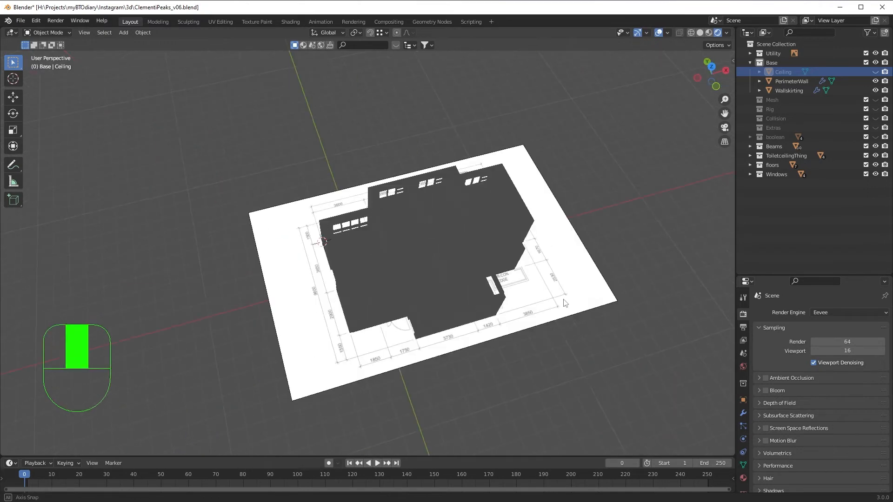
{"action": "scroll", "coordinate": [372, 319], "scroll_direction": "up", "scroll_amount": 5}
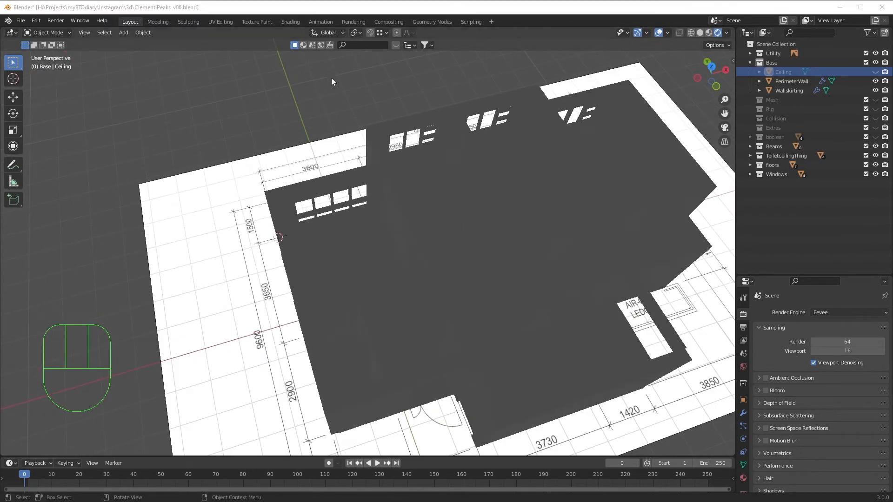
Add a Point light and move it along the Y and X axes into the living room.
{"action": "key", "text": "shift+a"}
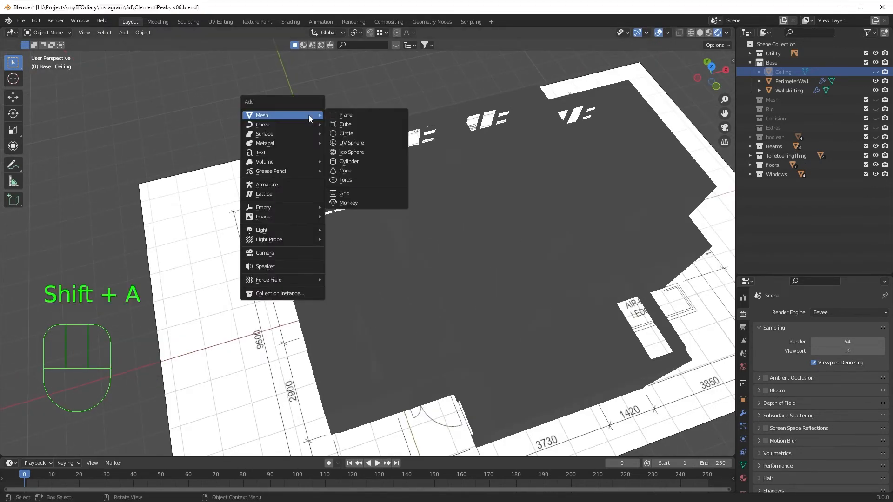
{"action": "mouse_move", "coordinate": [296, 229]}
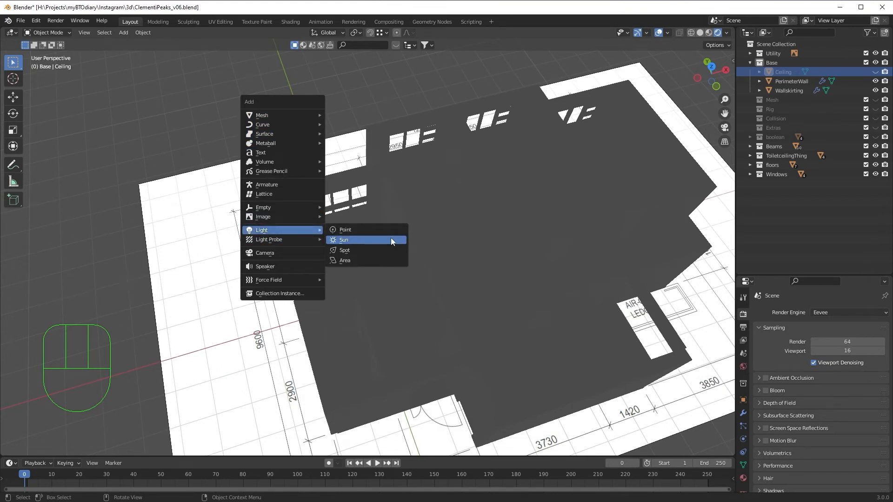
{"action": "left_click", "coordinate": [359, 231]}
{"action": "middle_click_drag", "start_coordinate": [359, 230], "coordinate": [298, 305]}
{"action": "key", "text": "g"}
{"action": "key", "text": "y"}
{"action": "left_click", "coordinate": [325, 344]}
{"action": "key", "text": "g"}
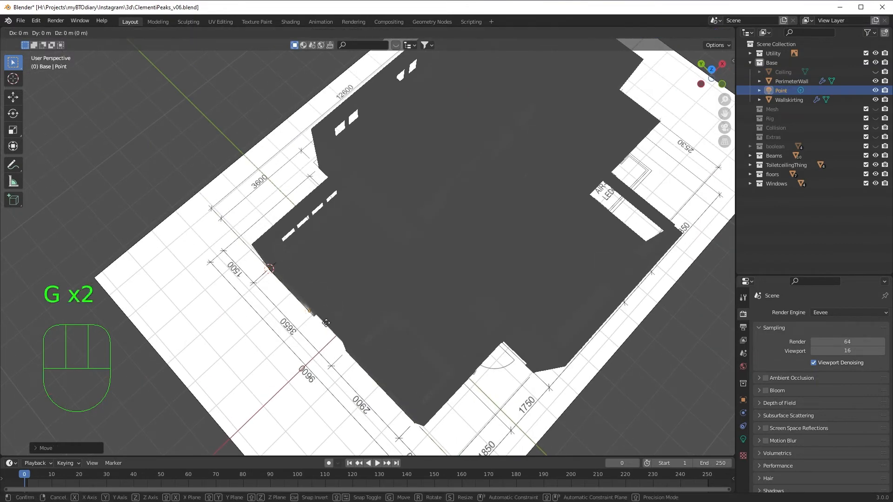
{"action": "key", "text": "x"}
{"action": "left_click", "coordinate": [380, 280]}
Frame the point light and adjust its height along the Z axis so it hangs near the top of the room.
{"action": "middle_click_drag", "start_coordinate": [381, 280], "coordinate": [419, 342]}
{"action": "key", "text": "g"}
{"action": "key", "text": "z"}
{"action": "left_click", "coordinate": [416, 256]}
{"action": "key", "text": "KP_Decimal"}
{"action": "scroll", "coordinate": [366, 293], "scroll_direction": "up", "scroll_amount": 3}
{"action": "middle_click_drag", "start_coordinate": [419, 342], "coordinate": [485, 297]}
{"action": "key", "text": "g"}
{"action": "key", "text": "z"}
{"action": "left_click", "coordinate": [498, 242]}
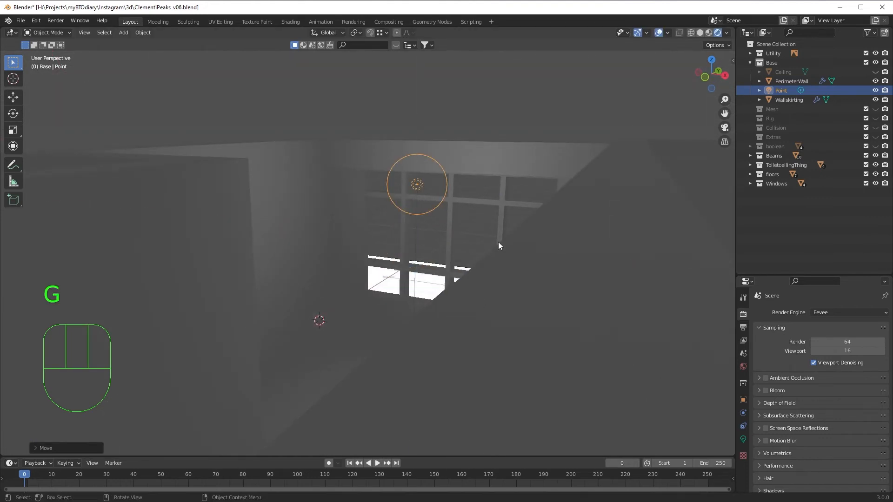
{"action": "middle_click_drag", "start_coordinate": [498, 242], "coordinate": [552, 304]}
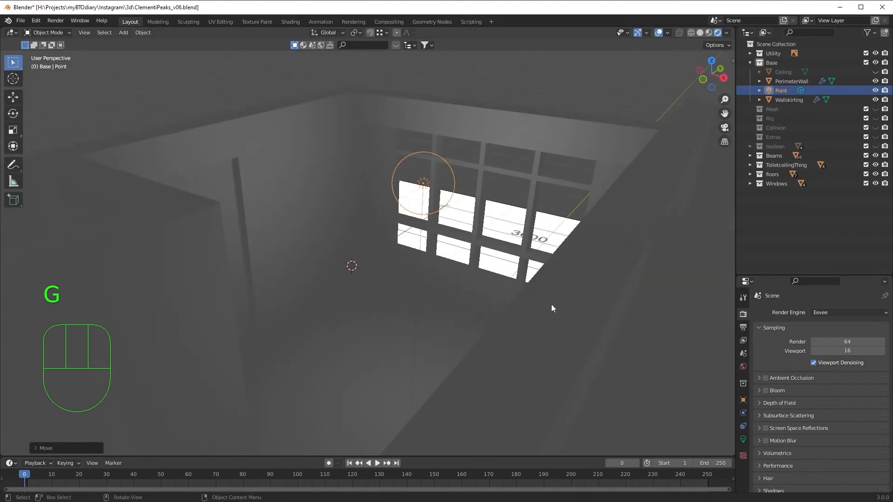
Try the Sun and Spot types in the light's settings, and change the light to Area.
{"action": "left_click", "coordinate": [743, 439]}
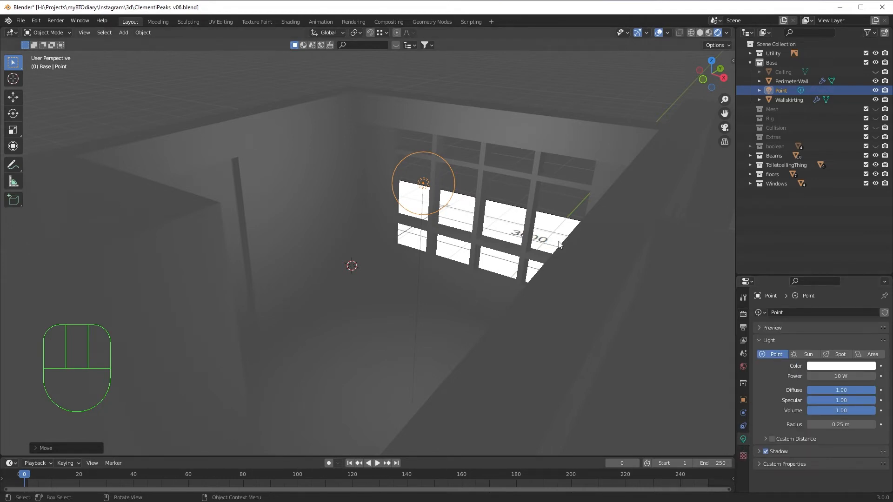
{"action": "middle_click_drag", "start_coordinate": [560, 245], "coordinate": [436, 199]}
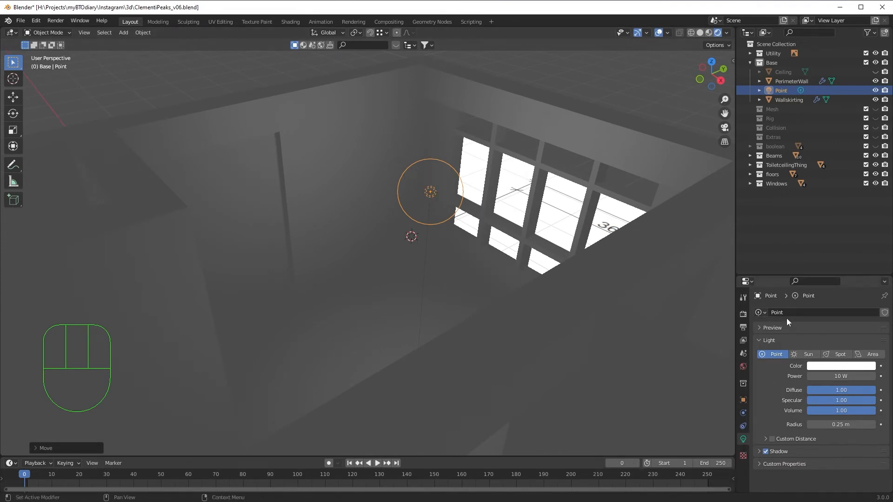
{"action": "left_click", "coordinate": [807, 355]}
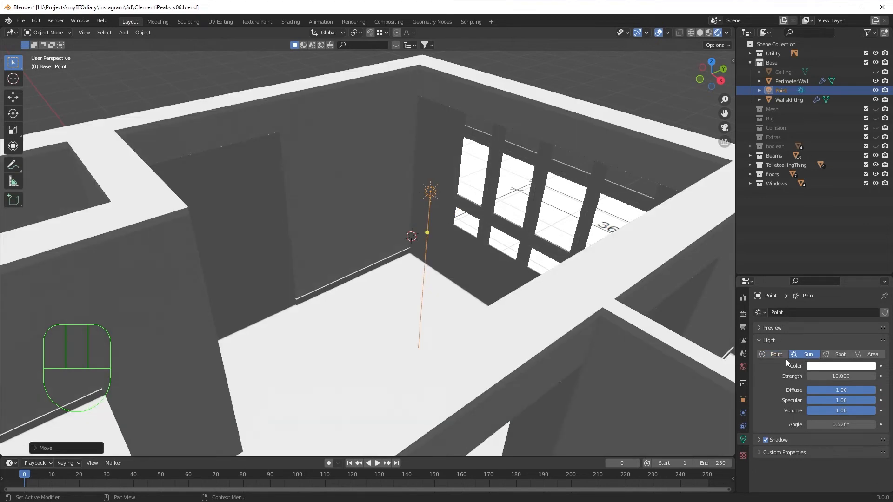
{"action": "left_click", "coordinate": [839, 355]}
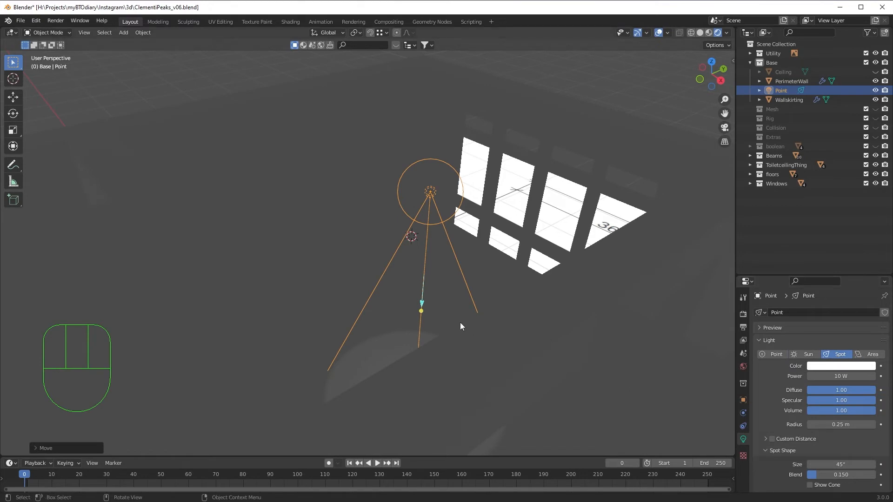
{"action": "middle_click_drag", "start_coordinate": [460, 324], "coordinate": [472, 358]}
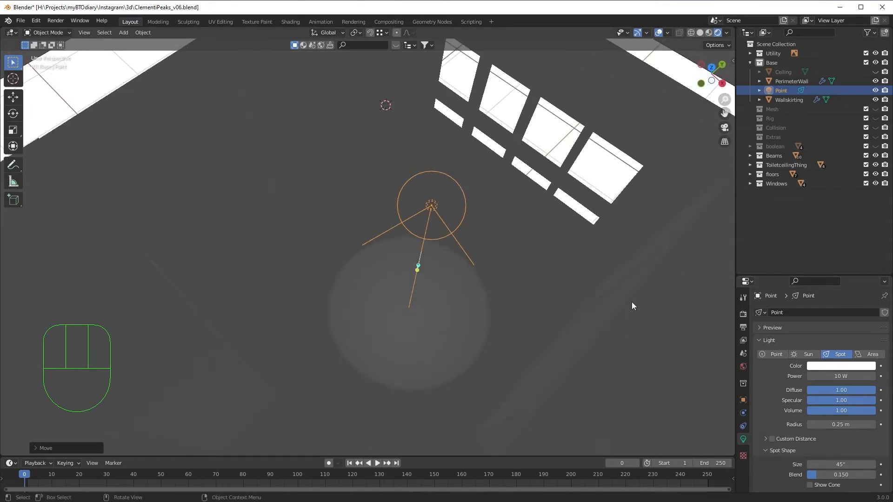
{"action": "left_click", "coordinate": [869, 355]}
{"action": "middle_click_drag", "start_coordinate": [372, 345], "coordinate": [461, 222]}
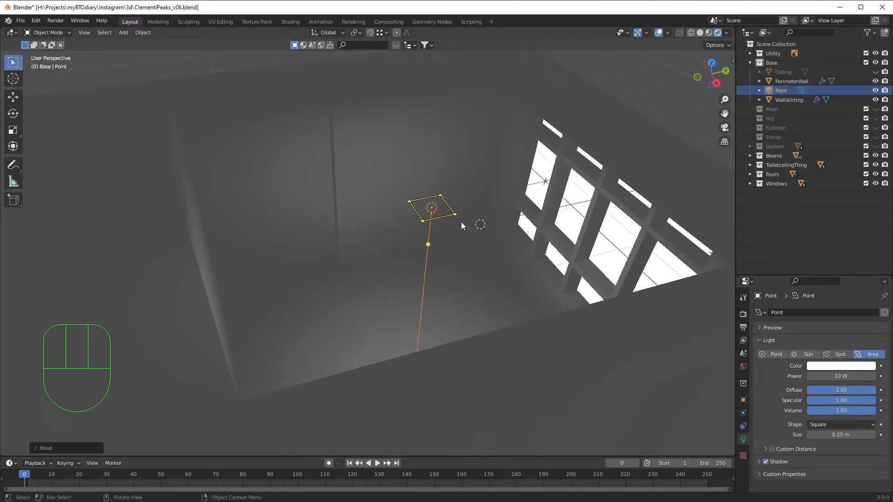
{"action": "middle_click_drag", "start_coordinate": [367, 246], "coordinate": [417, 238]}
Raise the area light along the Z axis.
{"action": "key", "text": "g"}
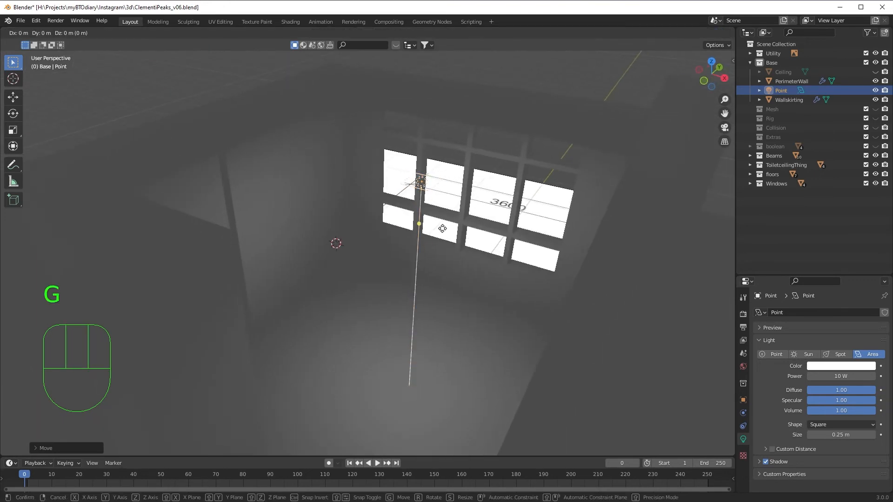
{"action": "key", "text": "z"}
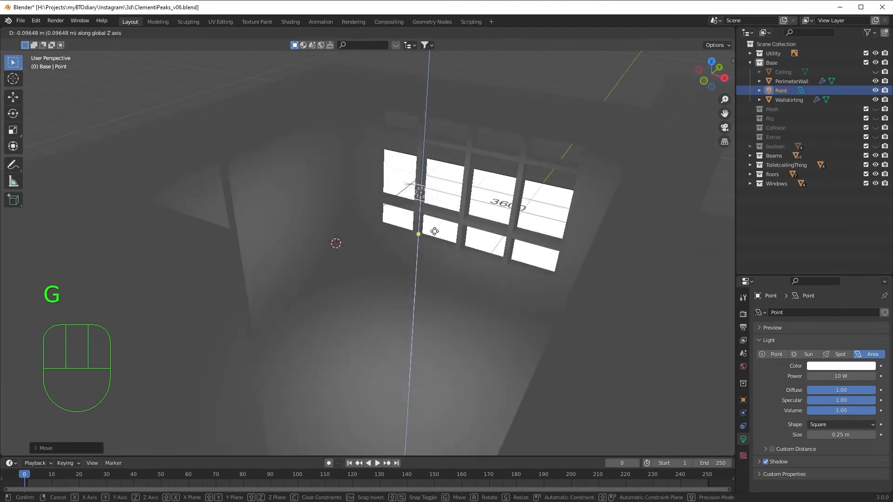
{"action": "left_click", "coordinate": [433, 179]}
Reposition the area light by about 0.25 m within the living room, working in top view with Solid shading.
{"action": "middle_click_drag", "start_coordinate": [433, 179], "coordinate": [437, 299]}
{"action": "middle_click_drag", "start_coordinate": [399, 255], "coordinate": [475, 310], "text": "shift"}
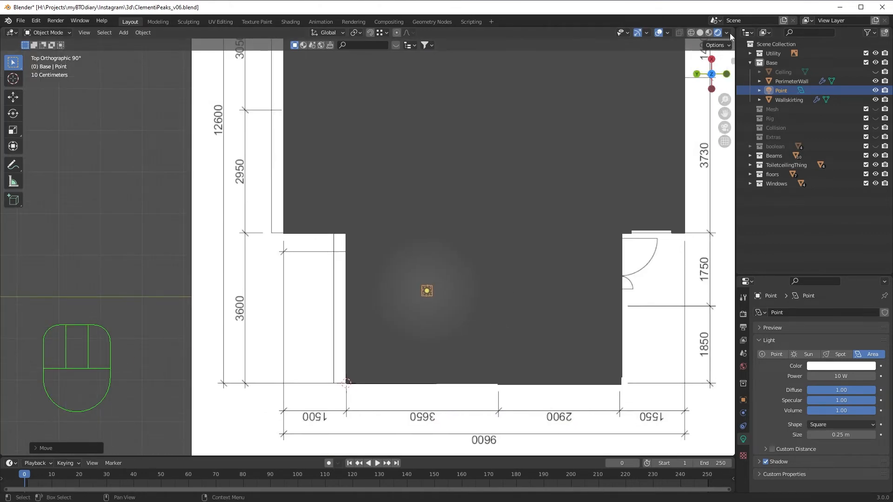
{"action": "left_click", "coordinate": [679, 33]}
{"action": "scroll", "coordinate": [465, 321], "scroll_direction": "up", "scroll_amount": 2}
{"action": "key", "text": "g"}
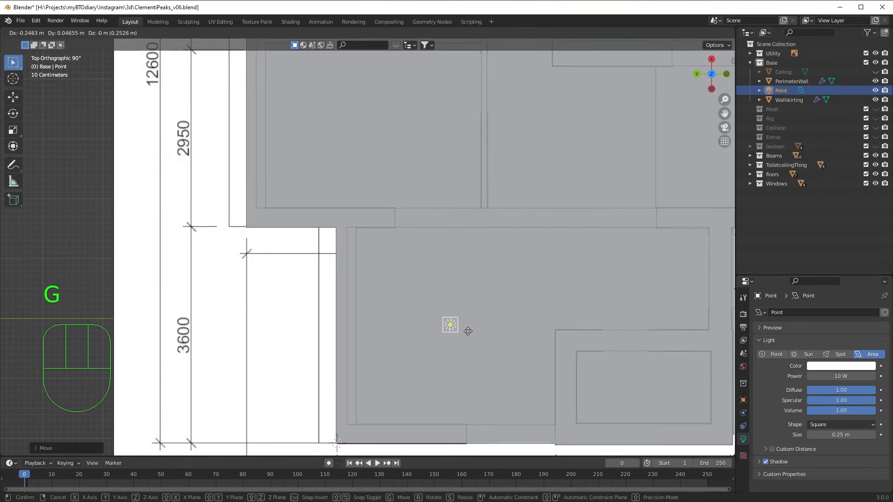
{"action": "left_click", "coordinate": [467, 332]}
Return the viewport to Rendered shading and inspect the area light's effect inside the living room.
{"action": "middle_click_drag", "start_coordinate": [584, 340], "coordinate": [423, 289]}
{"action": "scroll", "coordinate": [422, 289], "scroll_direction": "down", "scroll_amount": 2}
{"action": "middle_click_drag", "start_coordinate": [374, 271], "coordinate": [494, 281], "text": "shift"}
{"action": "scroll", "coordinate": [494, 281], "scroll_direction": "up", "scroll_amount": 3}
{"action": "middle_click_drag", "start_coordinate": [493, 281], "coordinate": [505, 257]}
{"action": "scroll", "coordinate": [505, 259], "scroll_direction": "up", "scroll_amount": 3}
{"action": "left_click", "coordinate": [717, 33]}
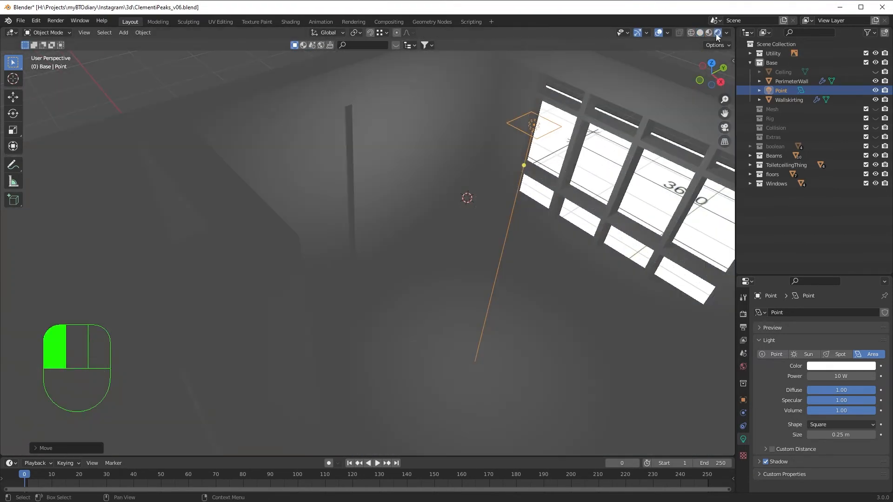
{"action": "middle_click_drag", "start_coordinate": [552, 228], "coordinate": [535, 210]}
{"action": "middle_click_drag", "start_coordinate": [585, 269], "coordinate": [562, 281], "text": "shift"}
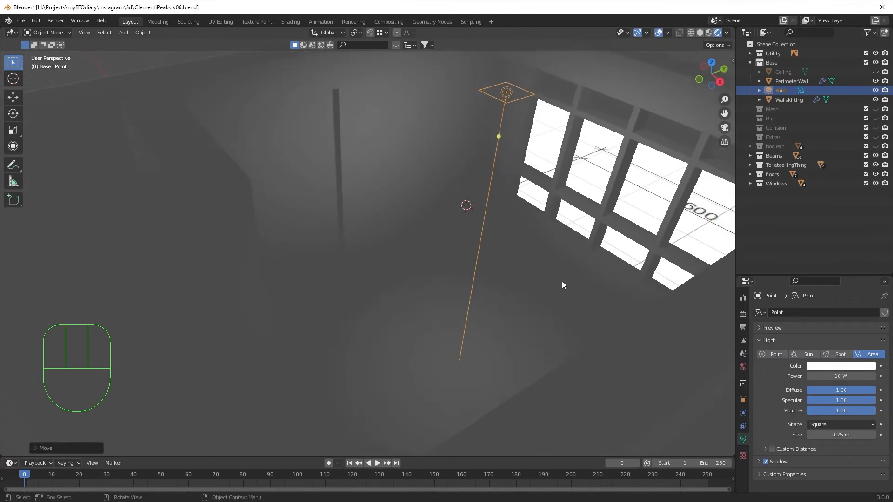
{"action": "mouse_move", "coordinate": [461, 257]}
{"action": "middle_mouse_down"}
{"action": "mouse_move", "coordinate": [475, 272]}
{"action": "mouse_move", "coordinate": [467, 255]}
{"action": "middle_mouse_up"}
Set the area light's power to 100 W and view the lit living room from above.
{"action": "left_click", "coordinate": [823, 374]}
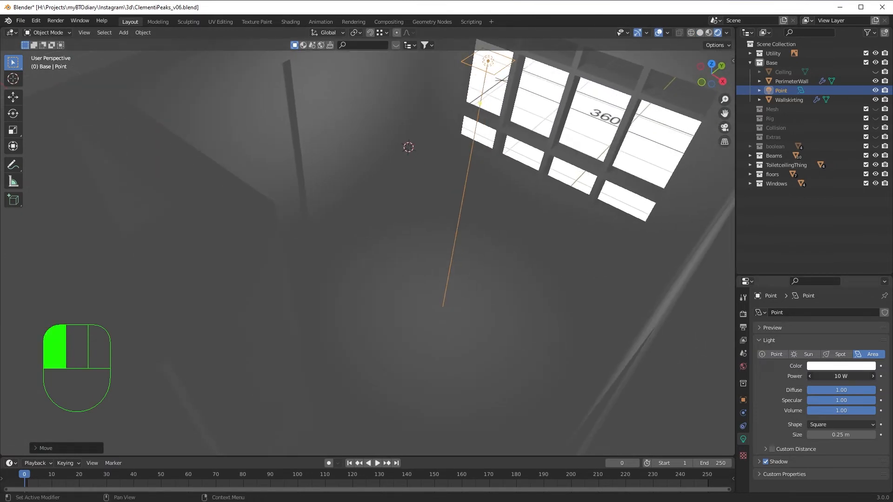
{"action": "type", "text": "100"}
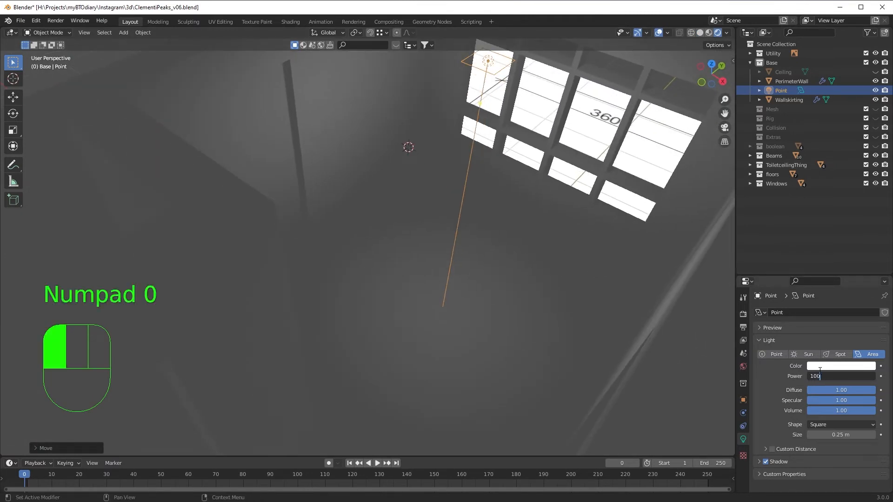
{"action": "left_click", "coordinate": [820, 371]}
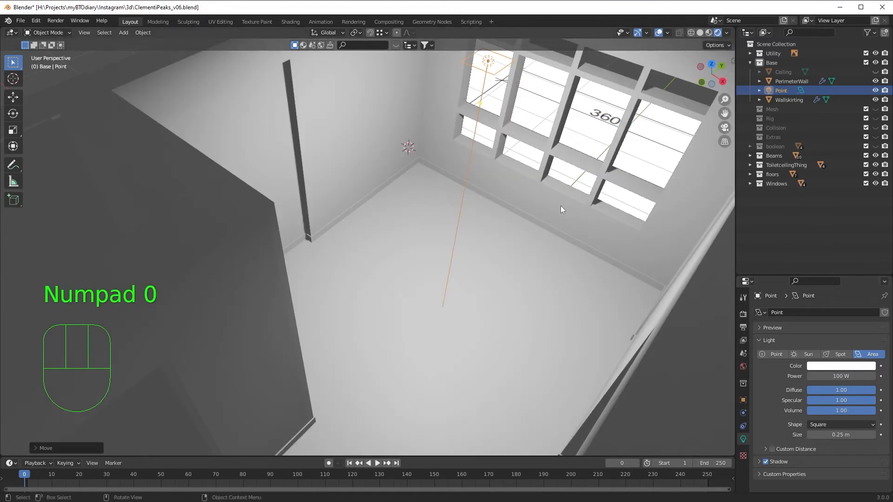
{"action": "scroll", "coordinate": [560, 205], "scroll_direction": "down", "scroll_amount": 2}
{"action": "middle_click_drag", "start_coordinate": [557, 205], "coordinate": [567, 241], "text": "shift"}
{"action": "middle_click_drag", "start_coordinate": [465, 265], "coordinate": [417, 298]}
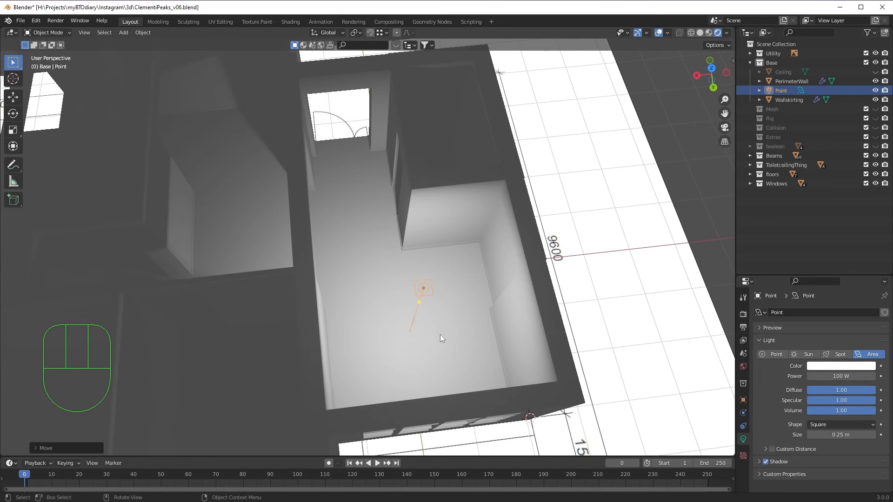
Duplicate the area light, move the copy about 3 m along Y toward the entrance, and adjust it along X.
{"action": "key", "text": "shift+d"}
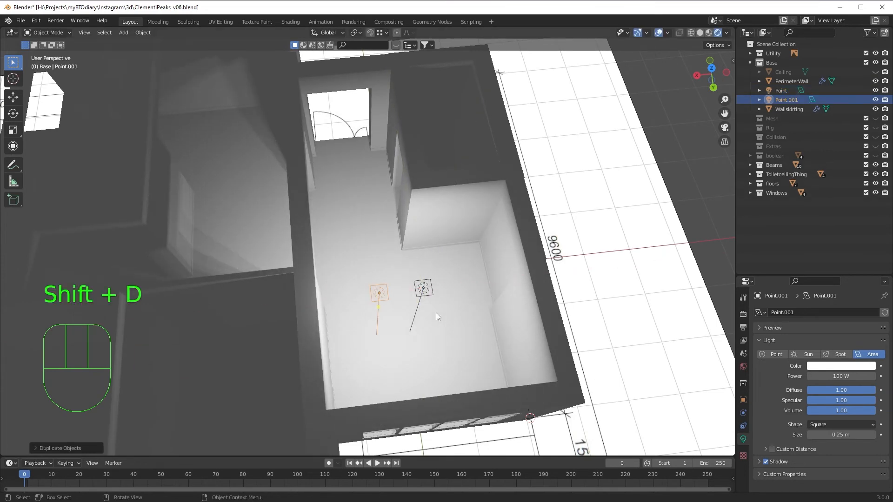
{"action": "left_click", "coordinate": [434, 313]}
{"action": "middle_click_drag", "start_coordinate": [435, 313], "coordinate": [428, 372]}
{"action": "key", "text": "g"}
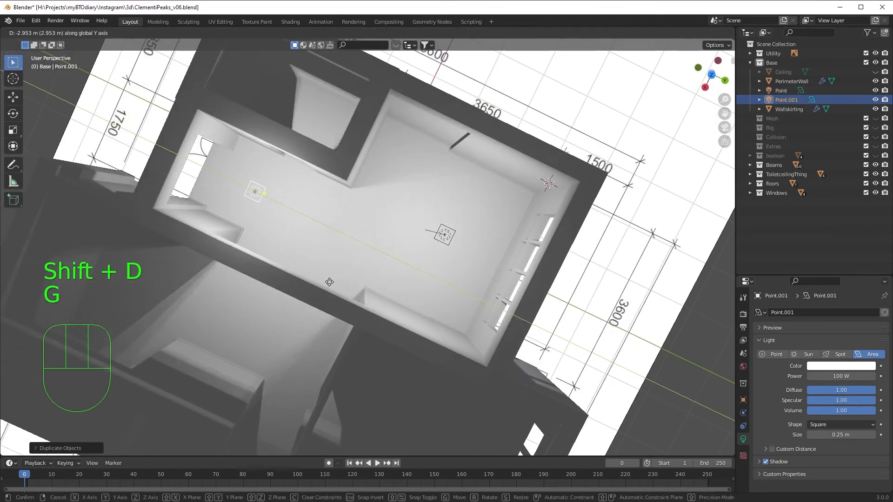
{"action": "left_click", "coordinate": [329, 280]}
{"action": "middle_click_drag", "start_coordinate": [329, 279], "coordinate": [426, 372]}
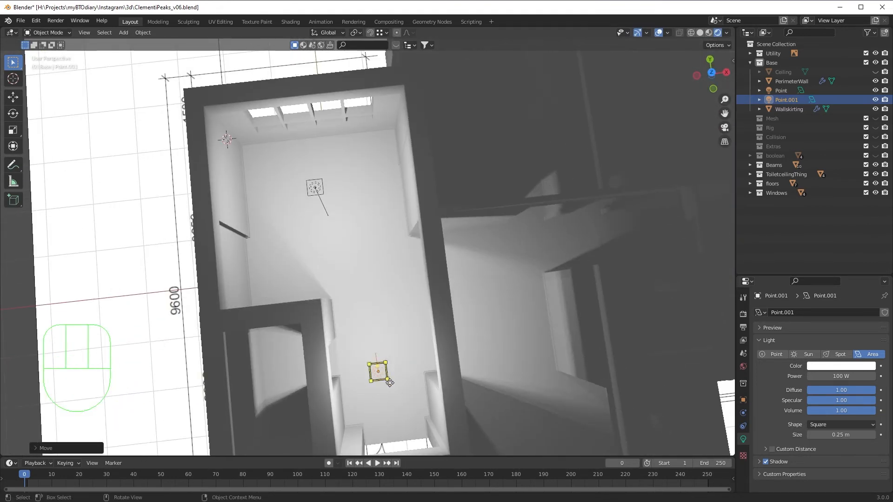
{"action": "key", "text": "g"}
{"action": "key", "text": "x"}
{"action": "left_click", "coordinate": [389, 359]}
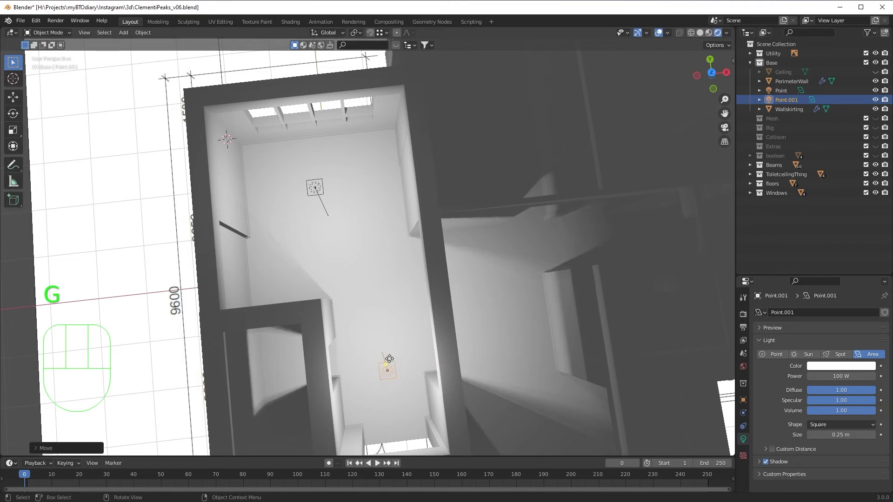
{"action": "middle_click_drag", "start_coordinate": [479, 395], "coordinate": [381, 312]}
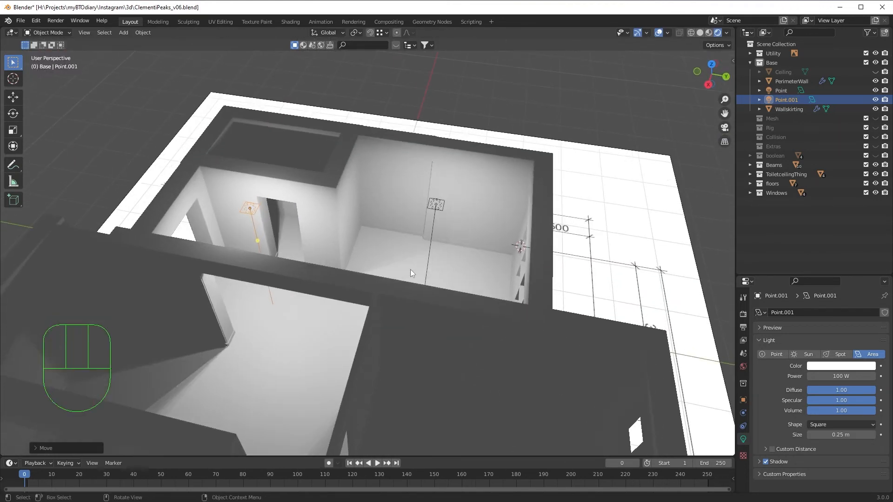
{"action": "mouse_move", "coordinate": [409, 273]}
{"action": "middle_mouse_down", "text": "shift"}
{"action": "mouse_move", "coordinate": [460, 240]}
{"action": "mouse_move", "coordinate": [364, 292]}
{"action": "mouse_move", "coordinate": [402, 284]}
{"action": "middle_mouse_up", "text": "shift"}
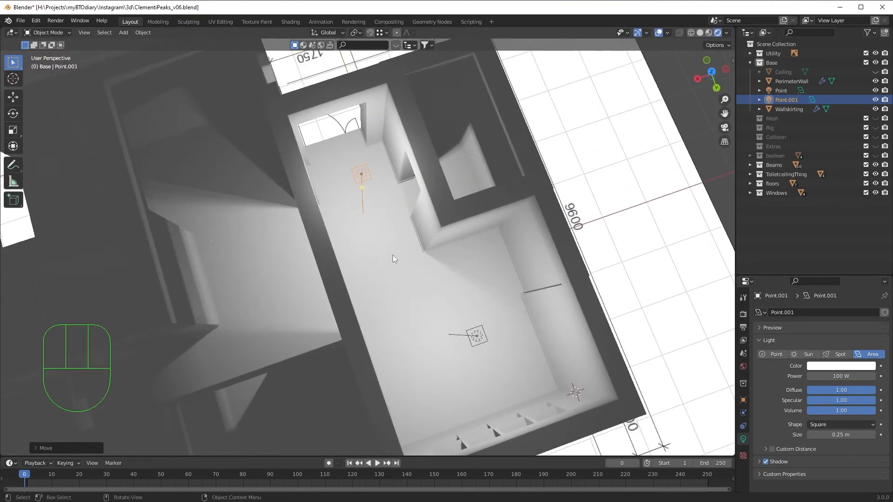
{"action": "middle_click_drag", "start_coordinate": [420, 223], "coordinate": [314, 213]}
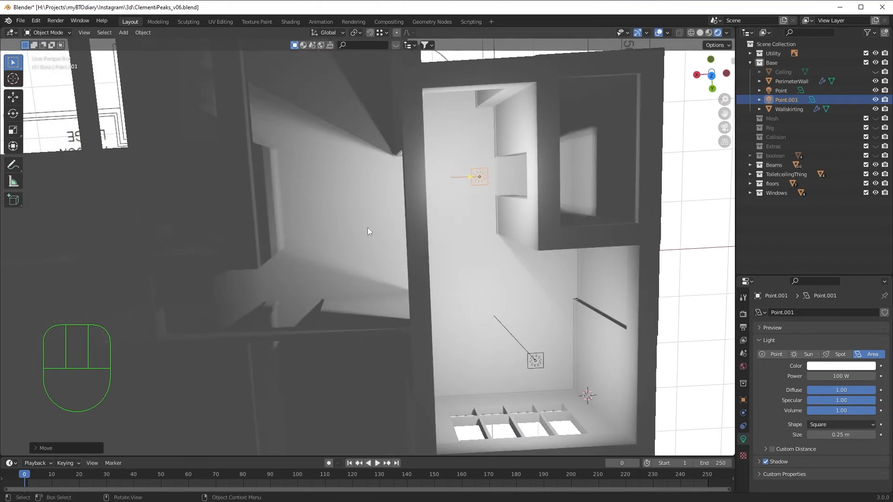
Duplicate the entrance area light about 2.2 m along X into the adjacent room and adjust the copy's position.
{"action": "key", "text": "shift+d"}
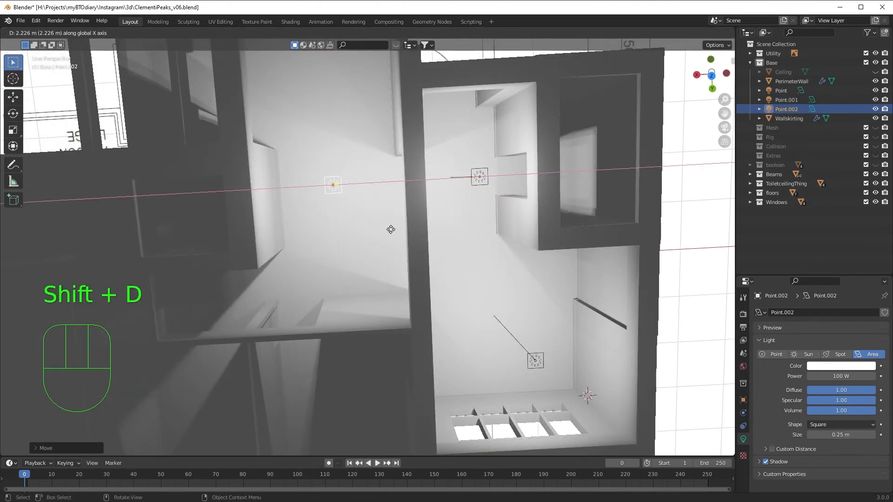
{"action": "left_click", "coordinate": [391, 229]}
{"action": "key", "text": "g"}
{"action": "left_click", "coordinate": [397, 249]}
{"action": "middle_click_drag", "start_coordinate": [396, 249], "coordinate": [476, 237]}
{"action": "middle_click_drag", "start_coordinate": [404, 286], "coordinate": [798, 337]}
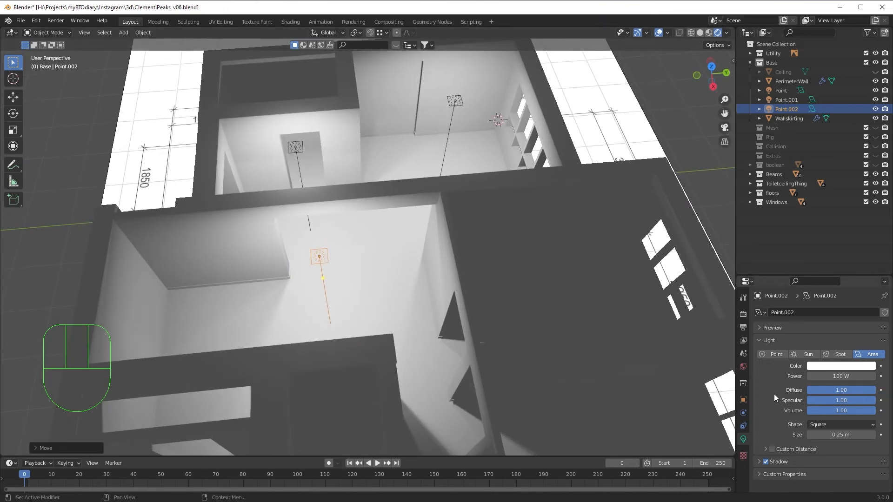
Reposition the adjacent room's area light horizontally toward the middle of the room, working from the top view.
{"action": "middle_click_drag", "start_coordinate": [604, 342], "coordinate": [492, 377]}
{"action": "key", "text": "g"}
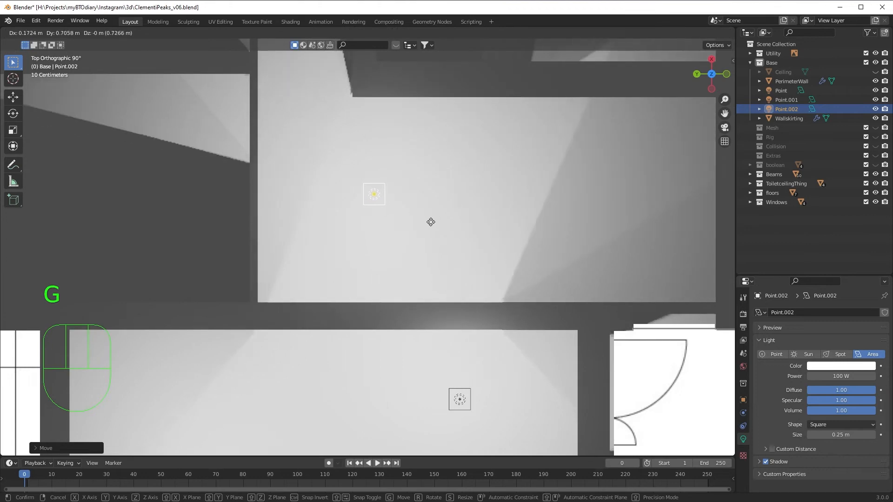
{"action": "left_click", "coordinate": [453, 230]}
{"action": "scroll", "coordinate": [461, 251], "scroll_direction": "down", "scroll_amount": 5}
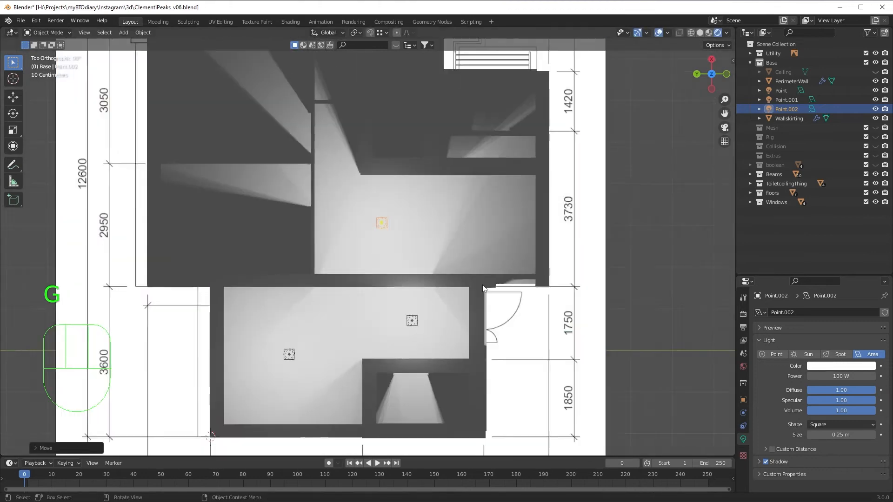
{"action": "middle_click_drag", "start_coordinate": [484, 288], "coordinate": [590, 282]}
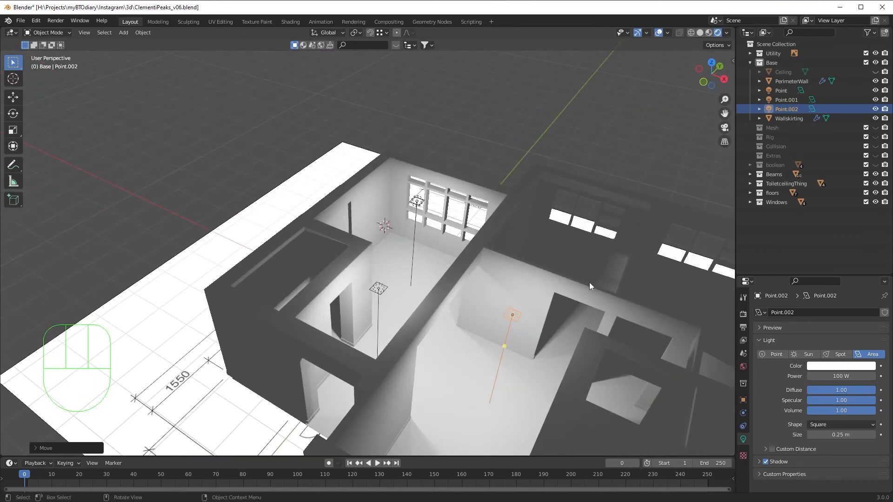
Inspect the area-lit rooms from several angles, closing in on the living room walls and windows.
{"action": "left_click", "coordinate": [452, 190]}
{"action": "scroll", "coordinate": [489, 350], "scroll_direction": "up", "scroll_amount": 5}
{"action": "middle_click_drag", "start_coordinate": [491, 251], "coordinate": [513, 297], "text": "shift"}
{"action": "scroll", "coordinate": [512, 300], "scroll_direction": "up", "scroll_amount": 2}
{"action": "middle_click_drag", "start_coordinate": [421, 318], "coordinate": [467, 311]}
{"action": "scroll", "coordinate": [470, 307], "scroll_direction": "up", "scroll_amount": 2}
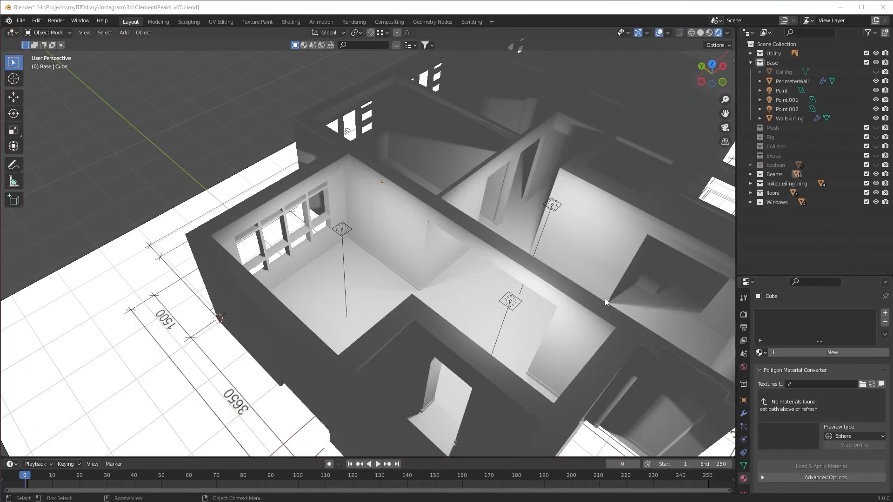
{"action": "scroll", "coordinate": [477, 250], "scroll_direction": "up", "scroll_amount": 1}
{"action": "middle_click_drag", "start_coordinate": [462, 259], "coordinate": [478, 240]}
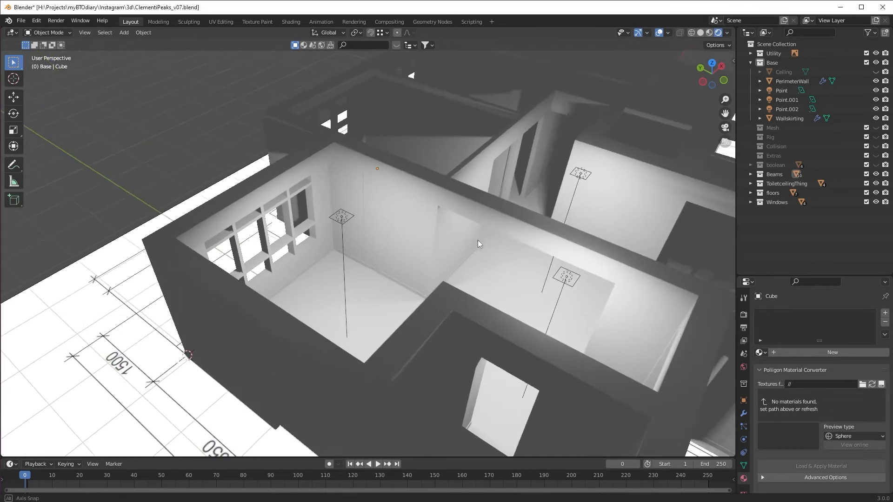
{"action": "scroll", "coordinate": [425, 263], "scroll_direction": "up", "scroll_amount": 3}
Create a new material on the perimeter wall and name it default_wall, widening the properties area for easier editing.
{"action": "left_click", "coordinate": [392, 230]}
{"action": "middle_click_drag", "start_coordinate": [538, 243], "coordinate": [543, 282]}
{"action": "scroll", "coordinate": [489, 257], "scroll_direction": "up", "scroll_amount": 2}
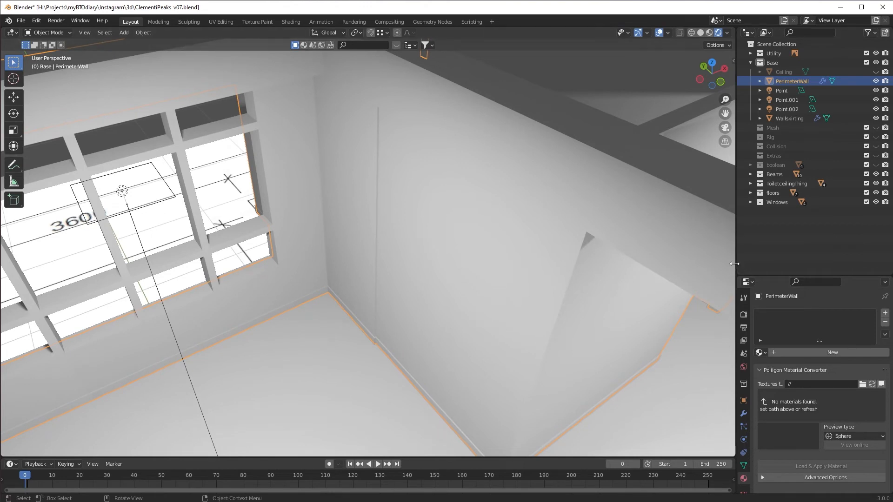
{"action": "left_click_drag", "start_coordinate": [734, 264], "coordinate": [642, 264]}
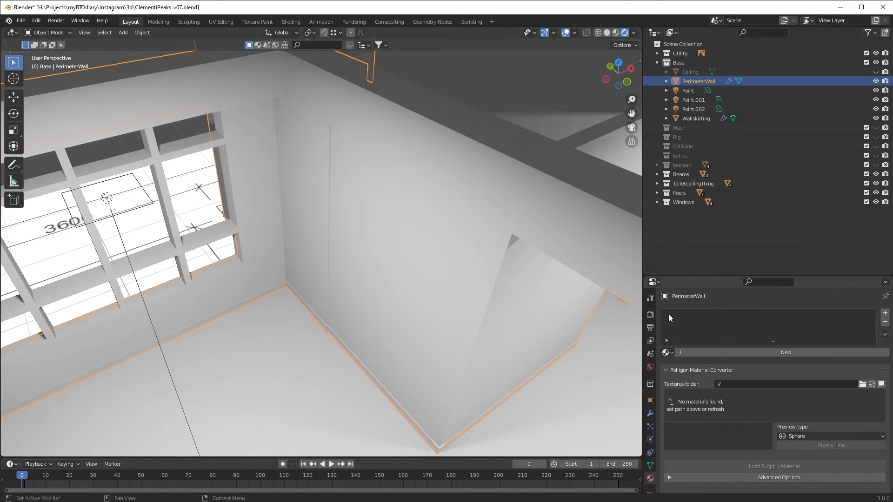
{"action": "left_click", "coordinate": [746, 355]}
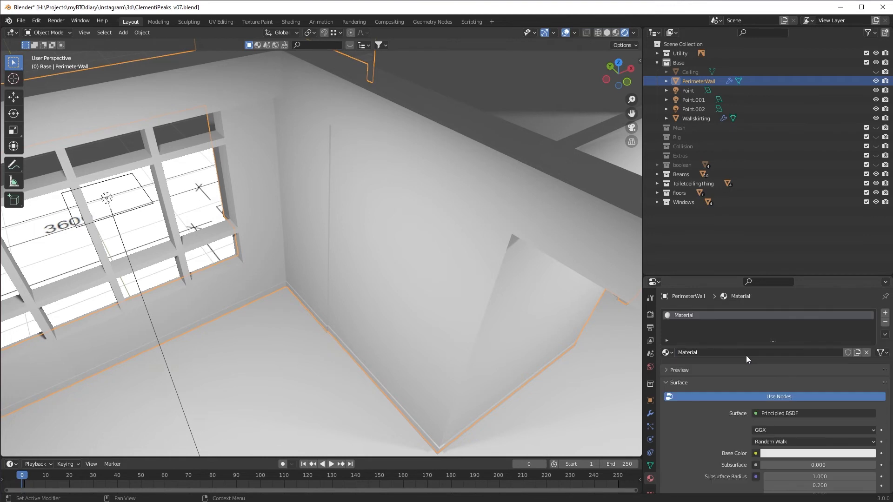
{"action": "double_click", "coordinate": [689, 314]}
{"action": "type", "text": "default_wall"}
Set default_wall's base color to a warm off-white with H 0.063, S 0.295, V 1.000, and view its RGB and hex values.
{"action": "left_click", "coordinate": [777, 454]}
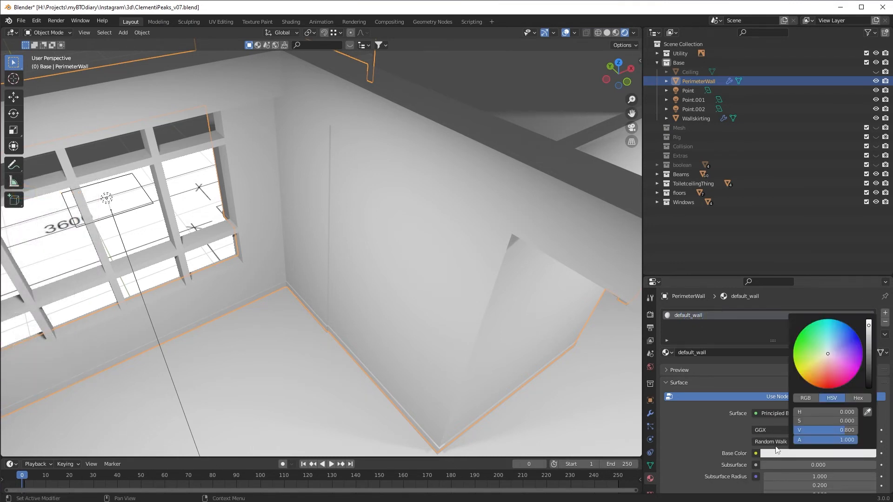
{"action": "left_click", "coordinate": [794, 454]}
{"action": "left_click_drag", "start_coordinate": [868, 331], "coordinate": [867, 320]}
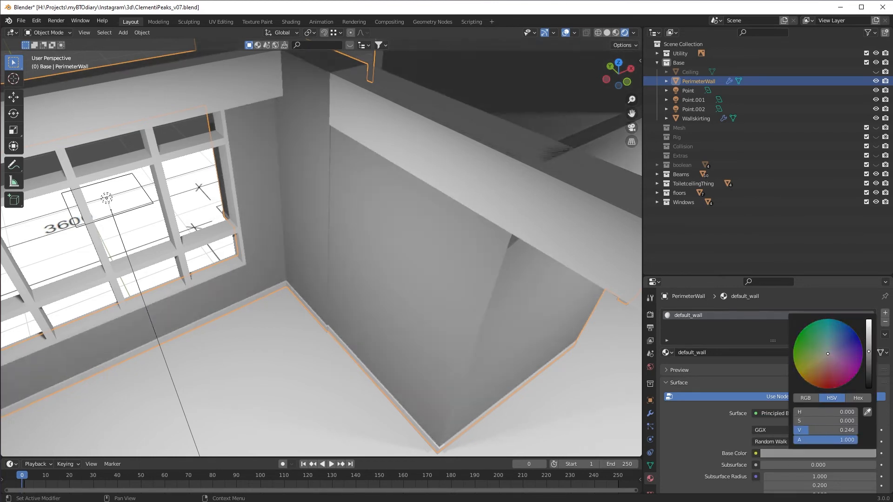
{"action": "left_click", "coordinate": [825, 357]}
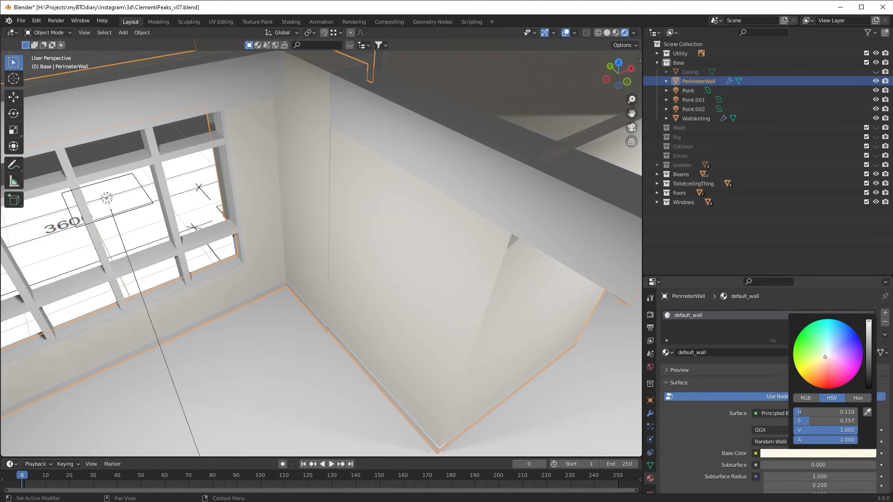
{"action": "left_click_drag", "start_coordinate": [824, 357], "coordinate": [825, 361]}
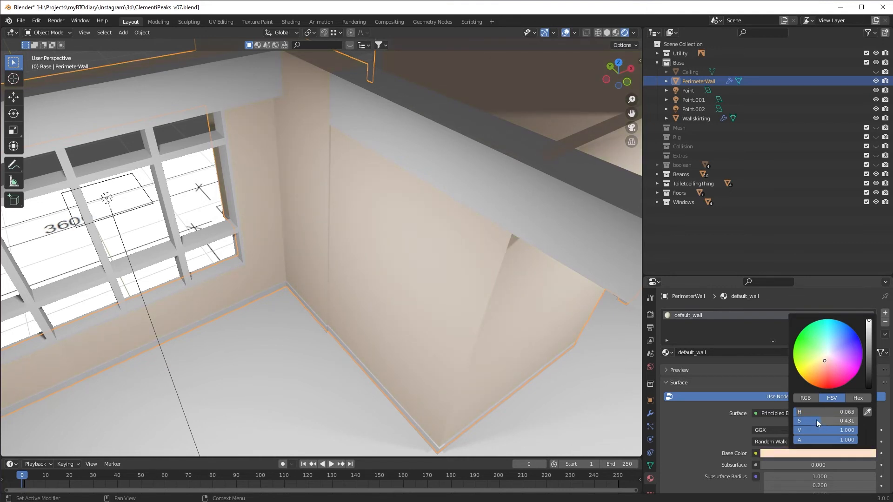
{"action": "left_click_drag", "start_coordinate": [820, 421], "coordinate": [811, 421]}
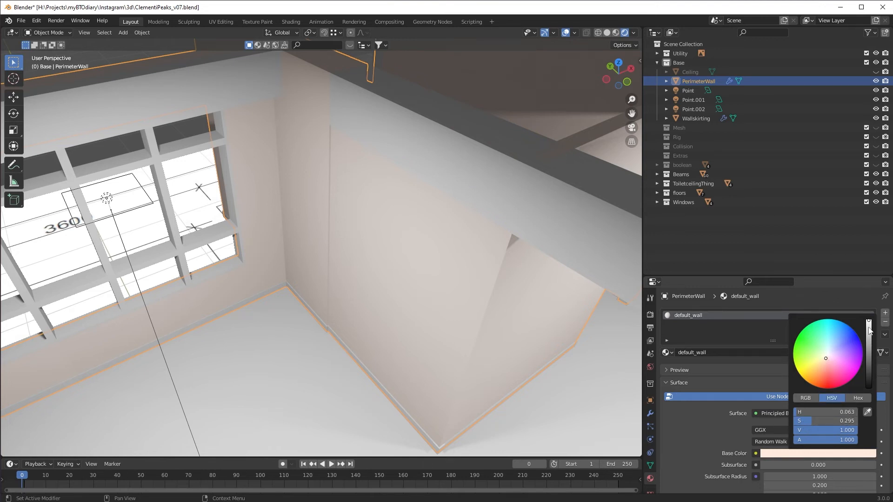
{"action": "mouse_move", "coordinate": [869, 322]}
{"action": "left_mouse_down"}
{"action": "mouse_move", "coordinate": [869, 365]}
{"action": "mouse_move", "coordinate": [868, 321]}
{"action": "left_mouse_up"}
{"action": "left_click", "coordinate": [854, 400]}
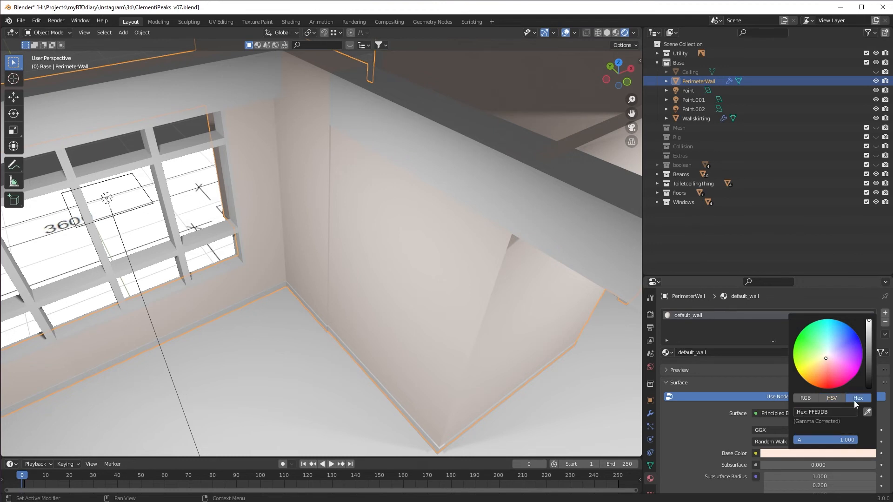
{"action": "left_click", "coordinate": [815, 398]}
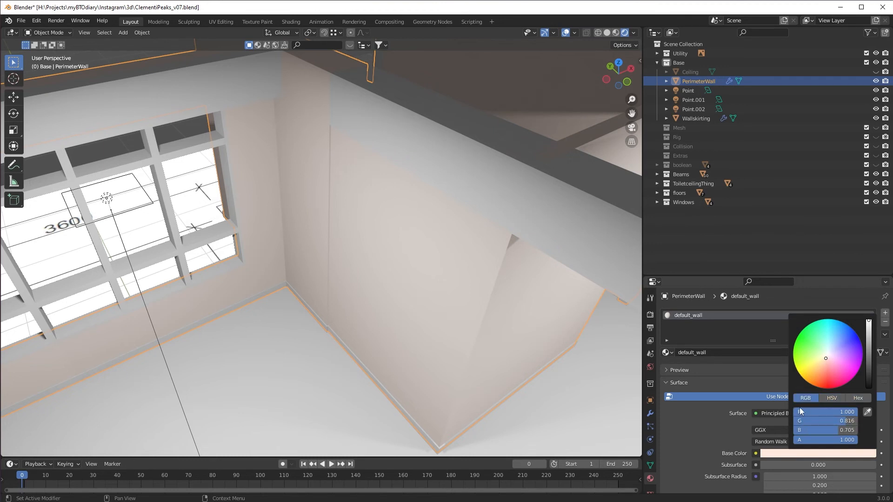
{"action": "left_click", "coordinate": [856, 399]}
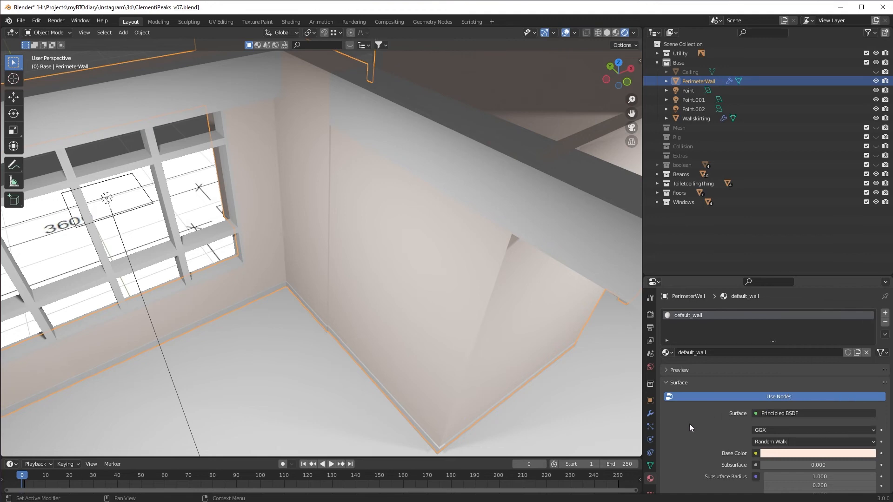
Assign the existing default_wall material to the long beam between the living room and the adjacent room.
{"action": "middle_click_drag", "start_coordinate": [477, 321], "coordinate": [481, 267]}
{"action": "scroll", "coordinate": [471, 264], "scroll_direction": "down", "scroll_amount": 4}
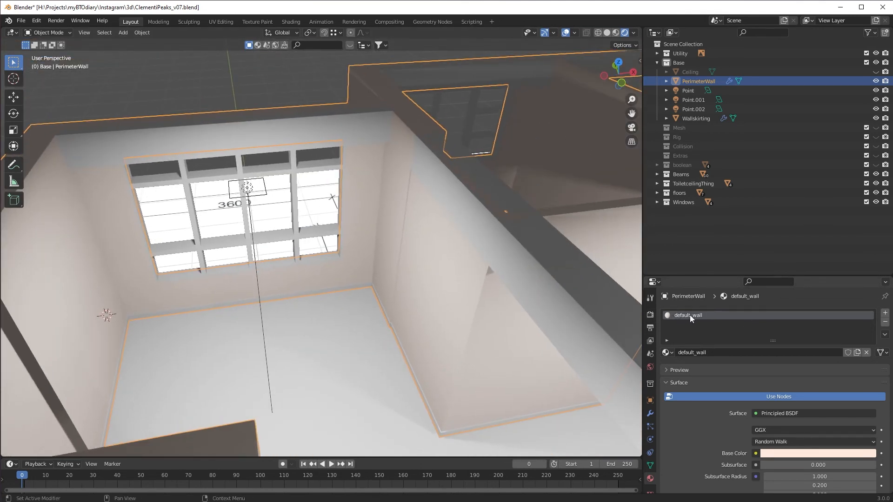
{"action": "left_click", "coordinate": [528, 263]}
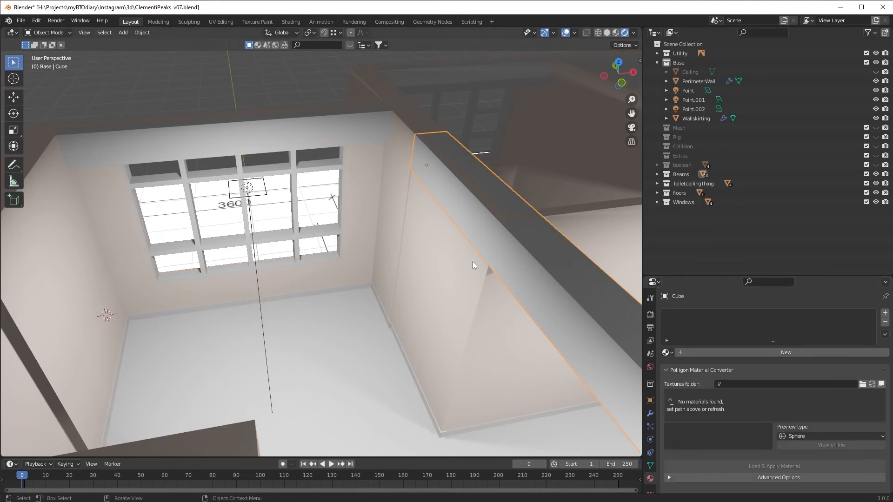
{"action": "left_click", "coordinate": [311, 142]}
{"action": "middle_click_drag", "start_coordinate": [312, 142], "coordinate": [432, 217]}
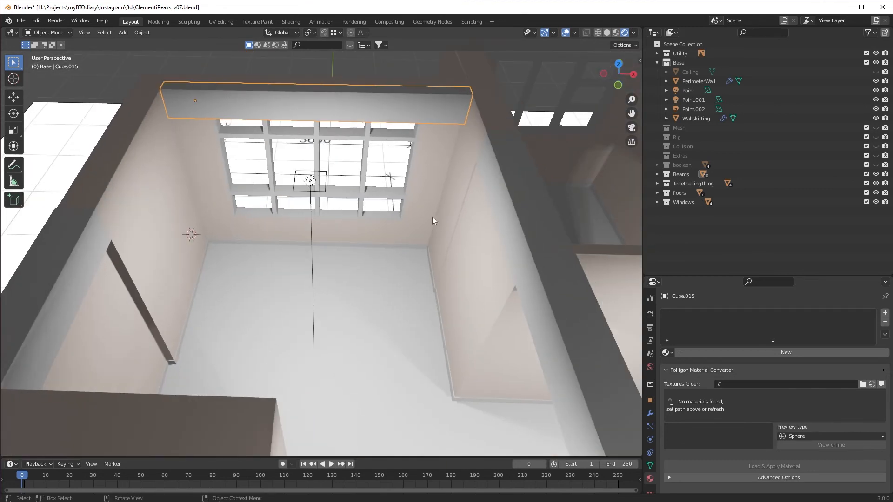
{"action": "left_click", "coordinate": [521, 231]}
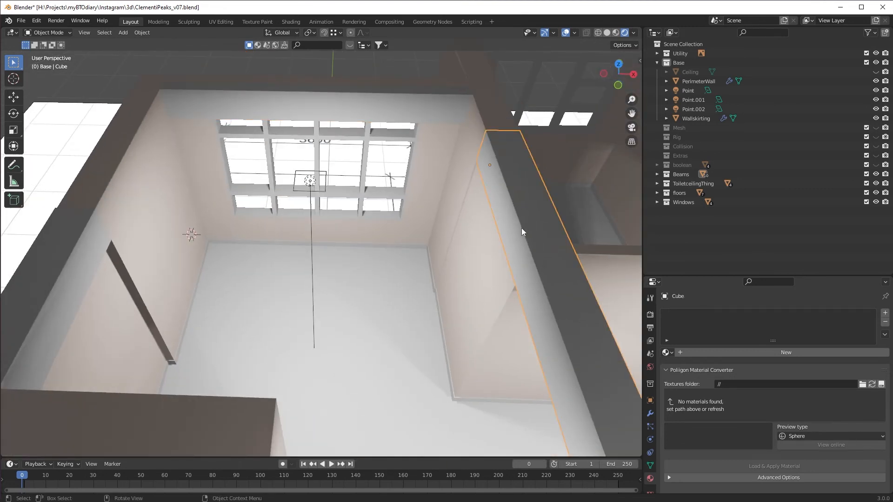
{"action": "left_click", "coordinate": [666, 352]}
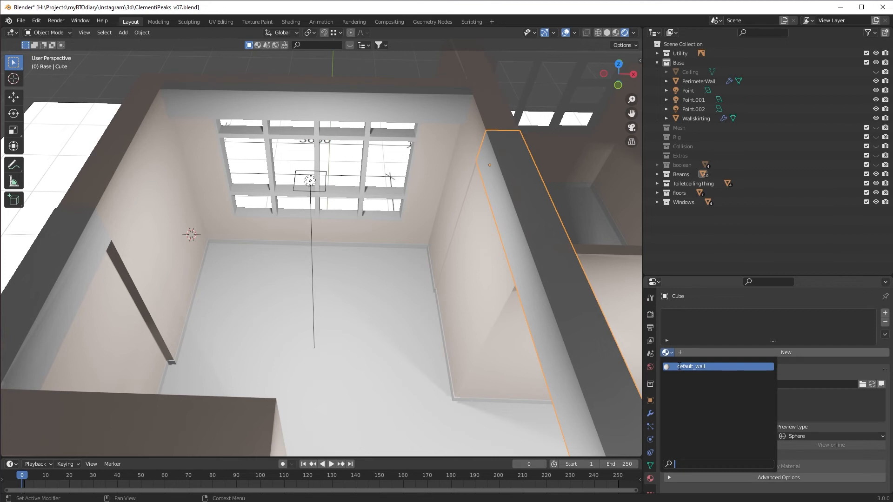
{"action": "left_click", "coordinate": [680, 366]}
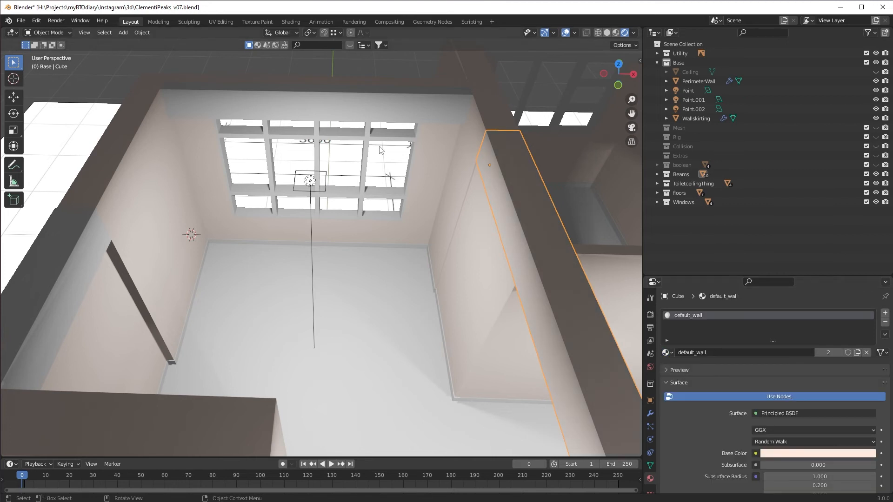
Assign the default_wall material to the beam above the living room windows.
{"action": "left_click", "coordinate": [376, 100]}
{"action": "left_click", "coordinate": [667, 352]}
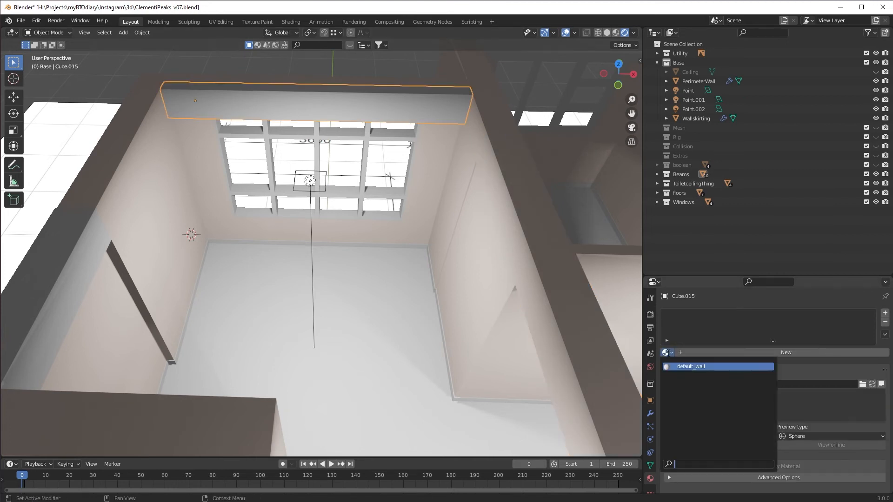
{"action": "left_click", "coordinate": [691, 366]}
Assign the default_wall material to the short beam on the living room's opposite side wall and check the result.
{"action": "middle_click_drag", "start_coordinate": [557, 329], "coordinate": [226, 191]}
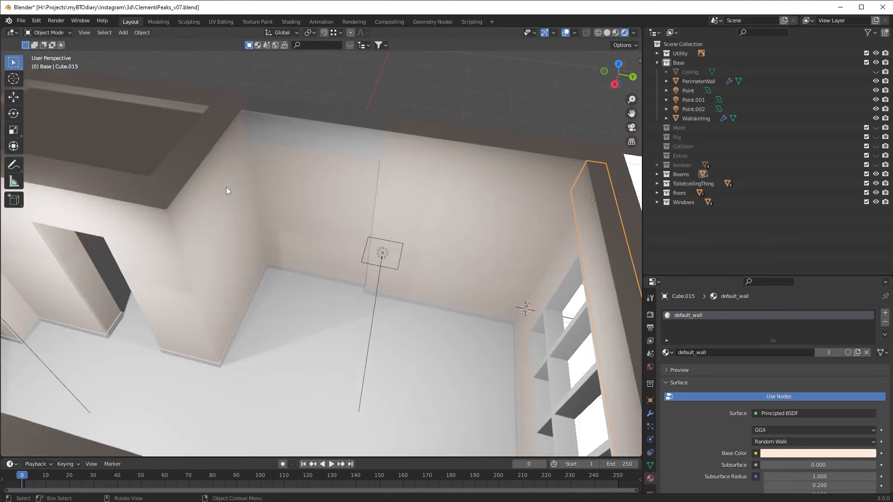
{"action": "left_click", "coordinate": [303, 135]}
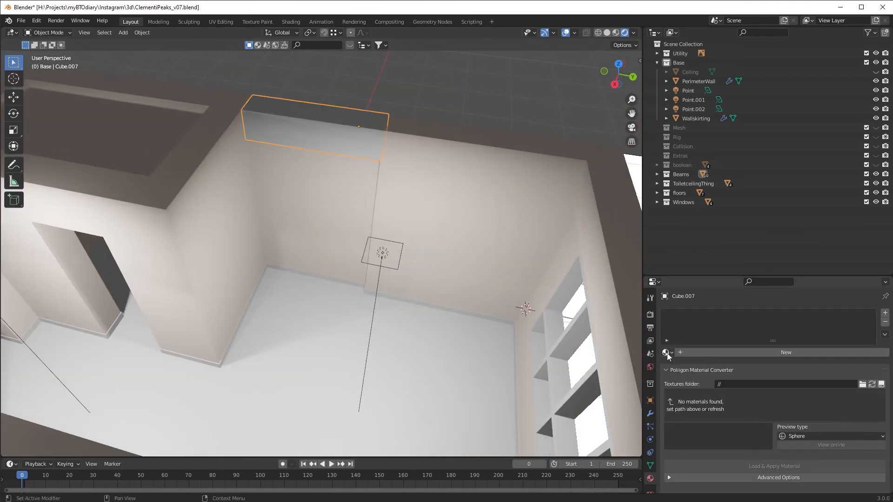
{"action": "left_click", "coordinate": [666, 352]}
{"action": "left_click", "coordinate": [691, 367]}
{"action": "middle_click_drag", "start_coordinate": [353, 260], "coordinate": [351, 282]}
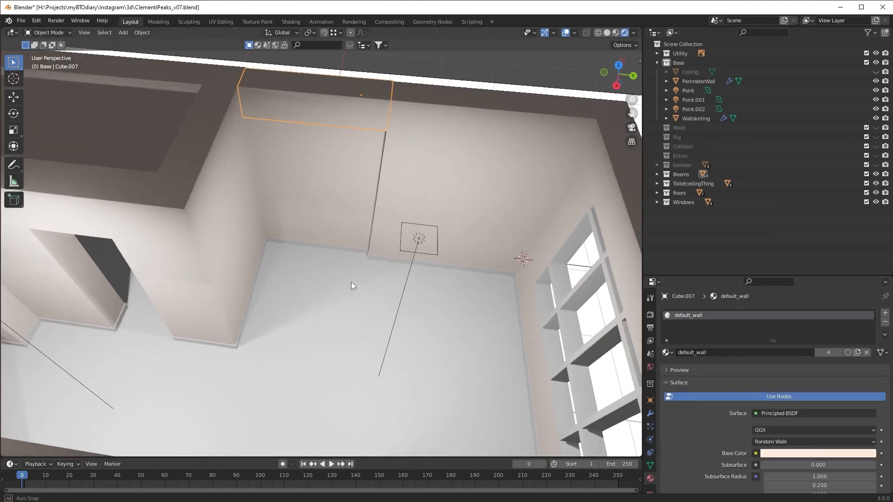
{"action": "middle_click_drag", "start_coordinate": [405, 199], "coordinate": [348, 136]}
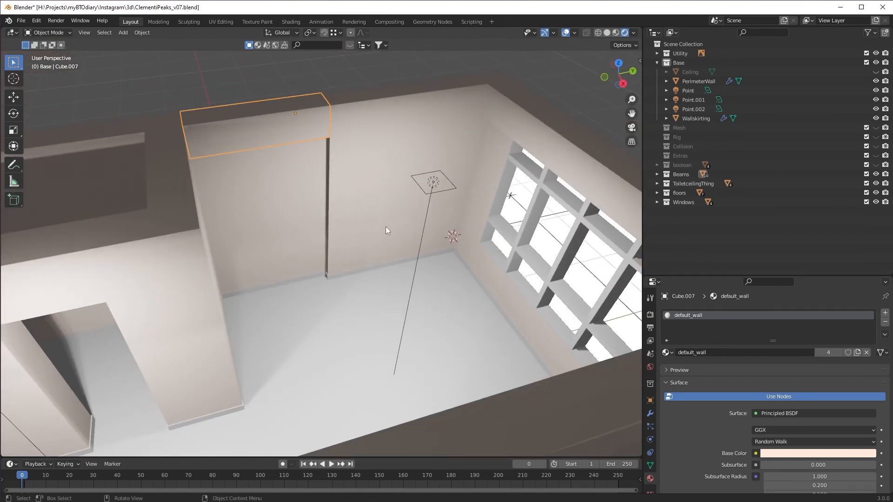
Select the perimeter wall and set the default_wall material's roughness to 0.9.
{"action": "left_click", "coordinate": [359, 175]}
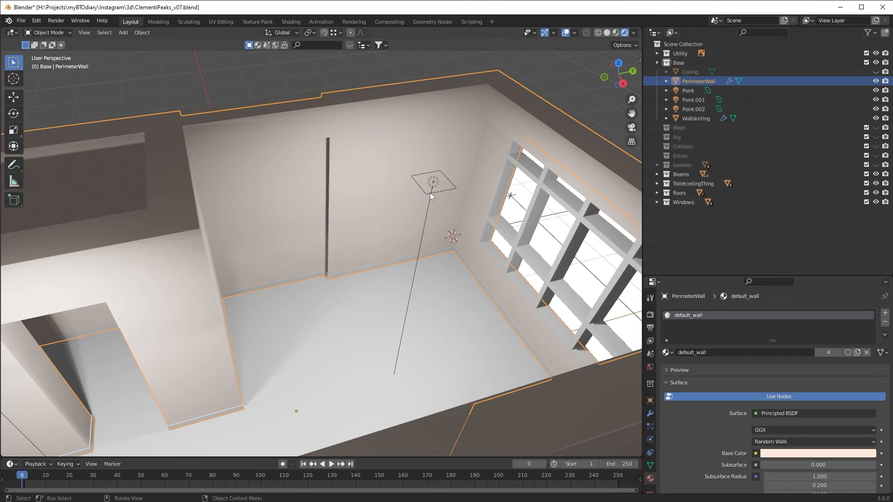
{"action": "middle_click_drag", "start_coordinate": [430, 193], "coordinate": [417, 192]}
{"action": "middle_click_drag", "start_coordinate": [505, 217], "coordinate": [504, 230], "text": "shift"}
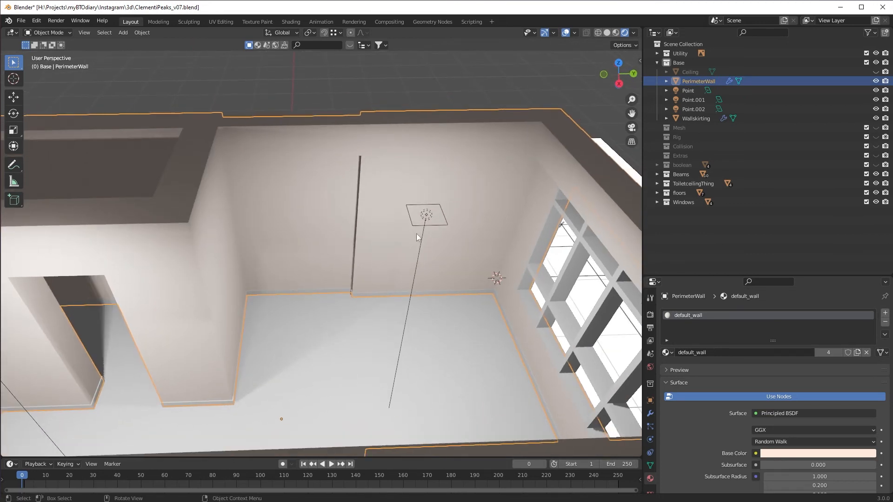
{"action": "middle_click_drag", "start_coordinate": [417, 233], "coordinate": [441, 234]}
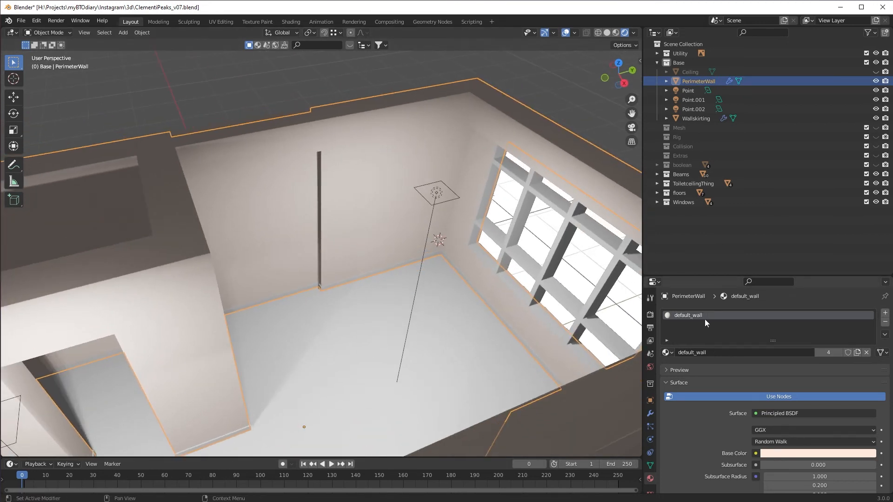
{"action": "scroll", "coordinate": [735, 360], "scroll_direction": "down", "scroll_amount": 10}
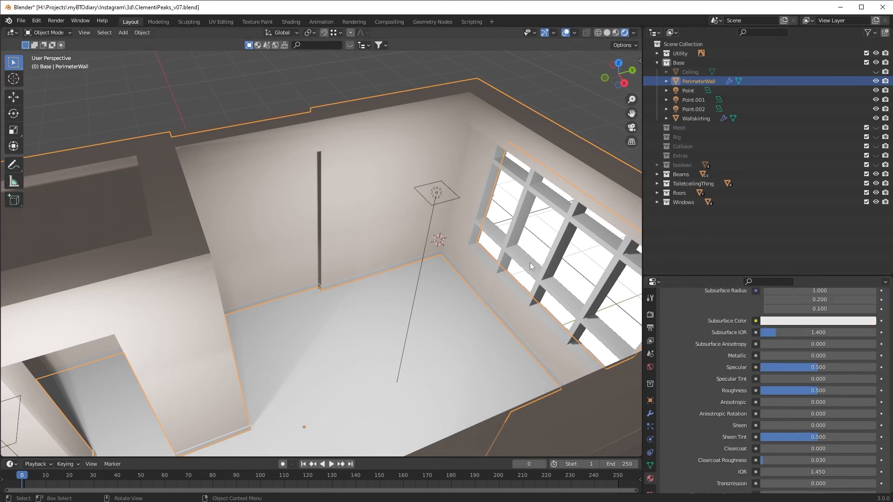
{"action": "scroll", "coordinate": [737, 376], "scroll_direction": "down", "scroll_amount": 5}
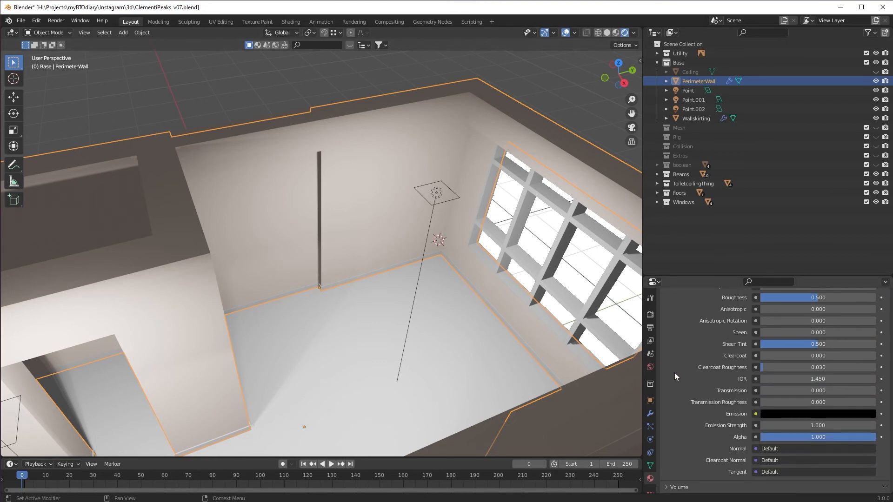
{"action": "scroll", "coordinate": [729, 369], "scroll_direction": "up", "scroll_amount": 1}
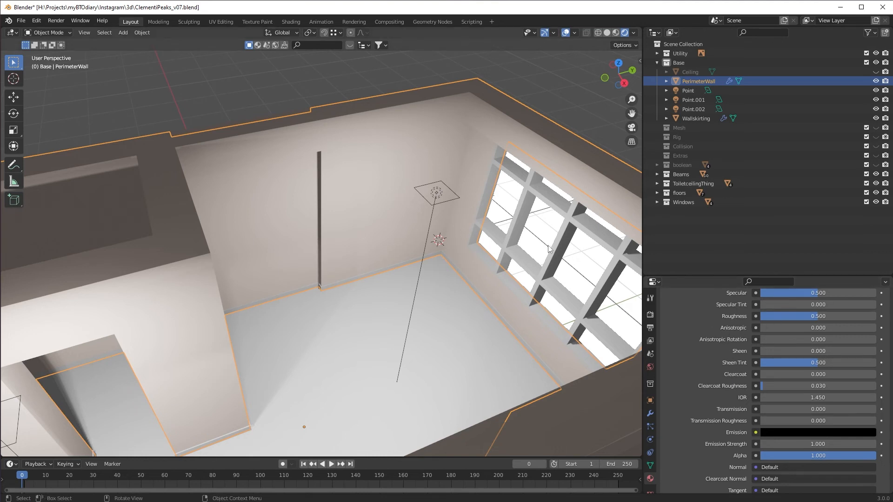
{"action": "left_click_drag", "start_coordinate": [795, 316], "coordinate": [860, 316]}
{"action": "left_click", "coordinate": [860, 317]}
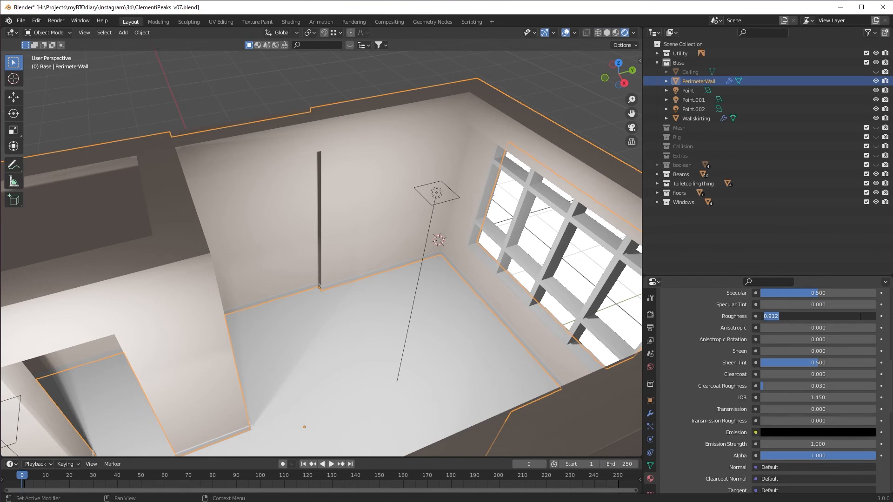
{"action": "type", "text": "0.9"}
{"action": "key", "text": "Return"}
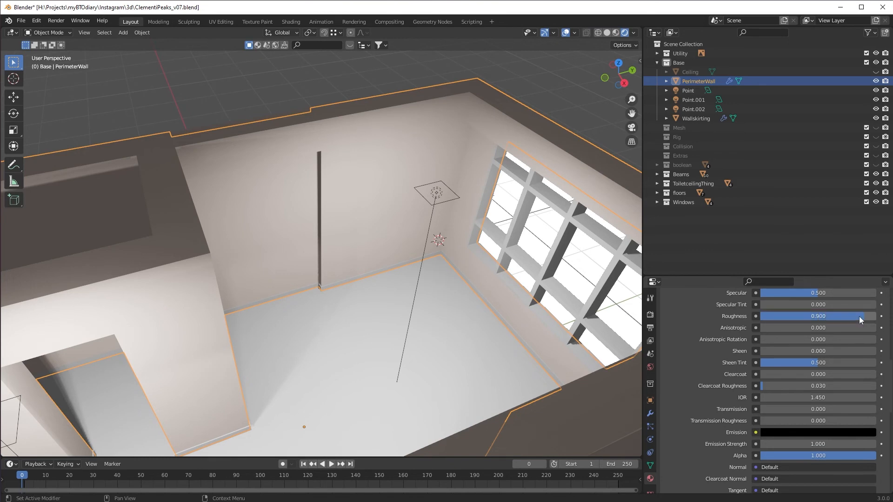
Inspect the living room walls from several close and raised angles to judge the matte finish of the default_wall material.
{"action": "scroll", "coordinate": [456, 311], "scroll_direction": "up", "scroll_amount": 2}
{"action": "middle_click_drag", "start_coordinate": [454, 308], "coordinate": [450, 279]}
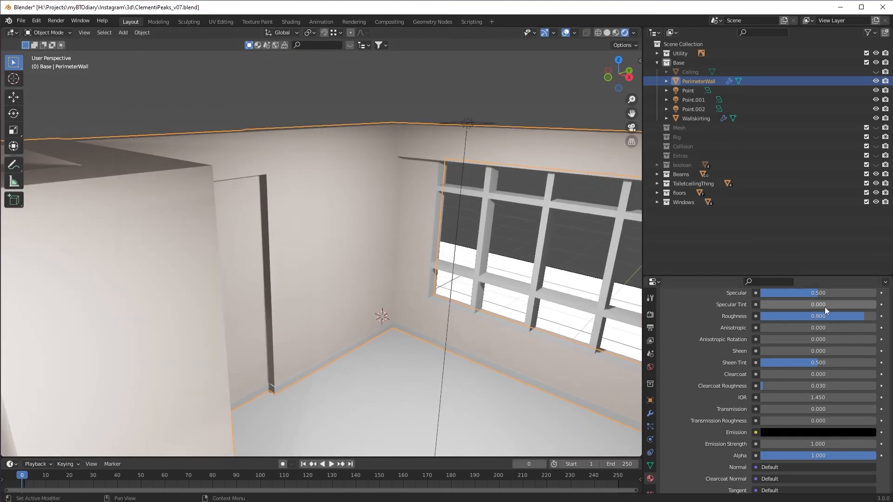
{"action": "middle_click_drag", "start_coordinate": [406, 283], "coordinate": [373, 252]}
{"action": "scroll", "coordinate": [448, 272], "scroll_direction": "up", "scroll_amount": 2}
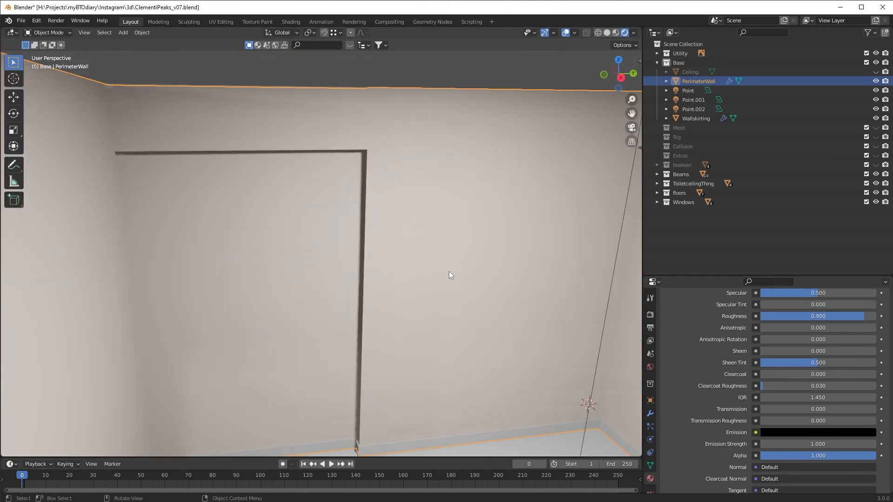
{"action": "middle_click_drag", "start_coordinate": [448, 271], "coordinate": [422, 282]}
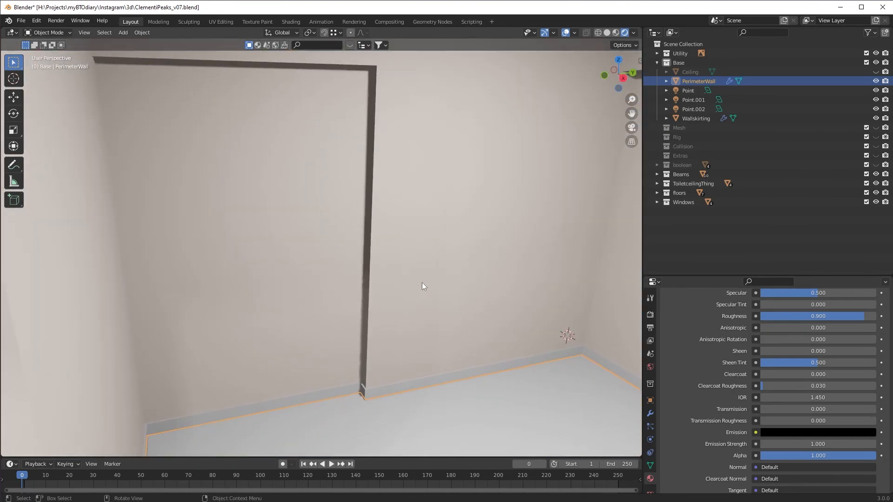
{"action": "middle_click_drag", "start_coordinate": [462, 251], "coordinate": [461, 312], "text": "shift"}
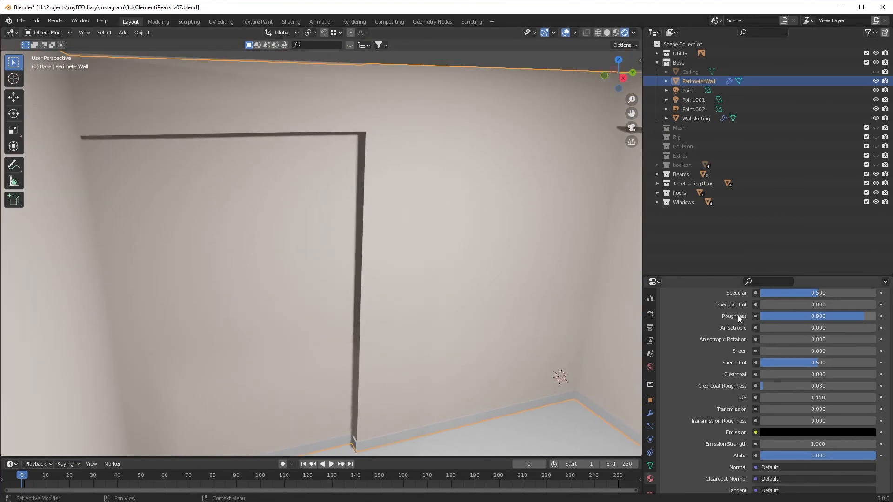
{"action": "middle_click_drag", "start_coordinate": [619, 307], "coordinate": [507, 280]}
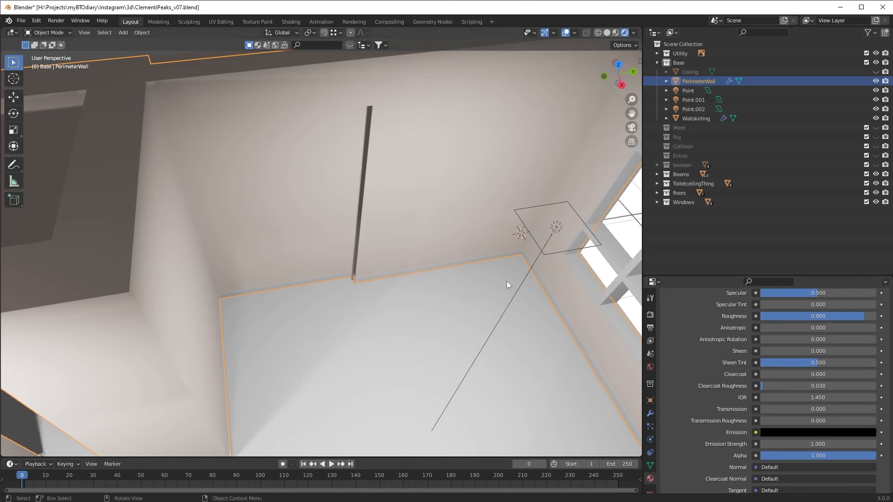
{"action": "scroll", "coordinate": [507, 281], "scroll_direction": "down", "scroll_amount": 2}
Review the default_wall material's surface settings, from its name and base color through specular, roughness, clearcoat and alpha.
{"action": "scroll", "coordinate": [799, 354], "scroll_direction": "up", "scroll_amount": 6}
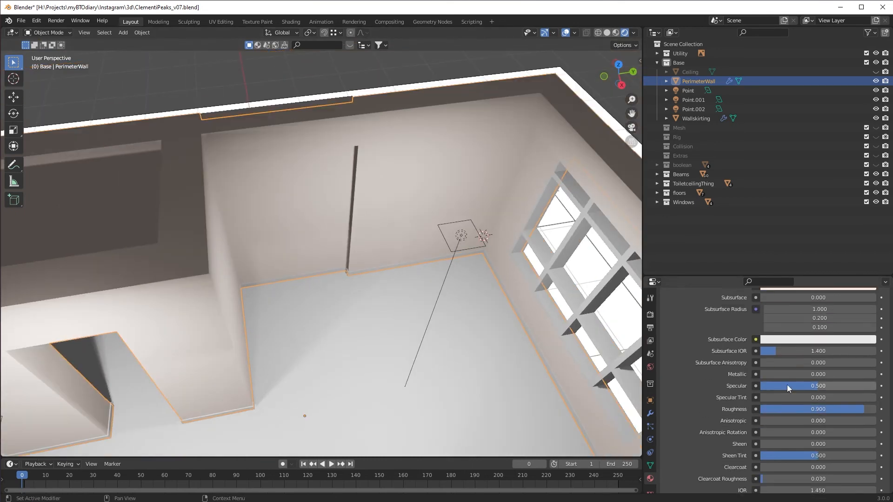
{"action": "scroll", "coordinate": [774, 383], "scroll_direction": "down", "scroll_amount": 3}
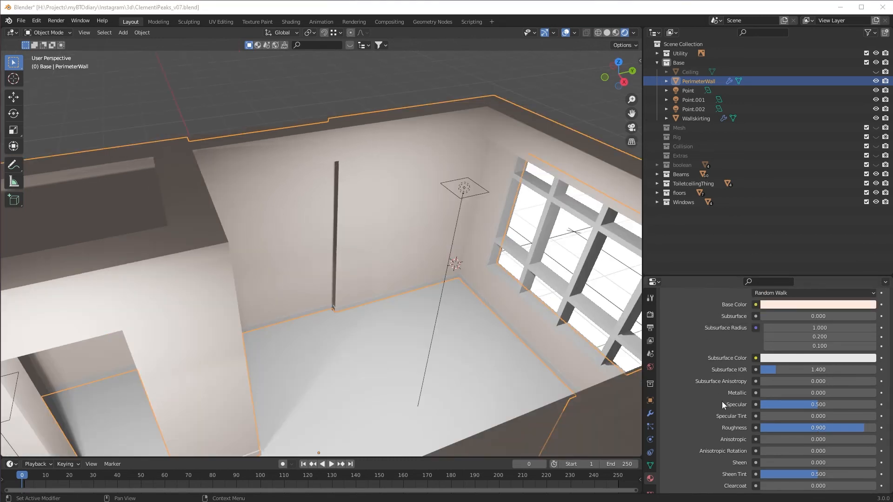
{"action": "scroll", "coordinate": [721, 403], "scroll_direction": "up", "scroll_amount": 2}
{"action": "scroll", "coordinate": [721, 403], "scroll_direction": "up", "scroll_amount": 6}
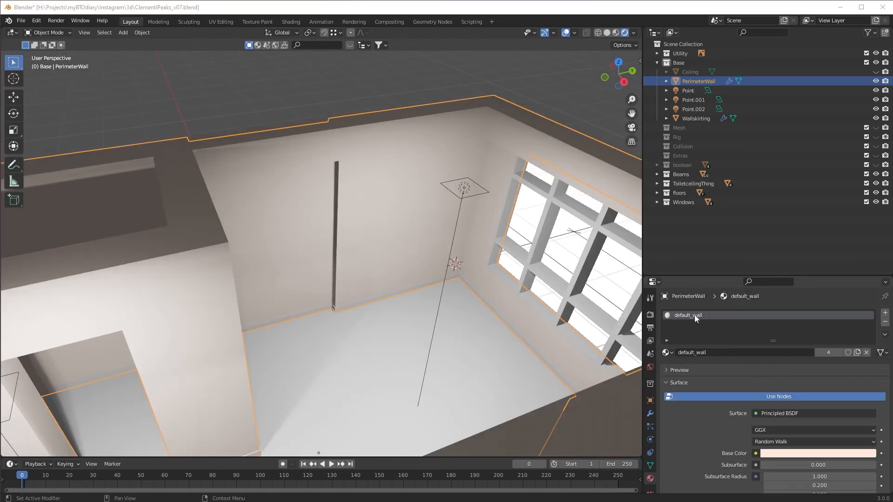
{"action": "scroll", "coordinate": [771, 435], "scroll_direction": "down", "scroll_amount": 8}
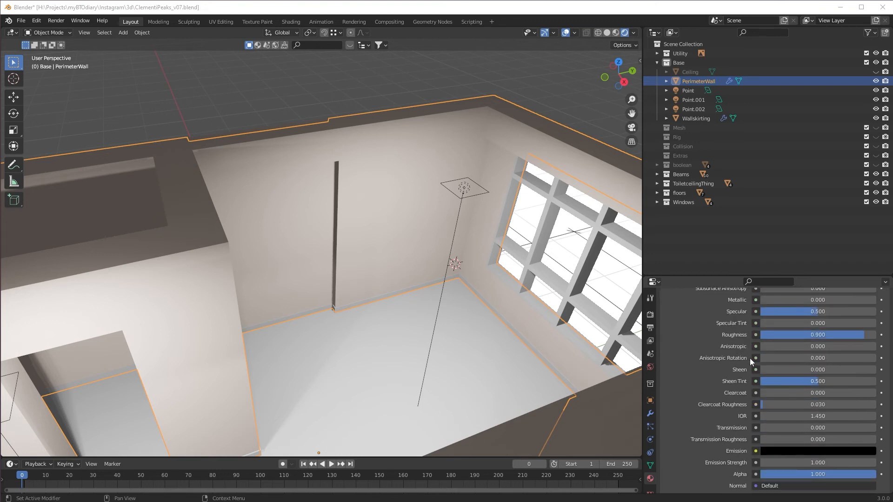
{"action": "scroll", "coordinate": [802, 430], "scroll_direction": "up", "scroll_amount": 8}
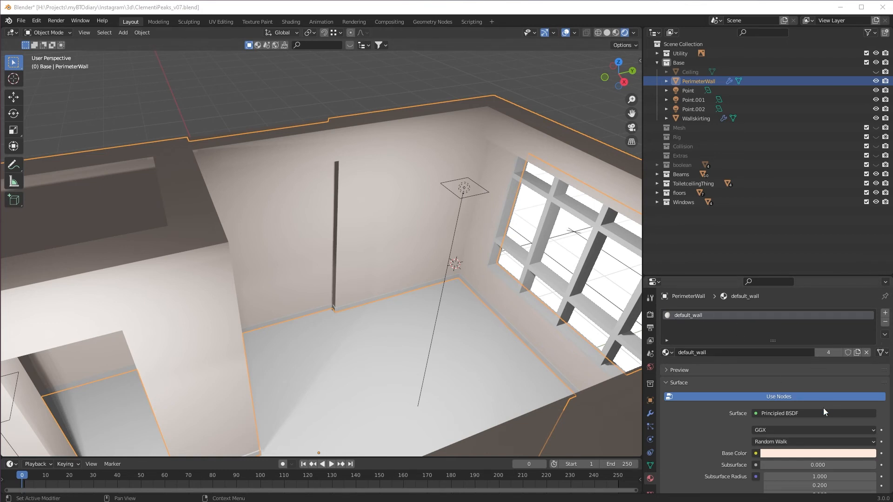
{"action": "scroll", "coordinate": [824, 408], "scroll_direction": "down", "scroll_amount": 10}
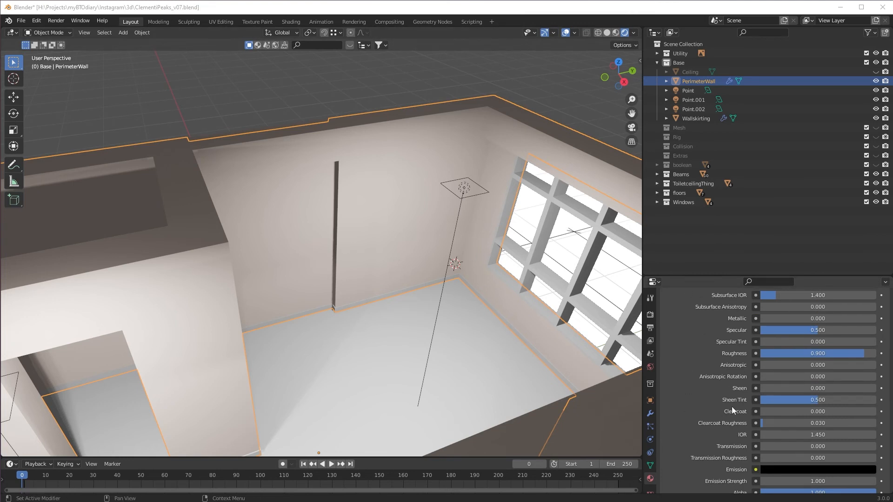
{"action": "scroll", "coordinate": [821, 357], "scroll_direction": "down", "scroll_amount": 5}
{"action": "scroll", "coordinate": [790, 433], "scroll_direction": "up", "scroll_amount": 15}
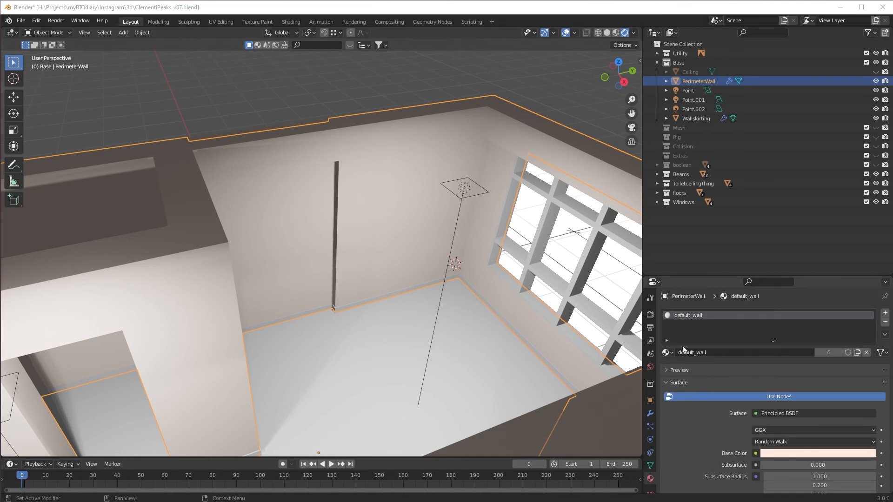
{"action": "scroll", "coordinate": [791, 442], "scroll_direction": "down", "scroll_amount": 8}
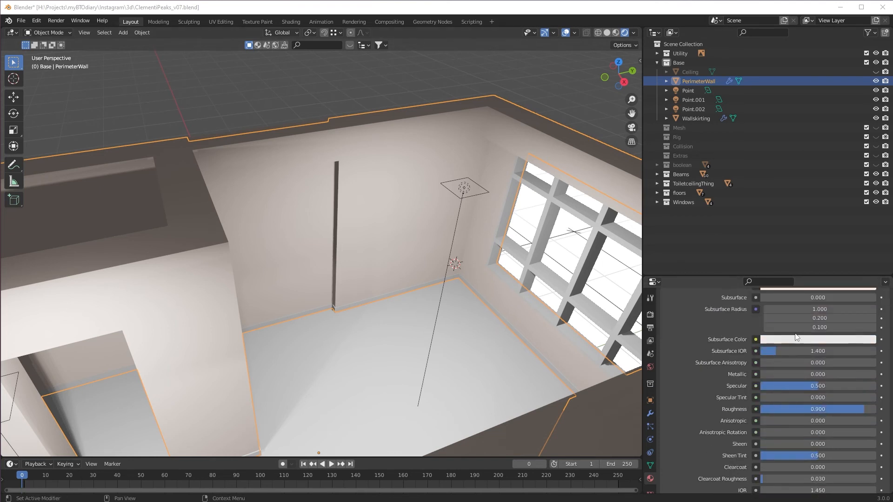
{"action": "scroll", "coordinate": [772, 415], "scroll_direction": "up", "scroll_amount": 8}
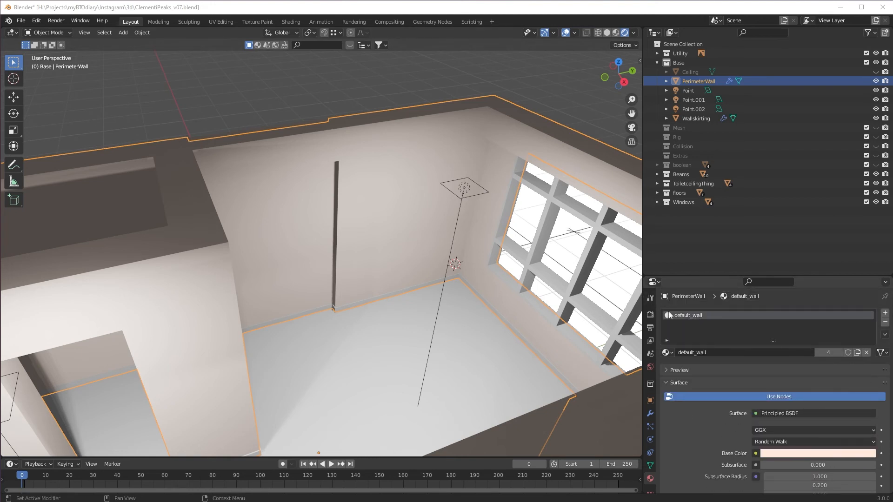
Duplicate the perimeter wall's default_wall material as a separate material and rename the copy red_wall.
{"action": "left_click", "coordinate": [856, 353]}
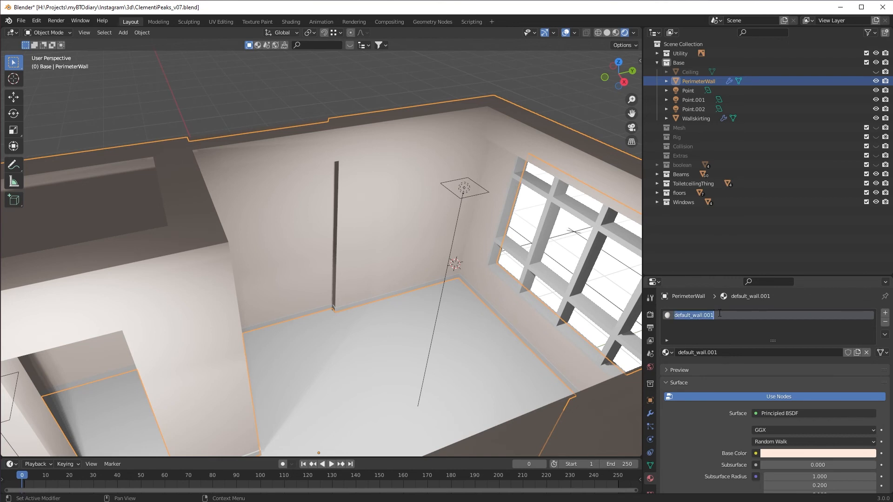
{"action": "type", "text": "red_wall"}
{"action": "key", "text": "Return"}
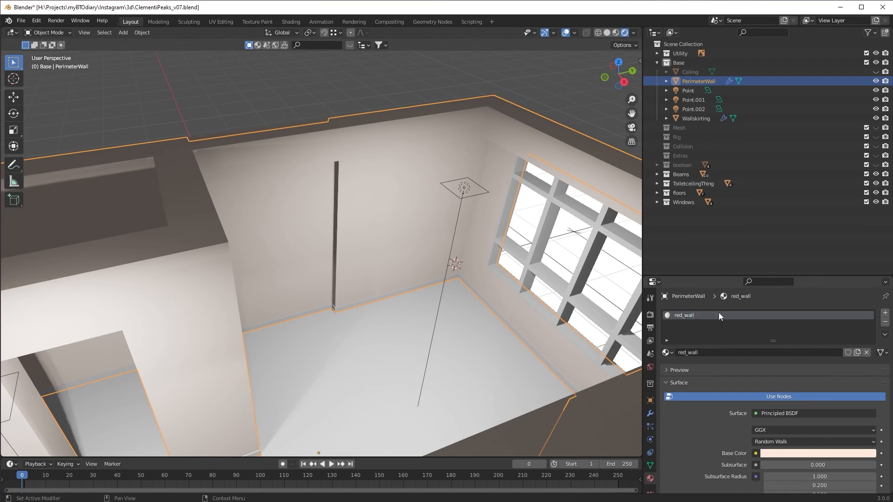
Change the red_wall material's base color to a bright red and review its other surface settings.
{"action": "left_click", "coordinate": [794, 454]}
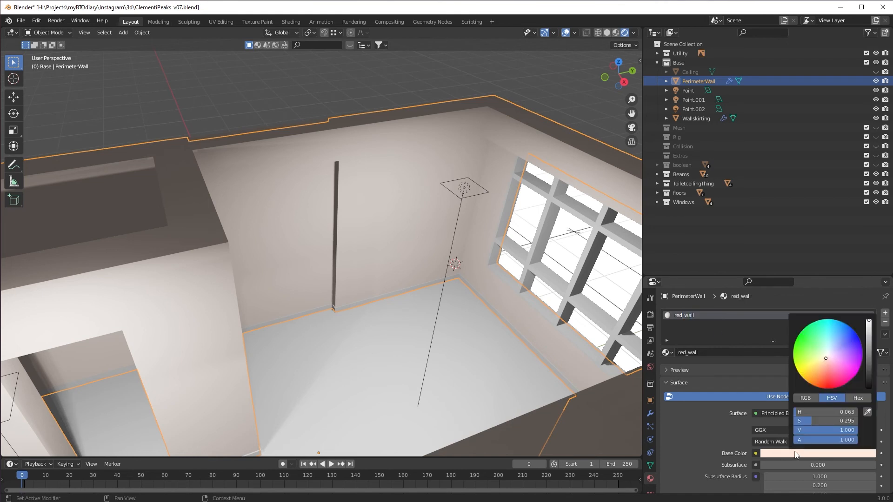
{"action": "left_click_drag", "start_coordinate": [834, 368], "coordinate": [826, 379]}
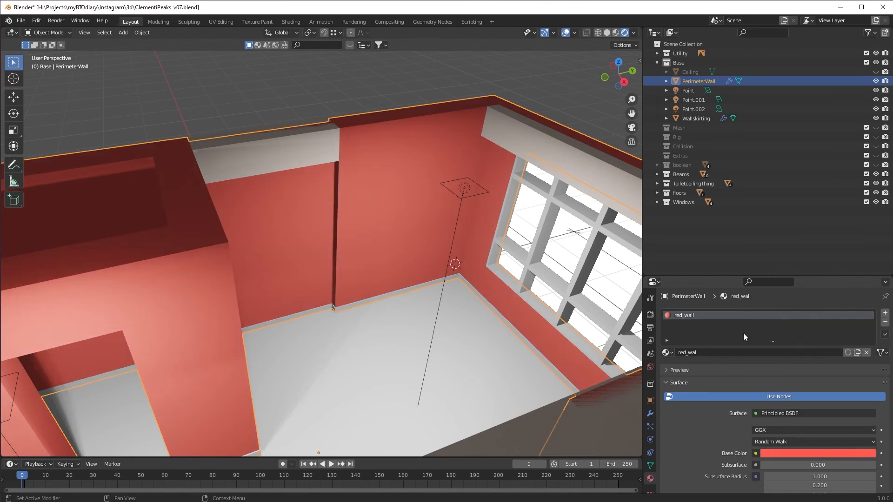
{"action": "scroll", "coordinate": [773, 418], "scroll_direction": "down", "scroll_amount": 6}
{"action": "scroll", "coordinate": [708, 356], "scroll_direction": "up", "scroll_amount": 6}
{"action": "scroll", "coordinate": [790, 418], "scroll_direction": "down", "scroll_amount": 12}
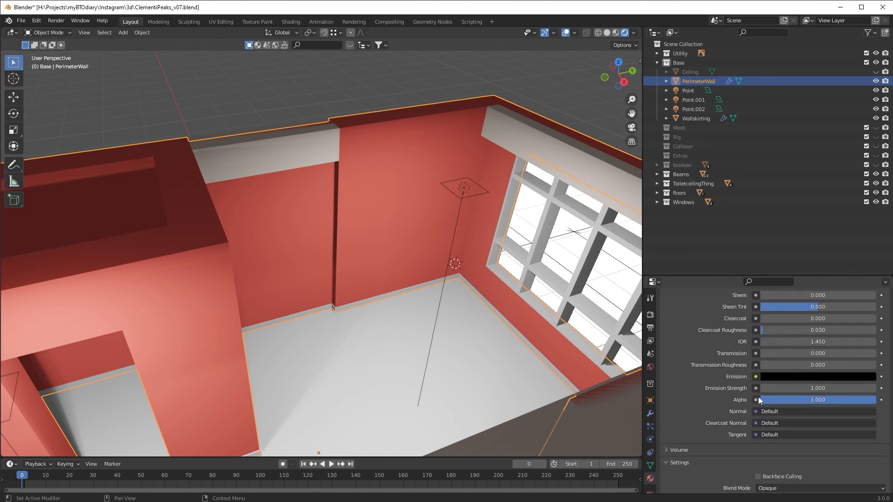
{"action": "scroll", "coordinate": [758, 393], "scroll_direction": "up", "scroll_amount": 2}
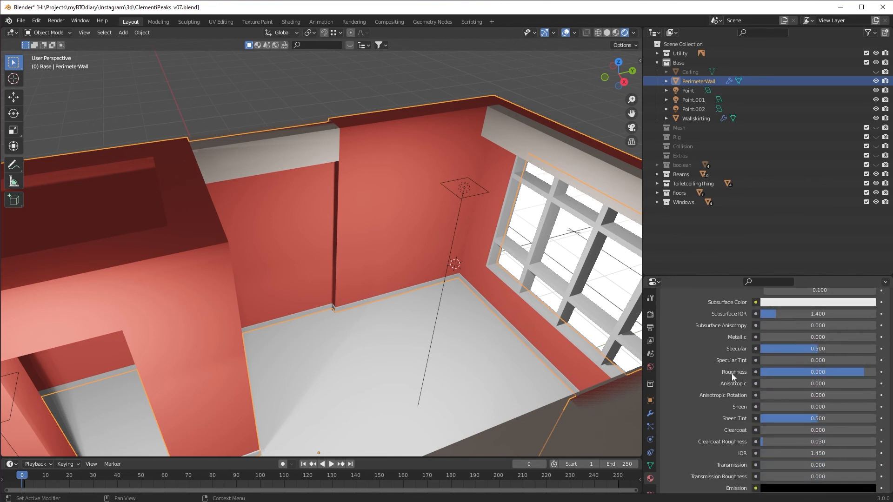
{"action": "scroll", "coordinate": [762, 400], "scroll_direction": "up", "scroll_amount": 10}
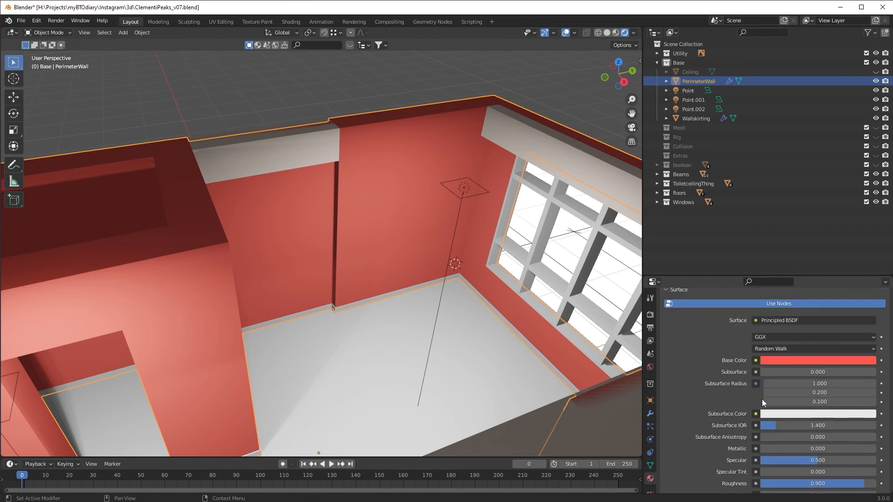
{"action": "scroll", "coordinate": [689, 314], "scroll_direction": "up", "scroll_amount": 1}
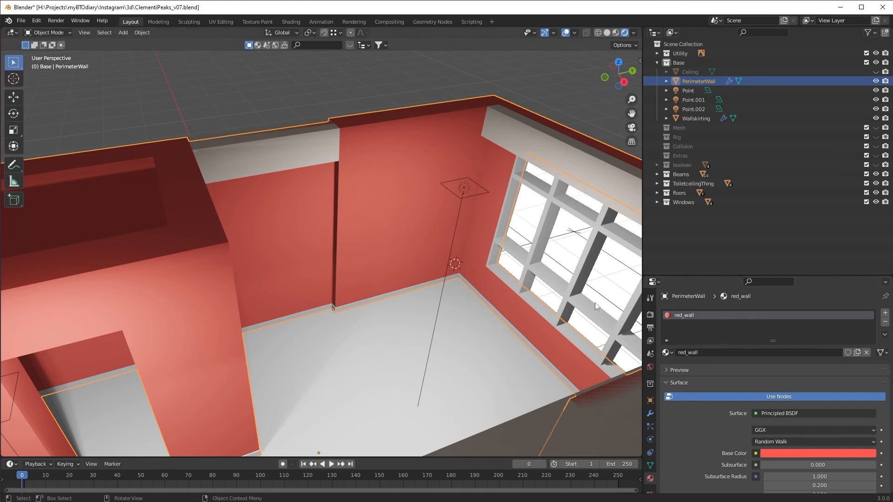
Remove red_wall from the perimeter wall and assign the existing default_wall material in its place.
{"action": "left_click", "coordinate": [885, 323]}
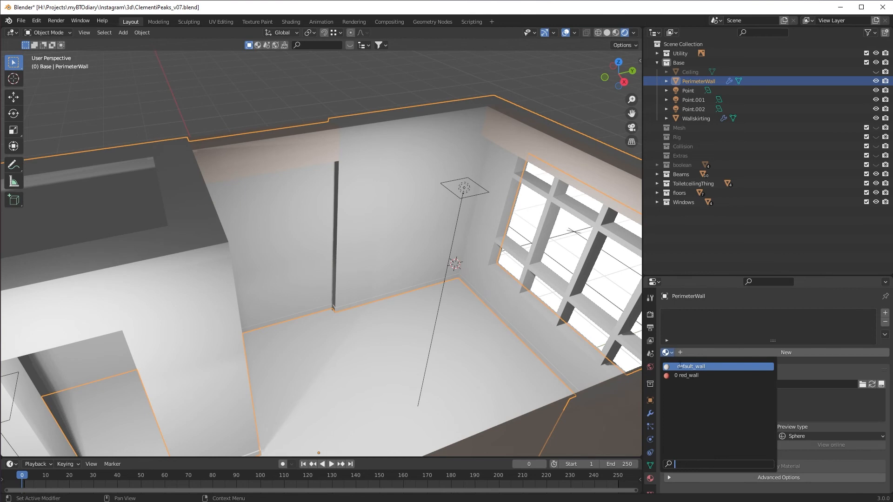
{"action": "left_click", "coordinate": [682, 367]}
{"action": "middle_click_drag", "start_coordinate": [502, 295], "coordinate": [461, 284]}
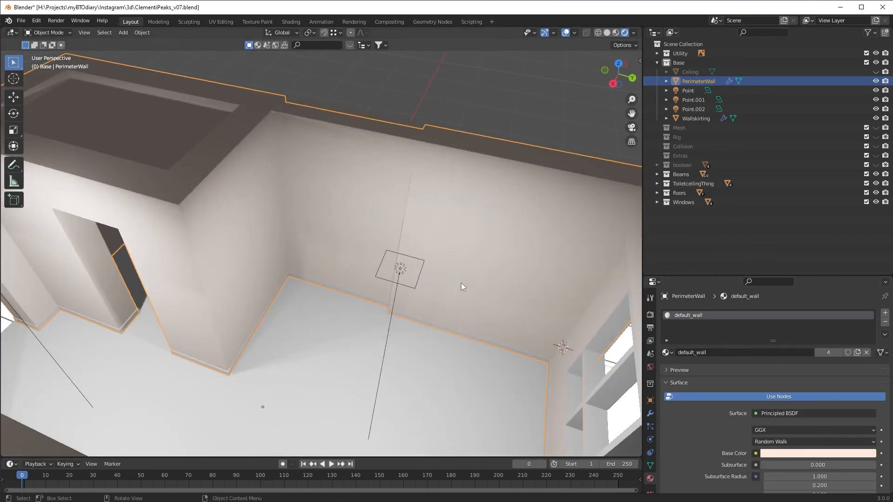
{"action": "scroll", "coordinate": [511, 280], "scroll_direction": "up", "scroll_amount": 4}
{"action": "middle_click_drag", "start_coordinate": [540, 279], "coordinate": [507, 311], "text": "shift"}
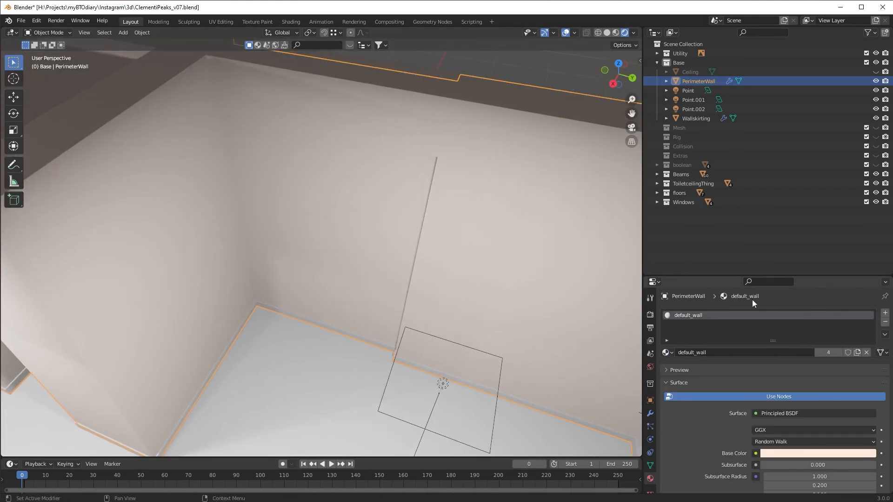
Add a second material slot to the perimeter wall and fill it with the existing red_wall material.
{"action": "left_click", "coordinate": [886, 313]}
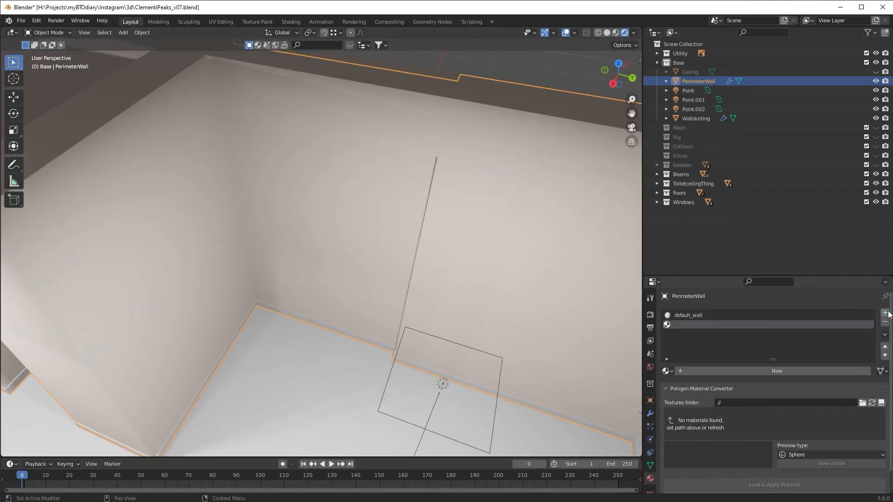
{"action": "left_click", "coordinate": [667, 371]}
{"action": "left_click", "coordinate": [681, 395]}
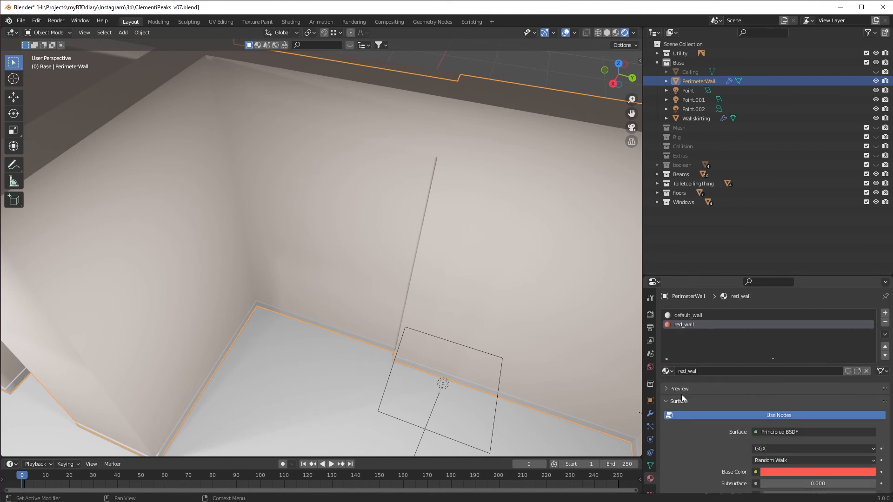
In Edit Mode, select the faces of both segments of the long living room wall beside the windows.
{"action": "scroll", "coordinate": [464, 319], "scroll_direction": "down", "scroll_amount": 3}
{"action": "middle_click_drag", "start_coordinate": [464, 319], "coordinate": [423, 247]}
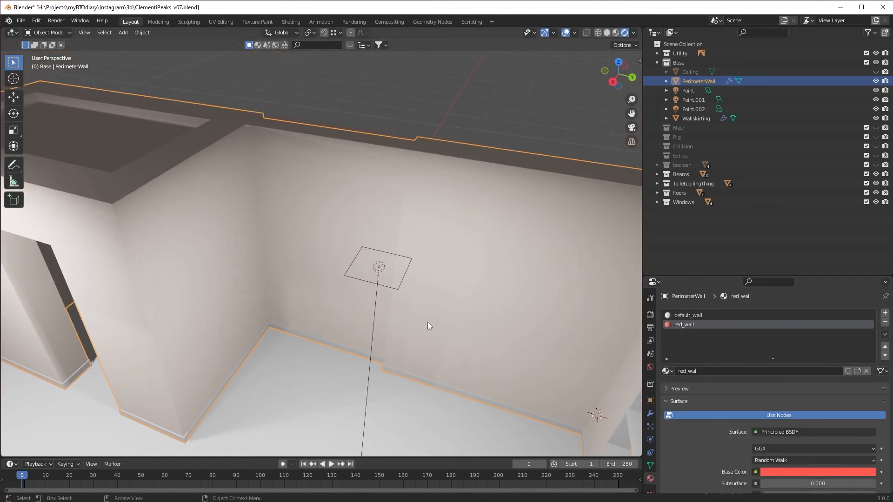
{"action": "scroll", "coordinate": [467, 305], "scroll_direction": "down", "scroll_amount": 2}
{"action": "middle_click_drag", "start_coordinate": [467, 304], "coordinate": [416, 294]}
{"action": "key", "text": "Tab"}
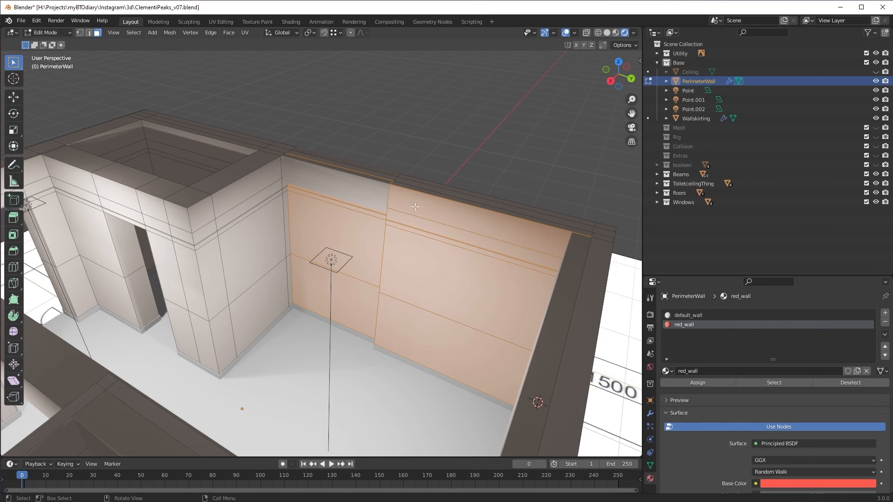
{"action": "left_click", "coordinate": [339, 187]}
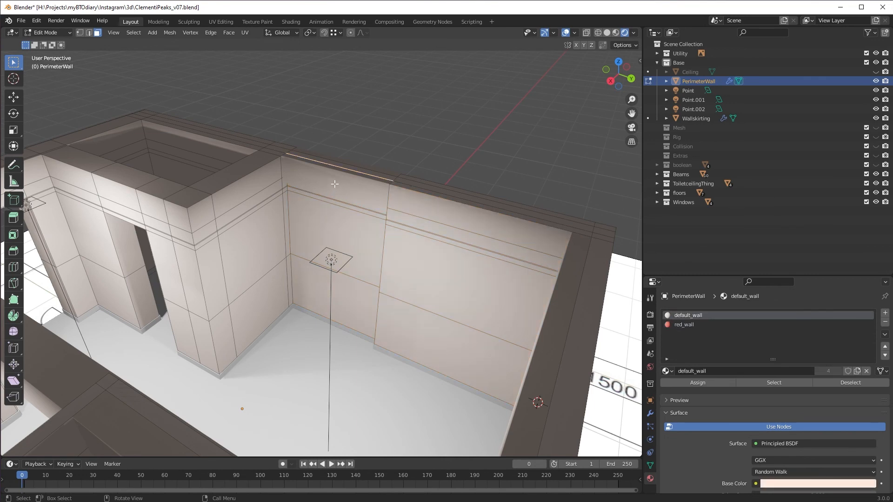
{"action": "left_click_drag", "start_coordinate": [333, 184], "coordinate": [365, 301]}
{"action": "middle_click_drag", "start_coordinate": [403, 281], "coordinate": [428, 272]}
{"action": "left_click_drag", "start_coordinate": [405, 194], "coordinate": [420, 248], "text": "shift"}
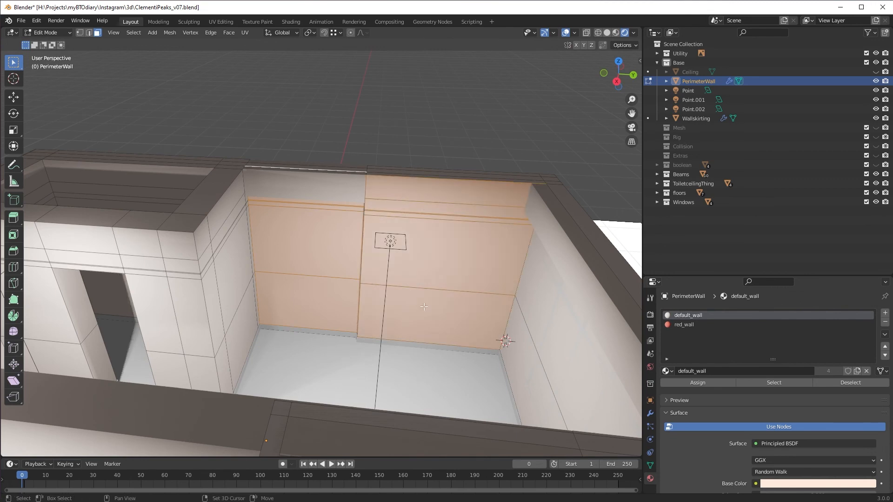
Add the narrow side face between the two wall segments to the selection and assign red_wall to all selected faces.
{"action": "middle_click_drag", "start_coordinate": [421, 249], "coordinate": [350, 260]}
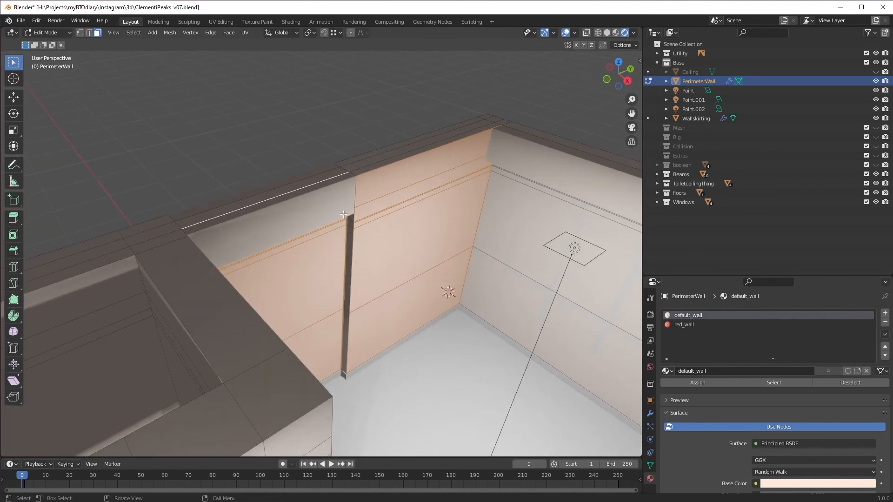
{"action": "left_click_drag", "start_coordinate": [346, 197], "coordinate": [362, 348], "text": "shift"}
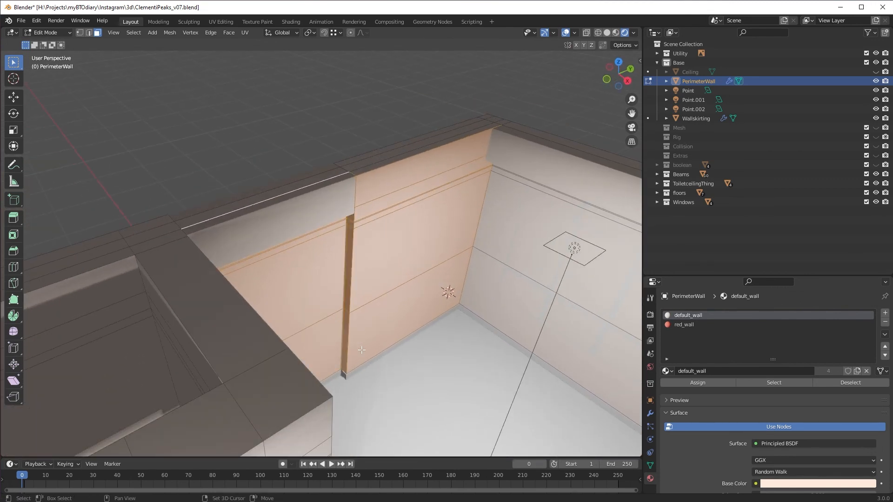
{"action": "middle_click_drag", "start_coordinate": [361, 347], "coordinate": [376, 401]}
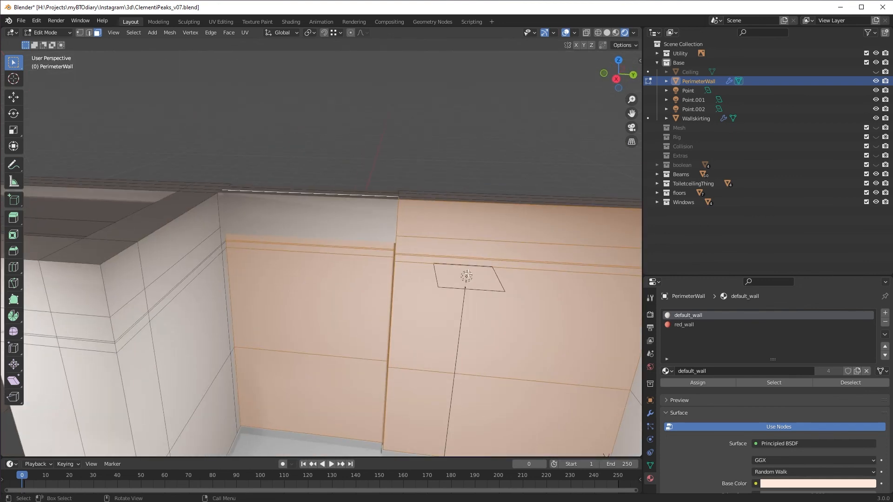
{"action": "scroll", "coordinate": [468, 274], "scroll_direction": "down", "scroll_amount": 1}
{"action": "left_click", "coordinate": [684, 326]}
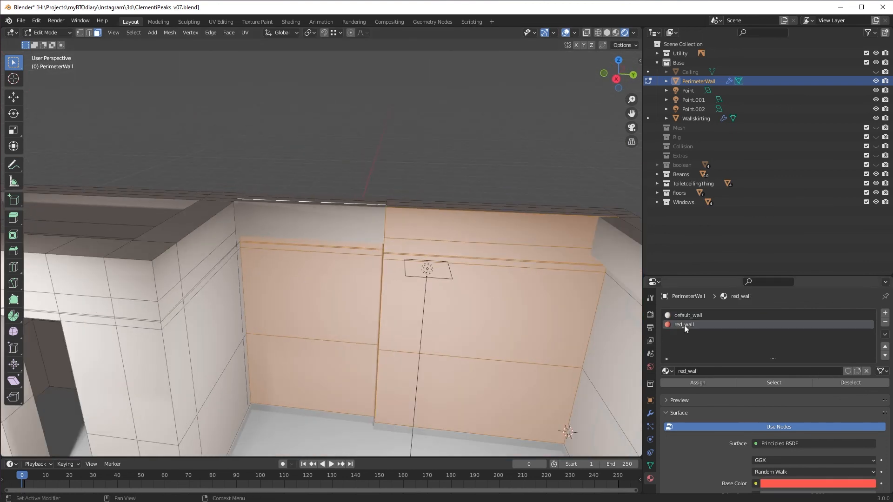
{"action": "left_click", "coordinate": [708, 380]}
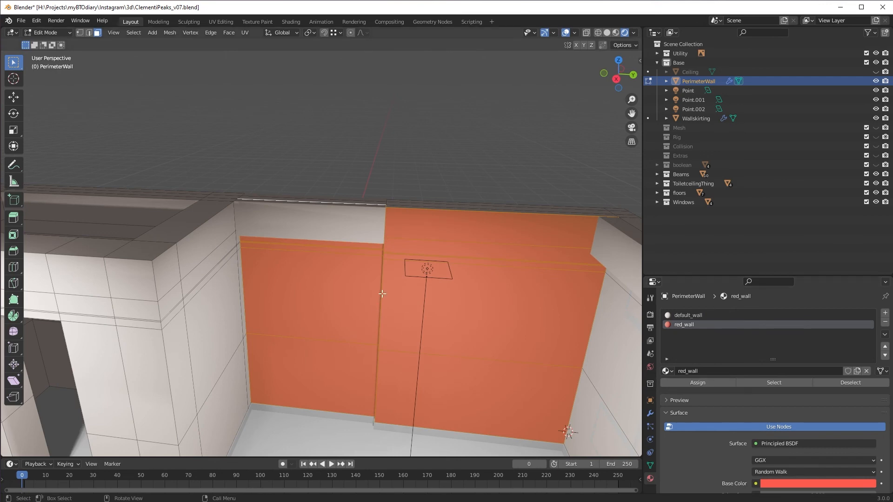
{"action": "middle_click_drag", "start_coordinate": [418, 279], "coordinate": [431, 322]}
{"action": "scroll", "coordinate": [441, 314], "scroll_direction": "down", "scroll_amount": 2}
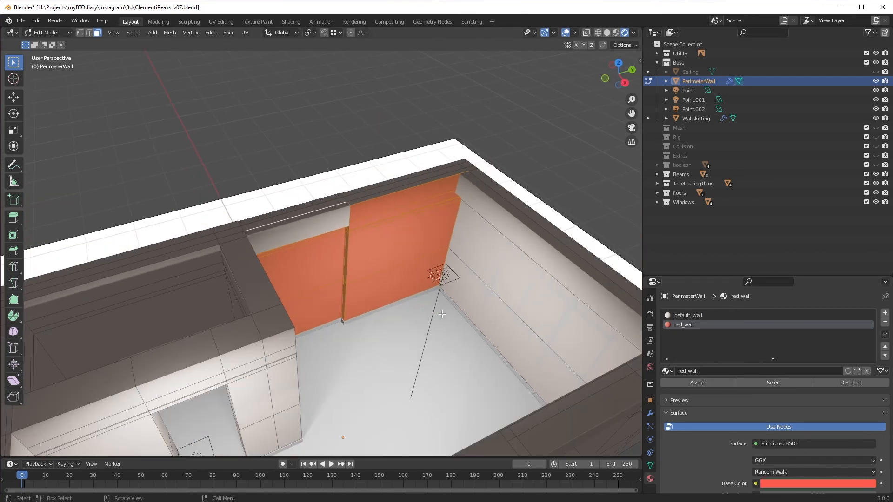
{"action": "key", "text": "Tab"}
{"action": "middle_click_drag", "start_coordinate": [441, 313], "coordinate": [449, 313]}
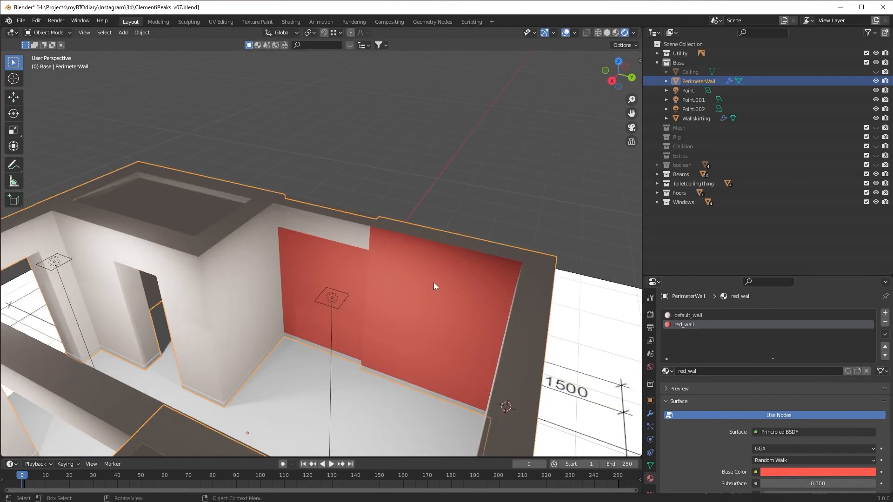
{"action": "scroll", "coordinate": [435, 286], "scroll_direction": "up", "scroll_amount": 1}
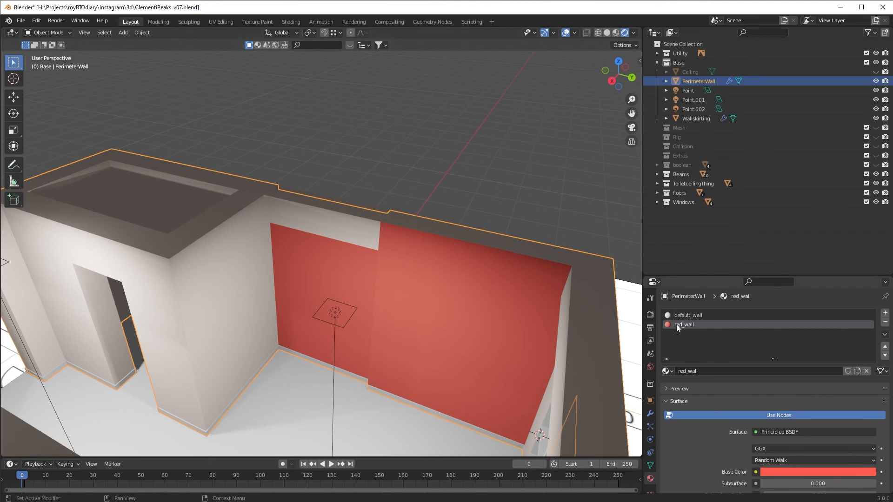
Change the material of the beam above the shorter red wall segment from default_wall to red_wall.
{"action": "left_click", "coordinate": [339, 236]}
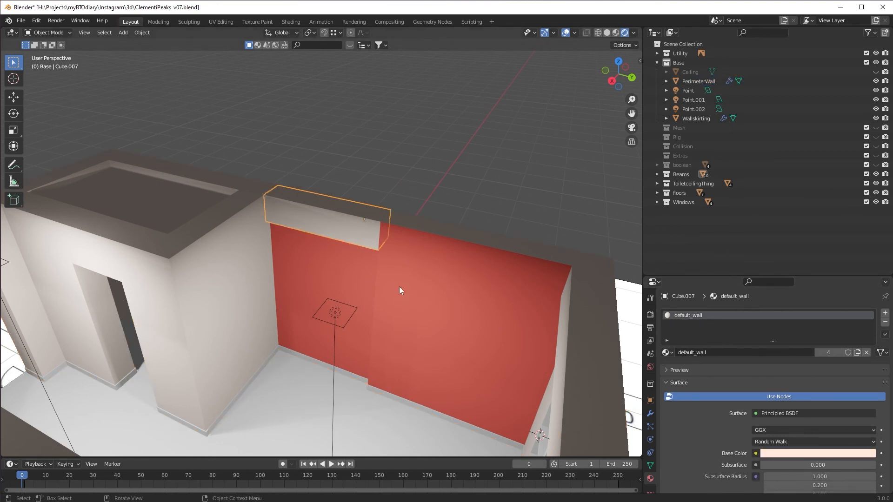
{"action": "middle_click_drag", "start_coordinate": [400, 291], "coordinate": [457, 293]}
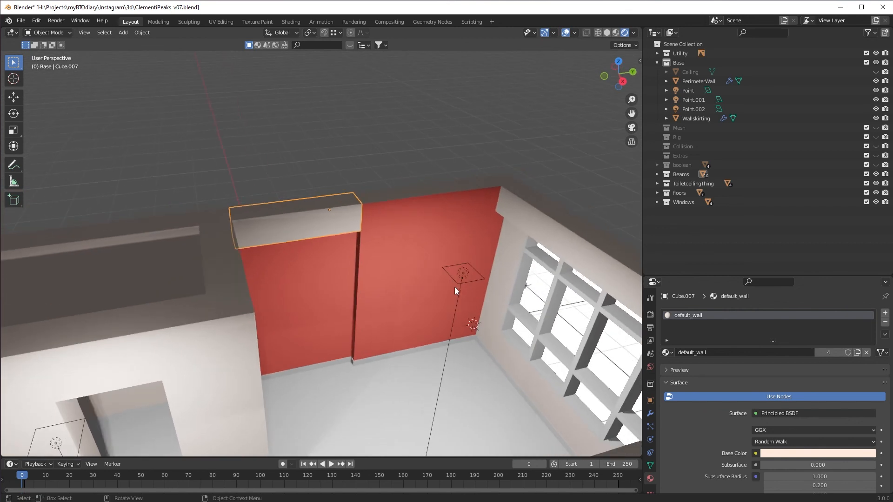
{"action": "left_click", "coordinate": [668, 352]}
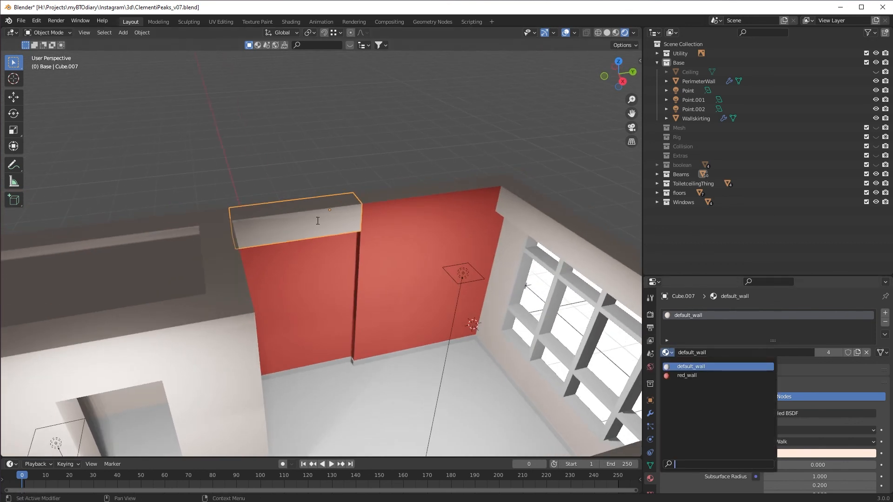
{"action": "left_click", "coordinate": [697, 375]}
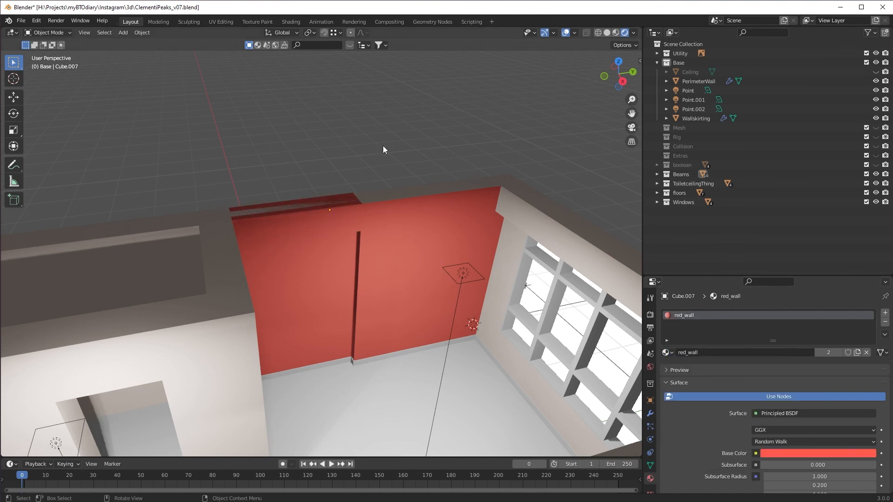
{"action": "middle_click_drag", "start_coordinate": [476, 287], "coordinate": [378, 288]}
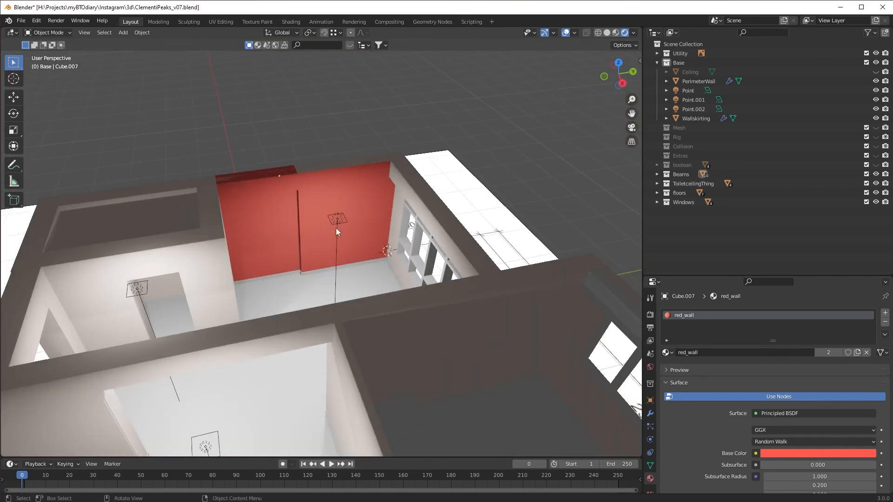
Try the existing red_wall material on the living and dining room floor.
{"action": "middle_click_drag", "start_coordinate": [337, 230], "coordinate": [321, 274]}
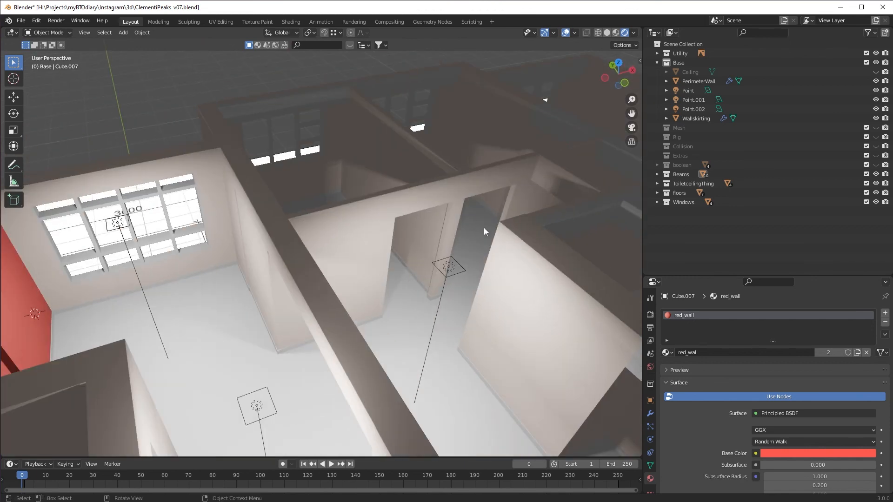
{"action": "middle_click_drag", "start_coordinate": [520, 346], "coordinate": [408, 299]}
{"action": "middle_click_drag", "start_coordinate": [350, 224], "coordinate": [459, 209]}
{"action": "left_click", "coordinate": [372, 207]}
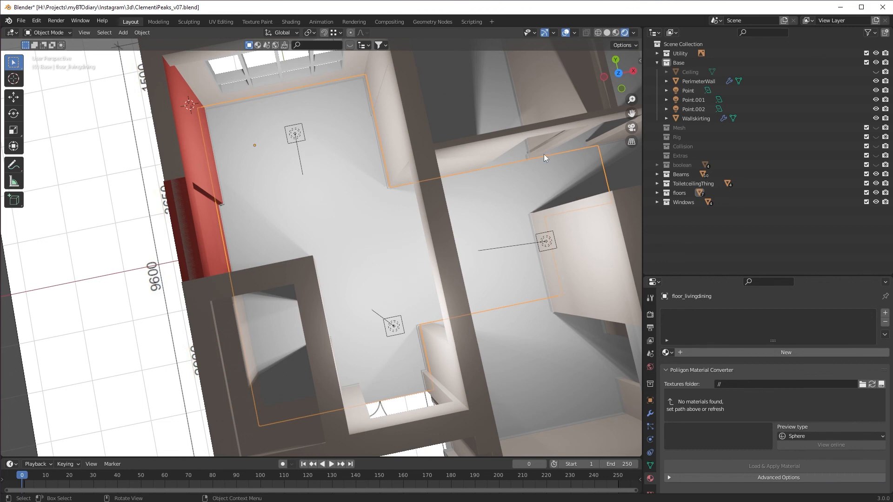
{"action": "scroll", "coordinate": [375, 337], "scroll_direction": "up", "scroll_amount": 4}
{"action": "middle_click_drag", "start_coordinate": [438, 313], "coordinate": [289, 149]}
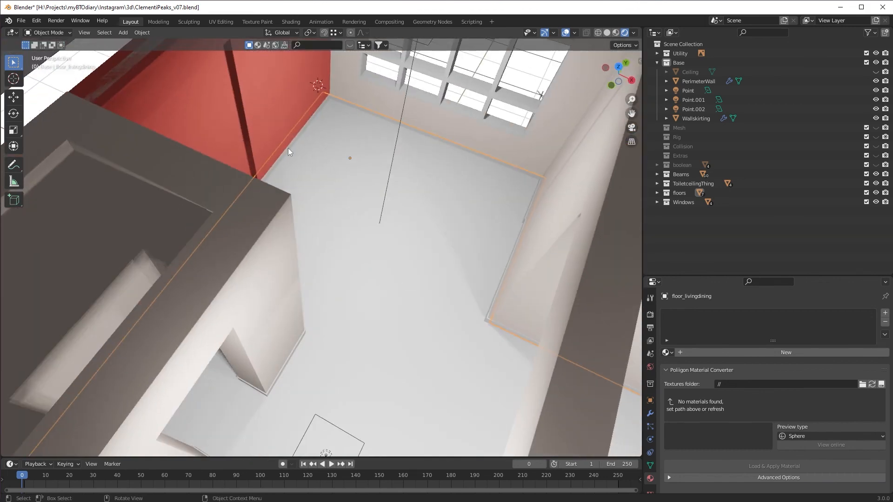
{"action": "middle_click_drag", "start_coordinate": [414, 263], "coordinate": [383, 243]}
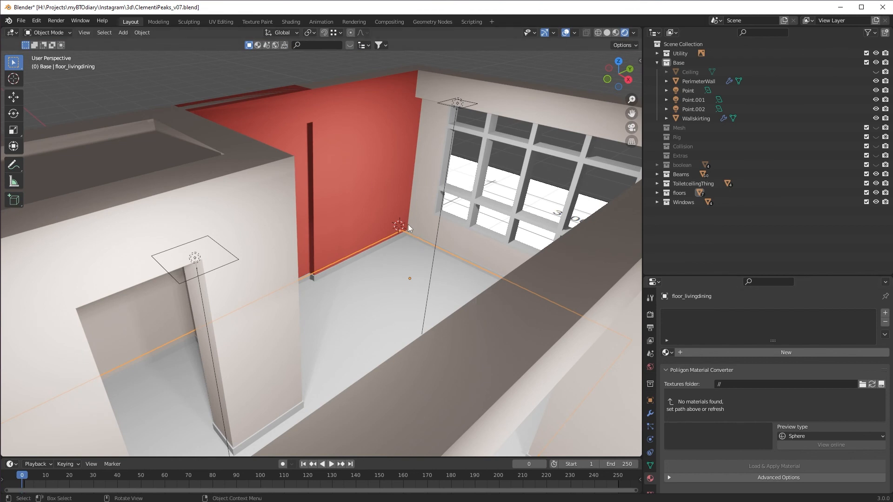
{"action": "left_click", "coordinate": [667, 352]}
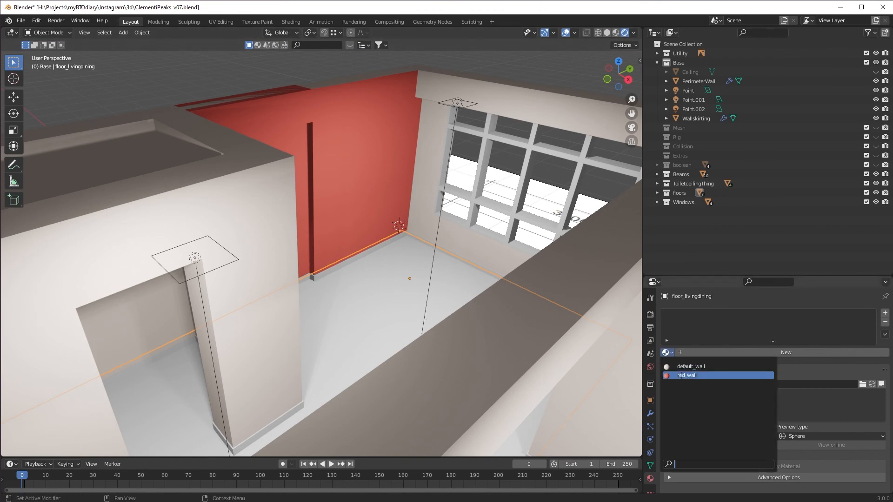
{"action": "left_click", "coordinate": [679, 376]}
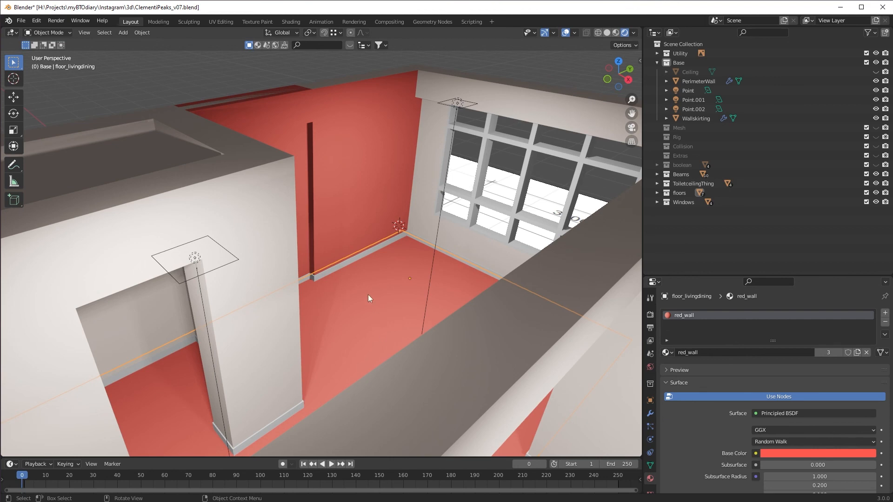
Replace the living and dining room floor's material with default_wall.
{"action": "left_click", "coordinate": [367, 256]}
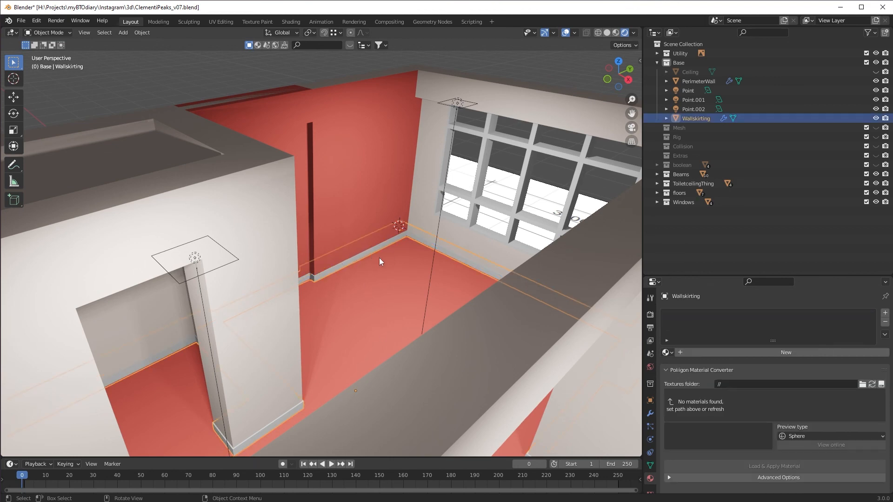
{"action": "left_click", "coordinate": [332, 325]}
{"action": "middle_click_drag", "start_coordinate": [354, 306], "coordinate": [465, 335]}
{"action": "left_click", "coordinate": [670, 353]}
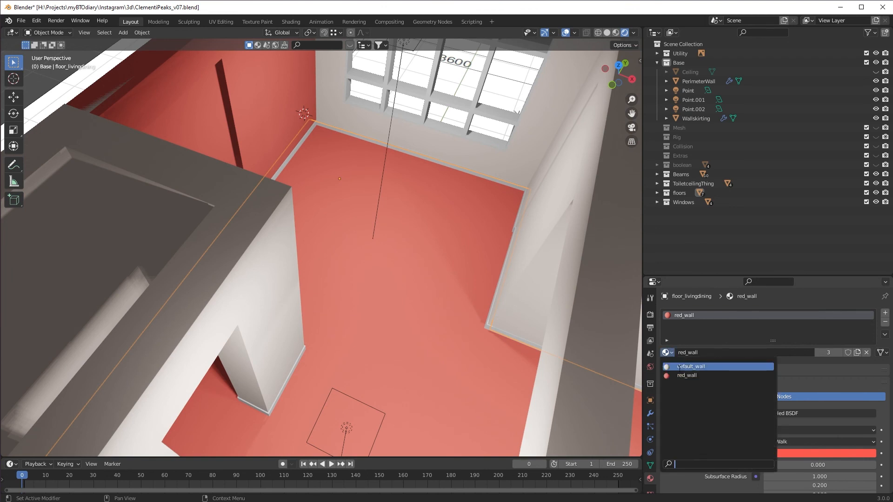
{"action": "left_click", "coordinate": [680, 367]}
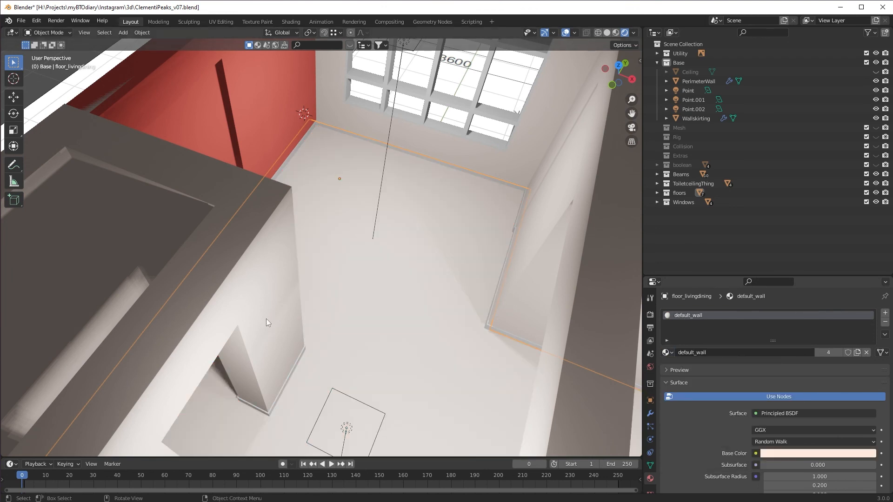
Browse the BlenderKit library's ready-made materials, then hide the asset bar.
{"action": "left_click", "coordinate": [257, 46]}
{"action": "left_click", "coordinate": [307, 46]}
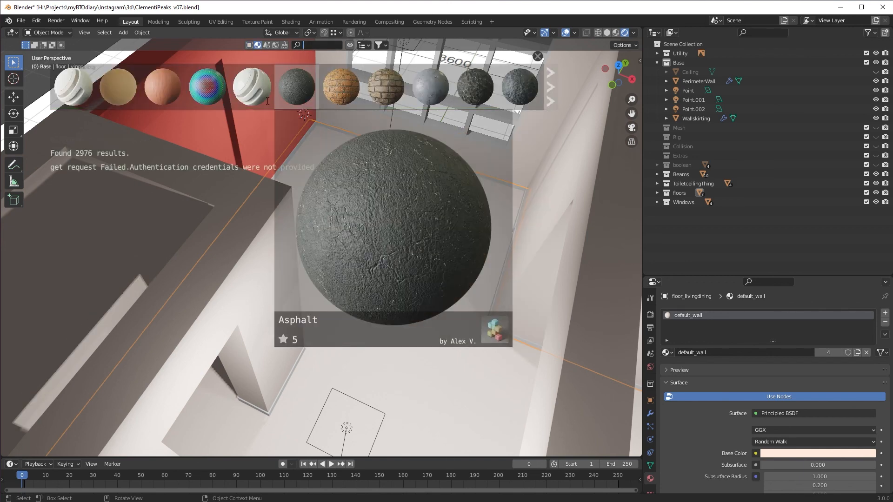
{"action": "mouse_move", "coordinate": [134, 79]}
{"action": "scroll", "coordinate": [250, 81], "scroll_direction": "down", "scroll_amount": 4}
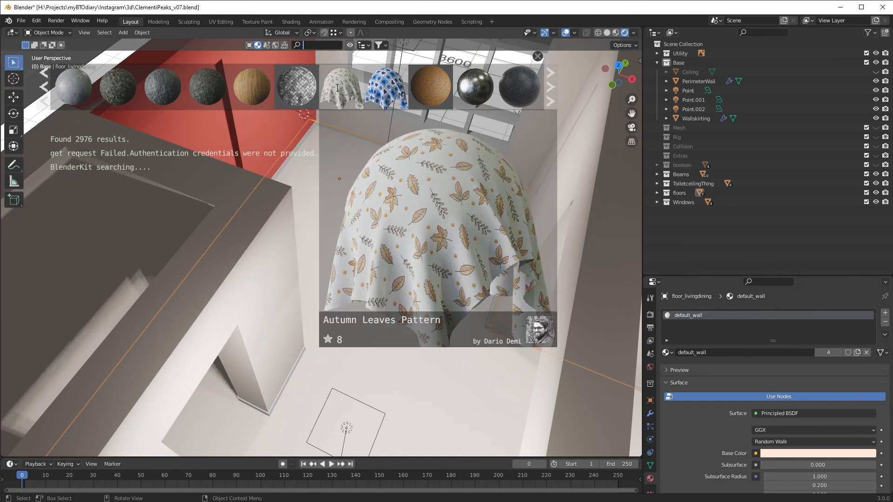
{"action": "scroll", "coordinate": [390, 84], "scroll_direction": "down", "scroll_amount": 2}
{"action": "scroll", "coordinate": [389, 84], "scroll_direction": "down", "scroll_amount": 5}
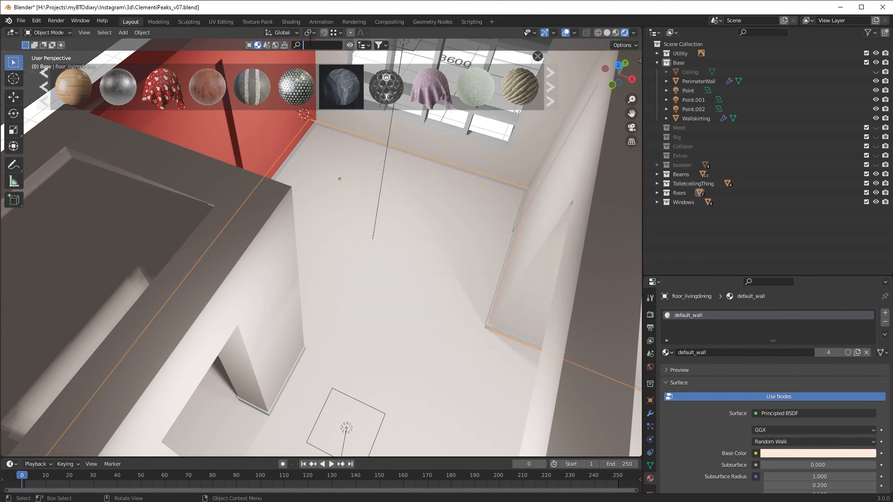
{"action": "left_click", "coordinate": [350, 45]}
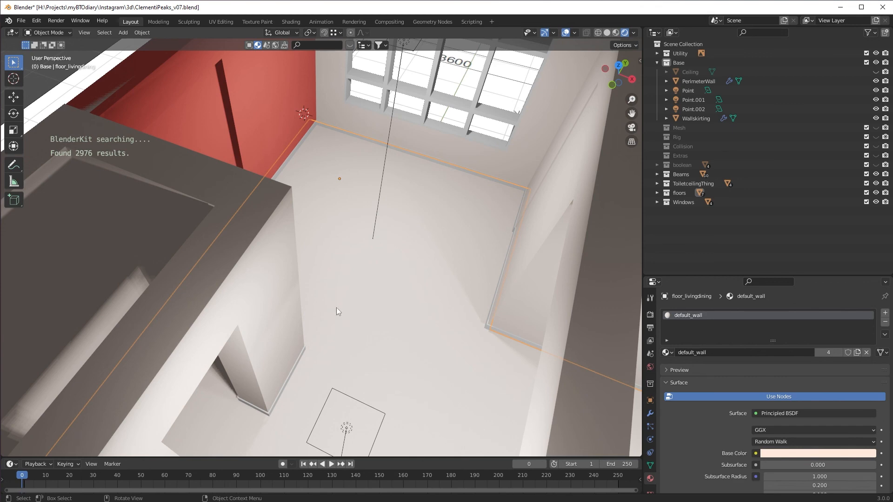
Inspect the perimeter wall and the living and dining room floor with their assigned materials from several angles.
{"action": "middle_click_drag", "start_coordinate": [409, 342], "coordinate": [387, 327]}
{"action": "left_click", "coordinate": [357, 129]}
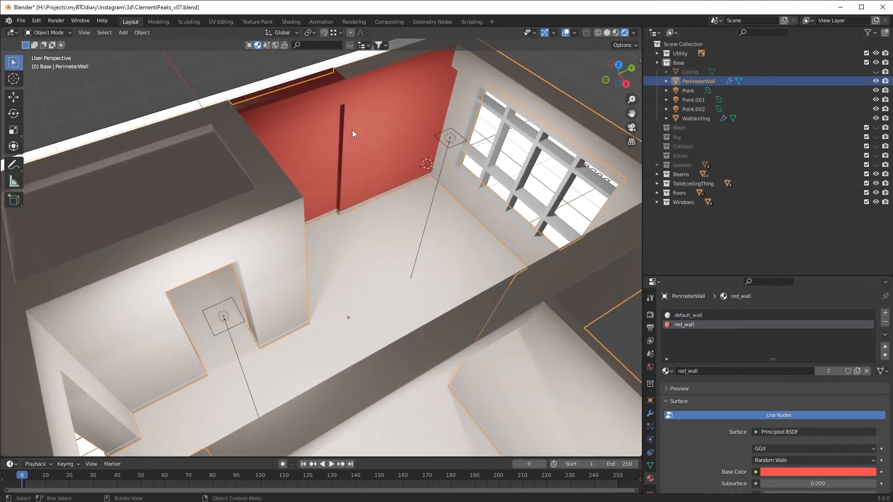
{"action": "middle_click_drag", "start_coordinate": [405, 287], "coordinate": [414, 252]}
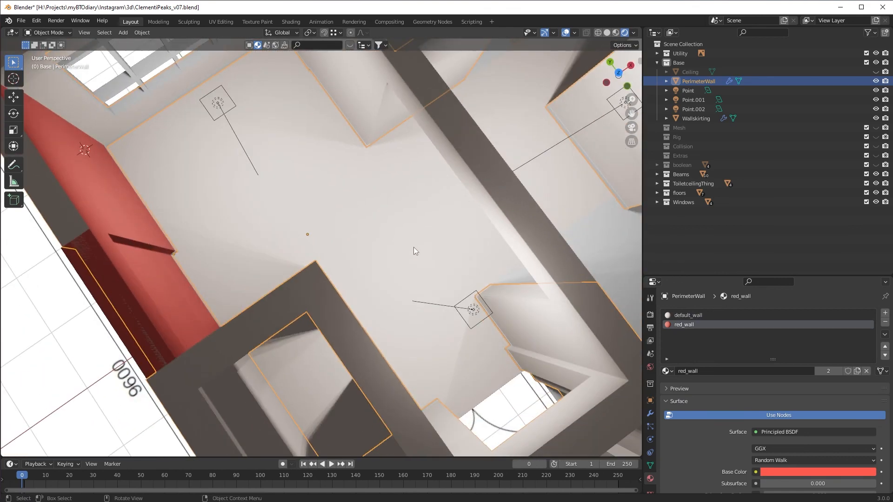
{"action": "middle_click_drag", "start_coordinate": [492, 265], "coordinate": [350, 92]}
{"action": "scroll", "coordinate": [389, 238], "scroll_direction": "down", "scroll_amount": 6}
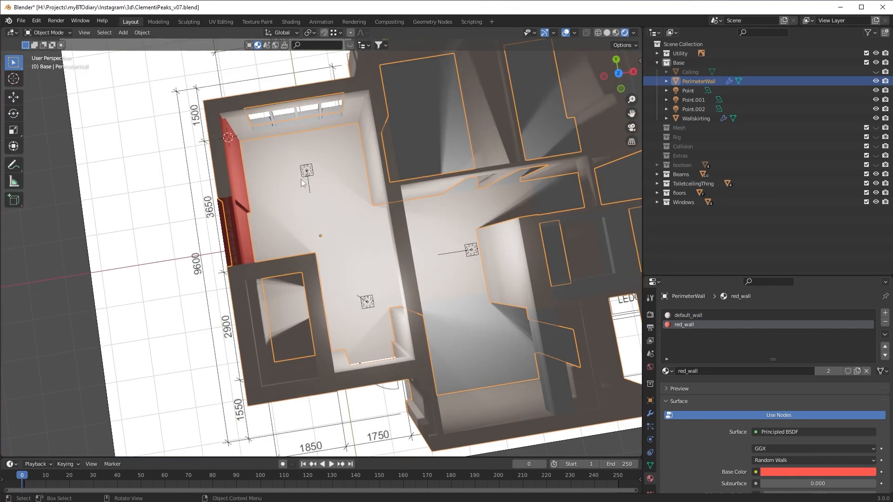
{"action": "left_click", "coordinate": [331, 247]}
{"action": "middle_click_drag", "start_coordinate": [420, 280], "coordinate": [361, 265]}
{"action": "scroll", "coordinate": [361, 265], "scroll_direction": "up", "scroll_amount": 3}
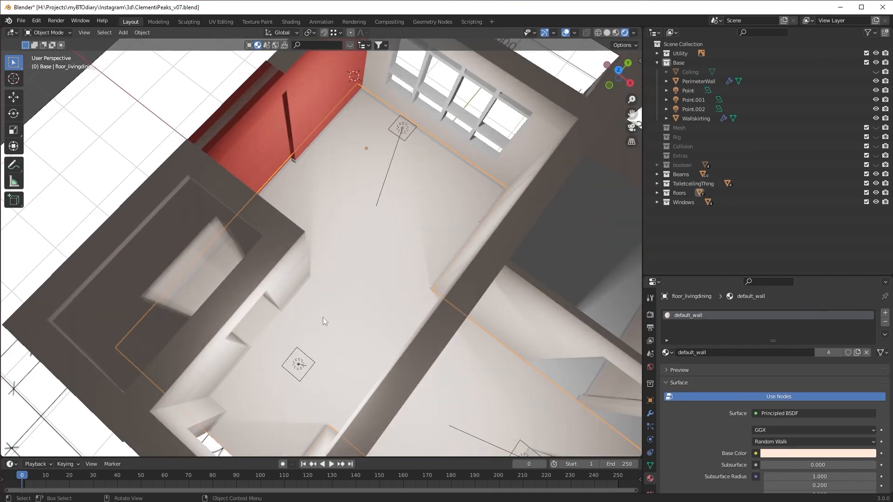
{"action": "middle_click_drag", "start_coordinate": [386, 269], "coordinate": [413, 321]}
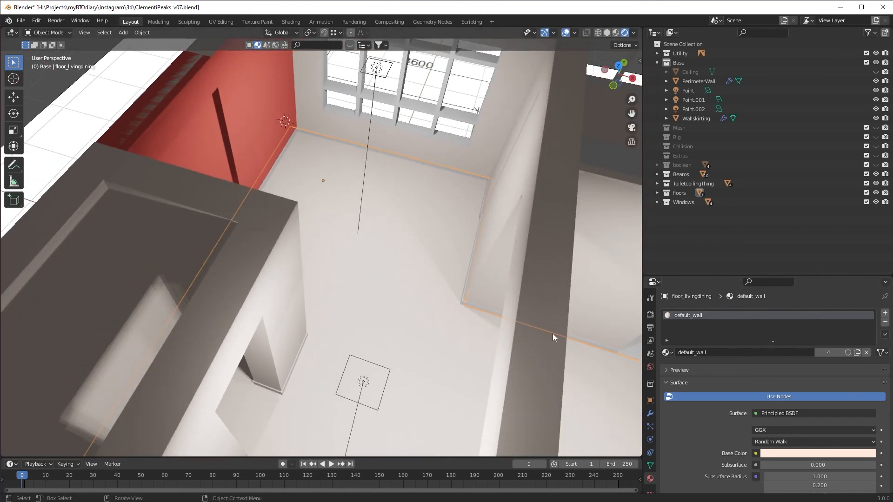
{"action": "middle_click_drag", "start_coordinate": [518, 239], "coordinate": [577, 234]}
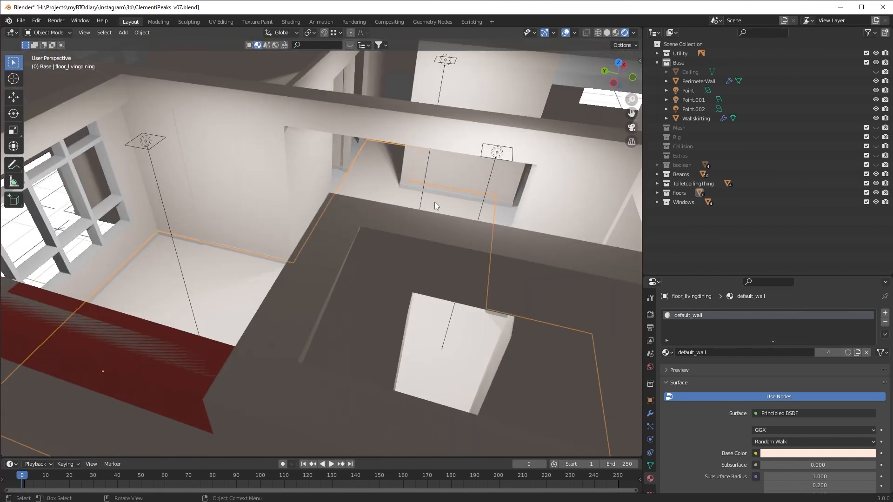
{"action": "middle_click_drag", "start_coordinate": [503, 183], "coordinate": [450, 224]}
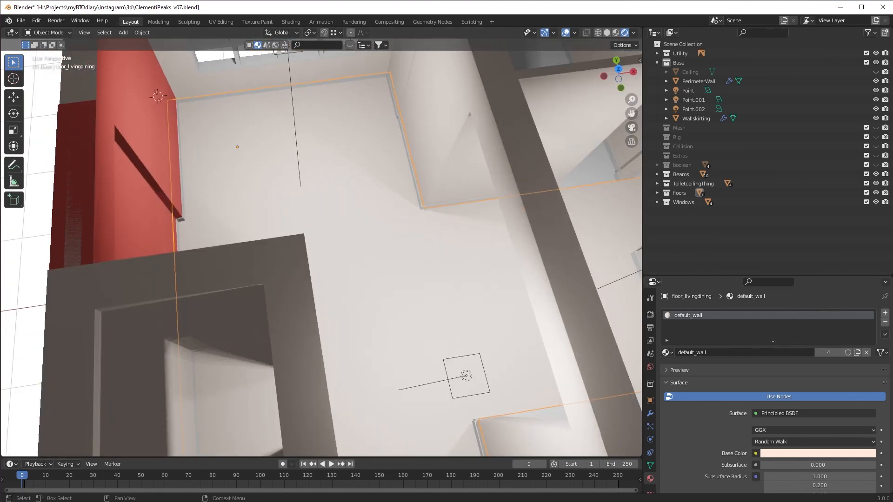